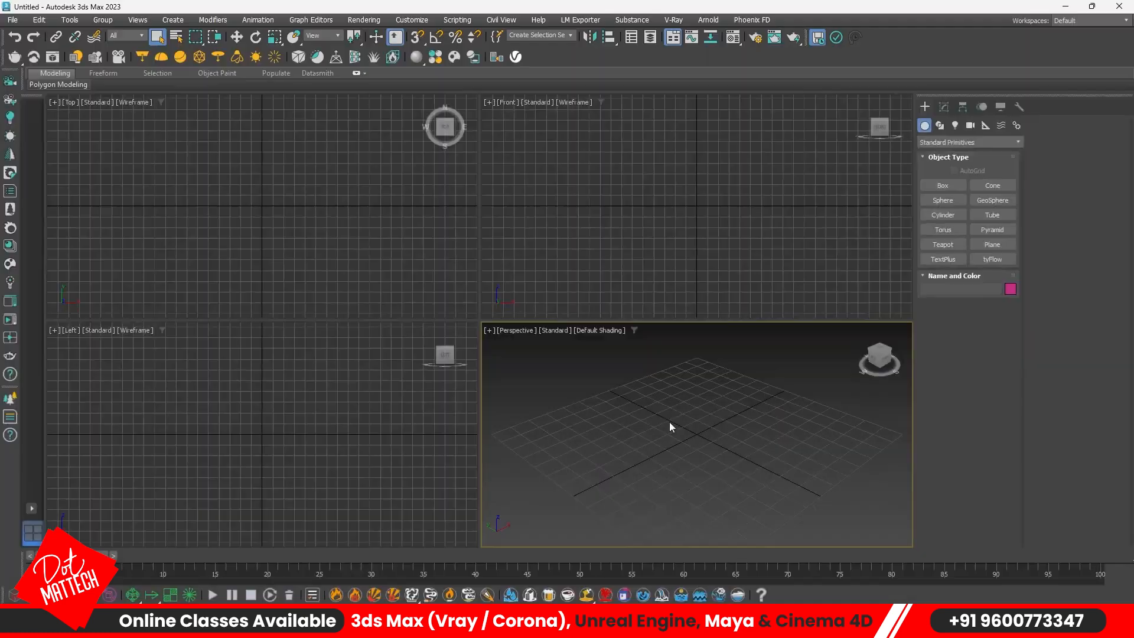
Maximize the perspective view and create a box about 254 cm long, 146 cm wide and 127 cm high, keeping it selected for modifying
key(alt+w)
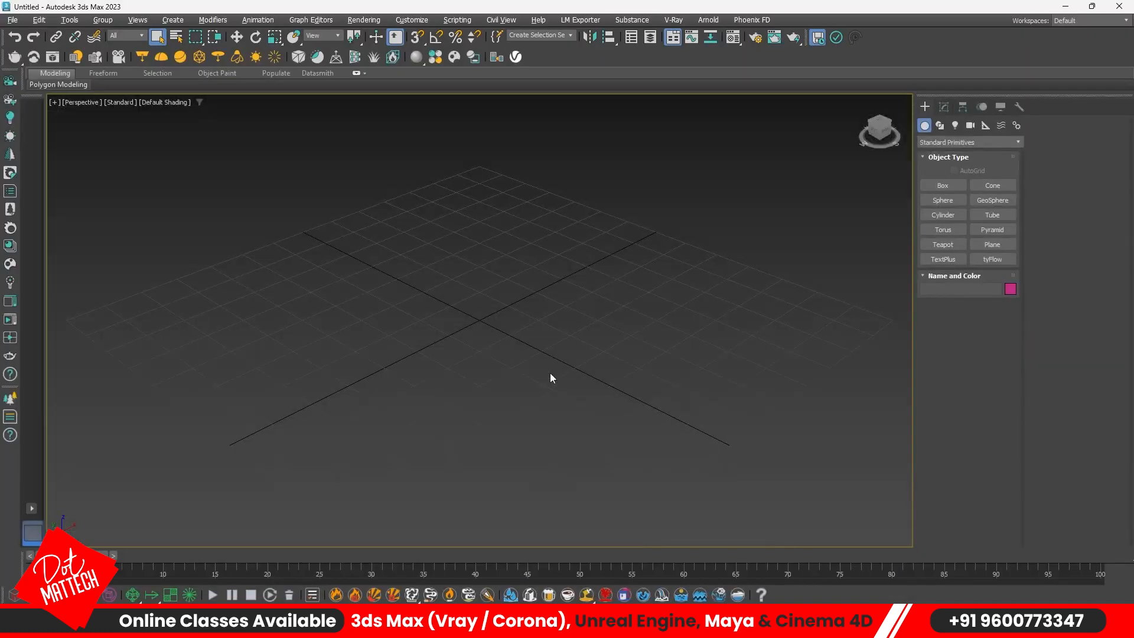
scroll(576, 363, down, 5)
alt+middle_drag(625, 334, 622, 369)
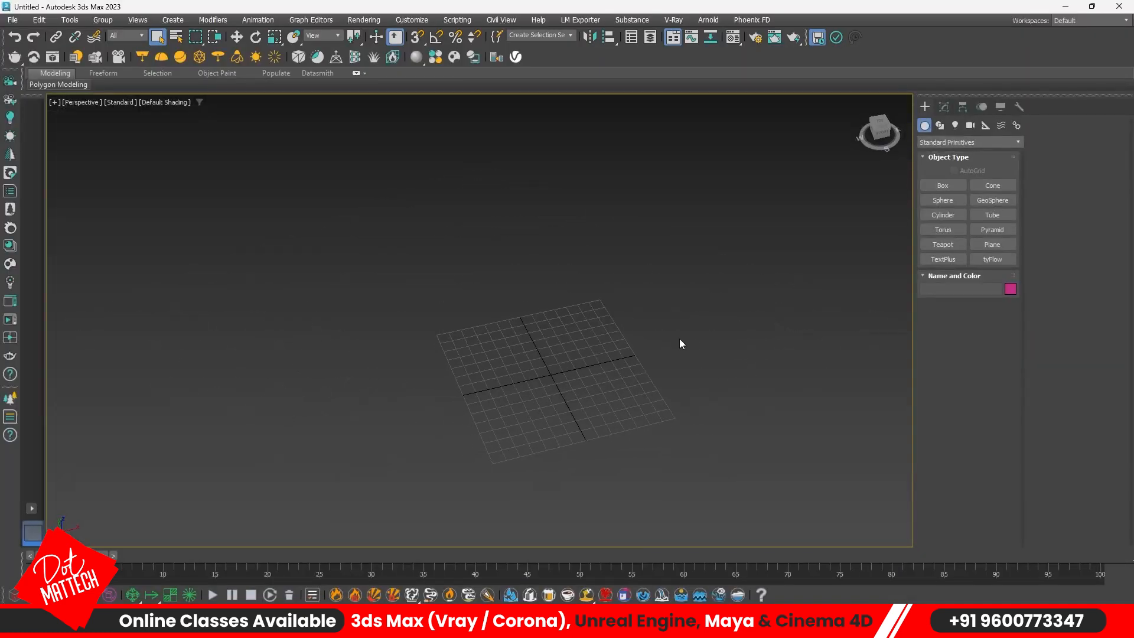
click(945, 186)
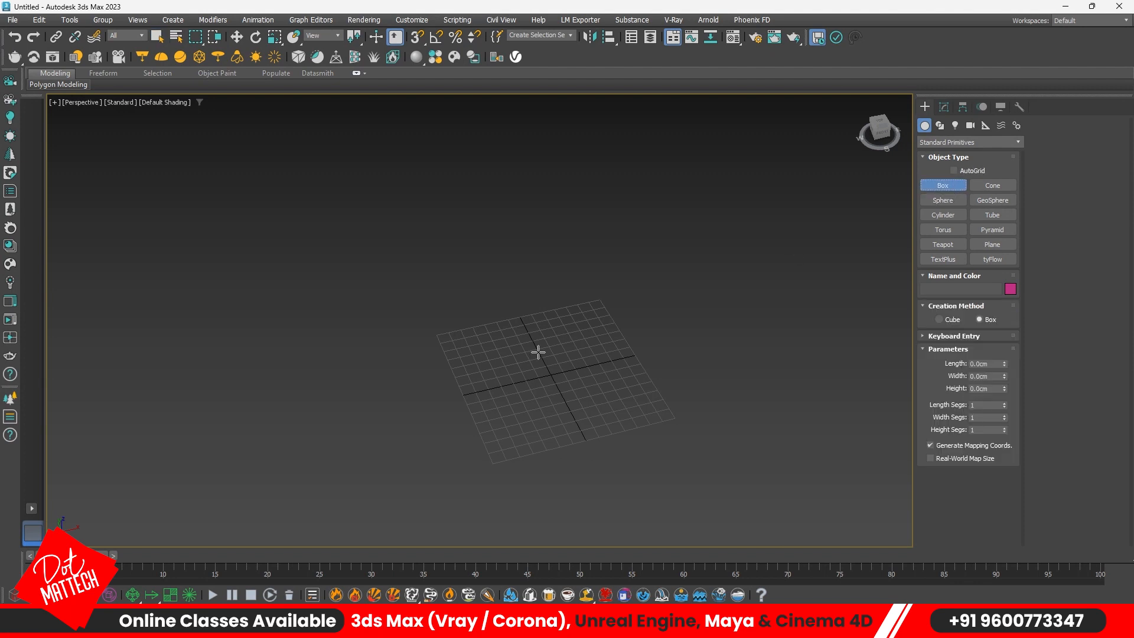
drag(428, 301, 742, 480)
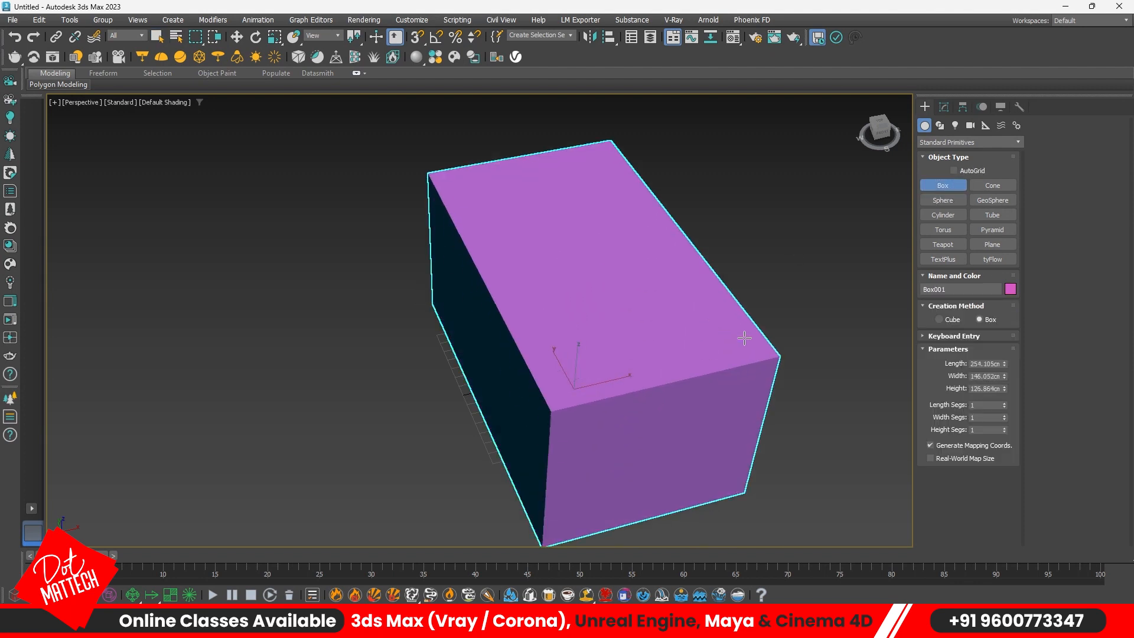
click(709, 338)
right_click(793, 348)
click(791, 343)
click(943, 108)
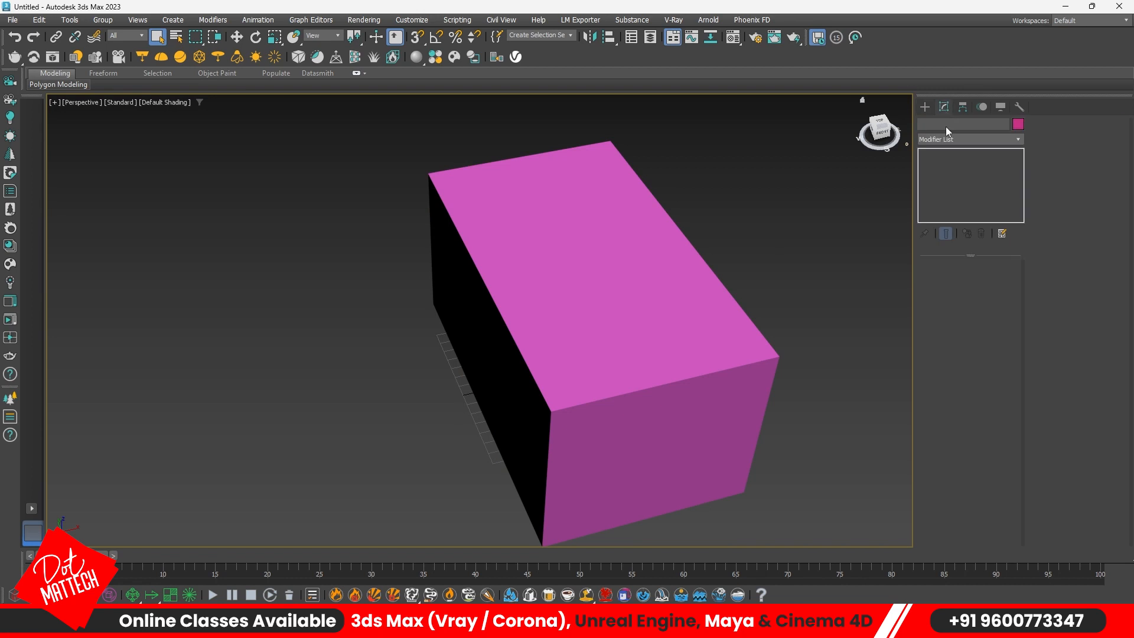
click(562, 254)
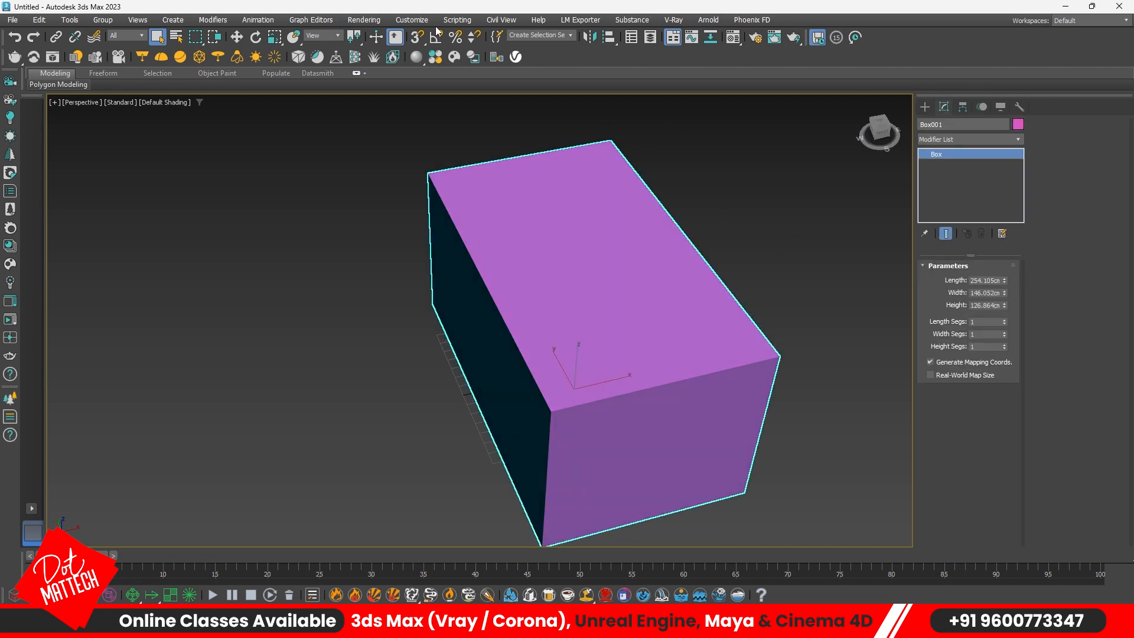
Set the display units to US Standard, Feet w/Decimal Inches, and the system unit scale to millimeters
click(412, 19)
click(424, 214)
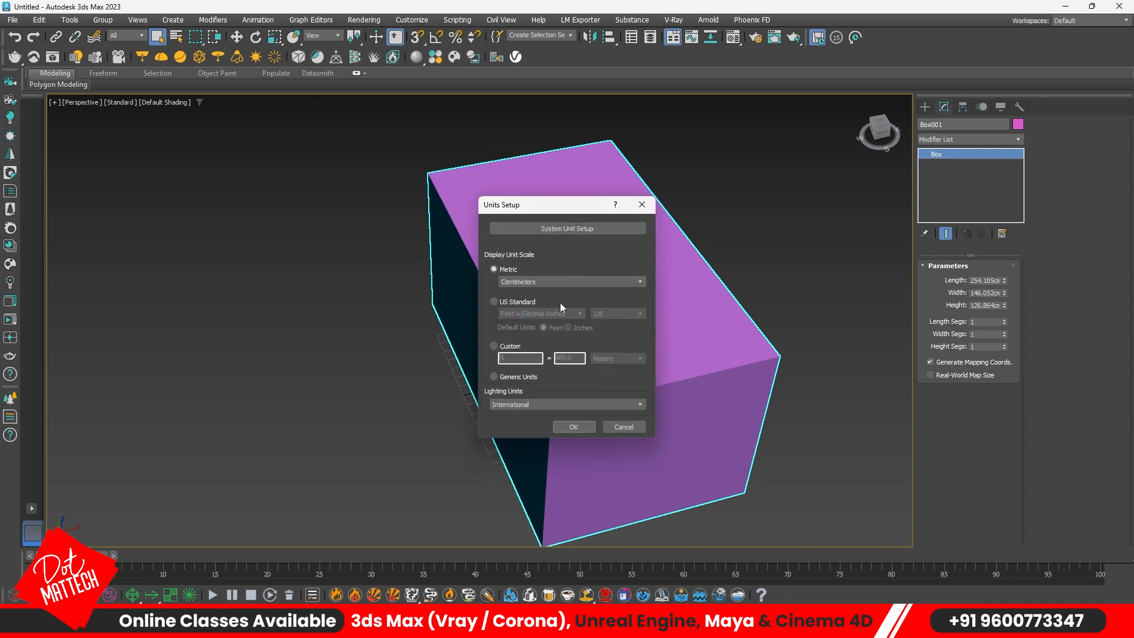
click(508, 301)
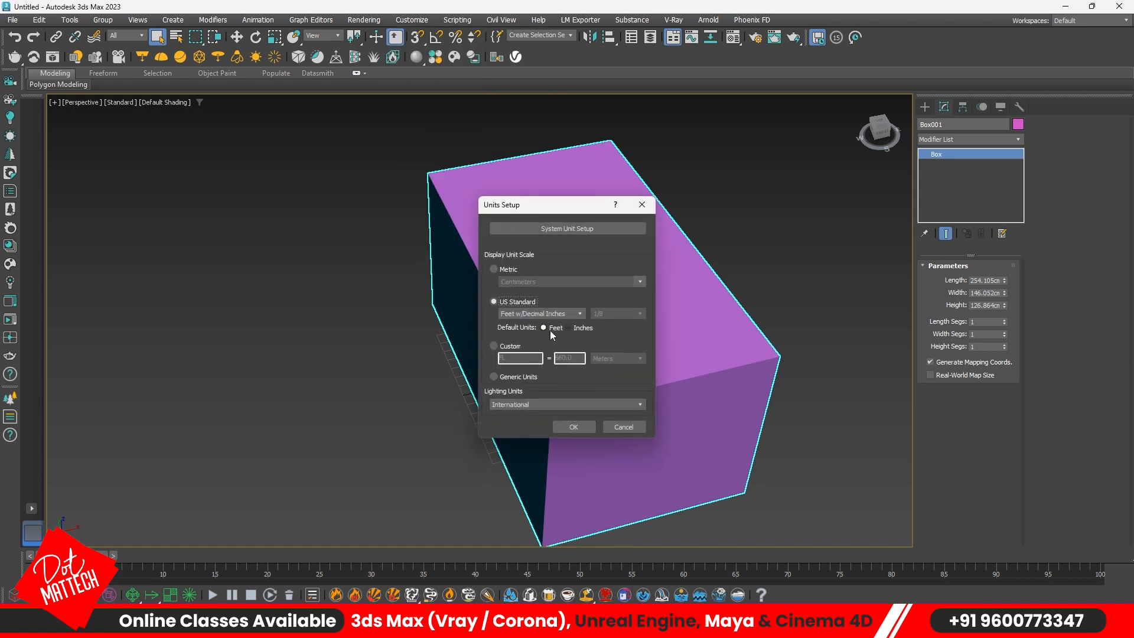
click(576, 230)
click(603, 284)
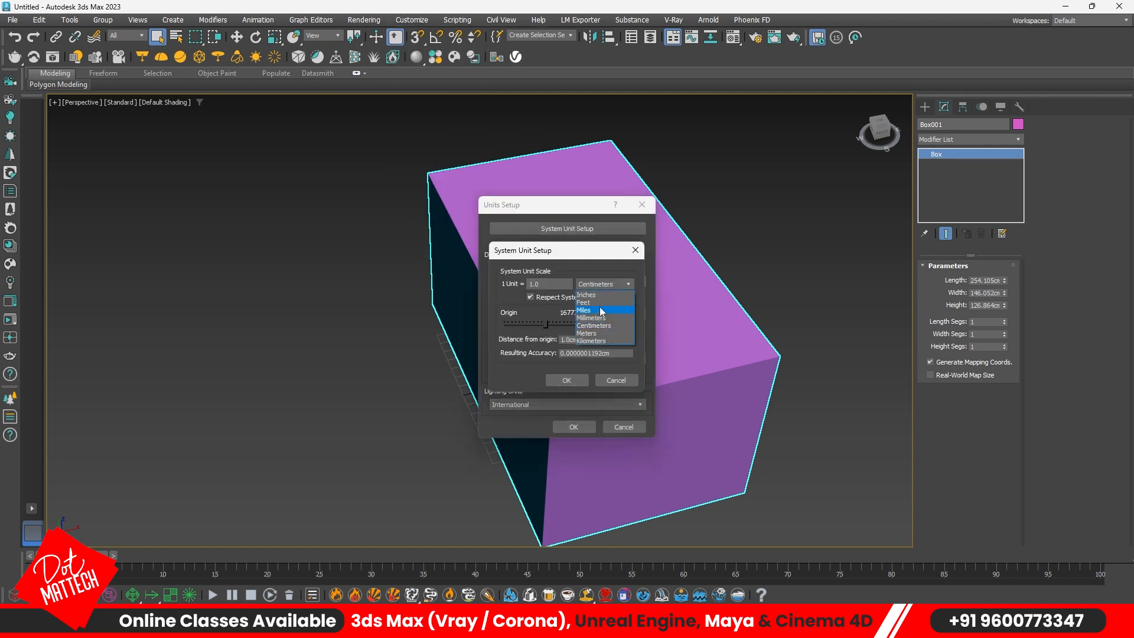
click(597, 318)
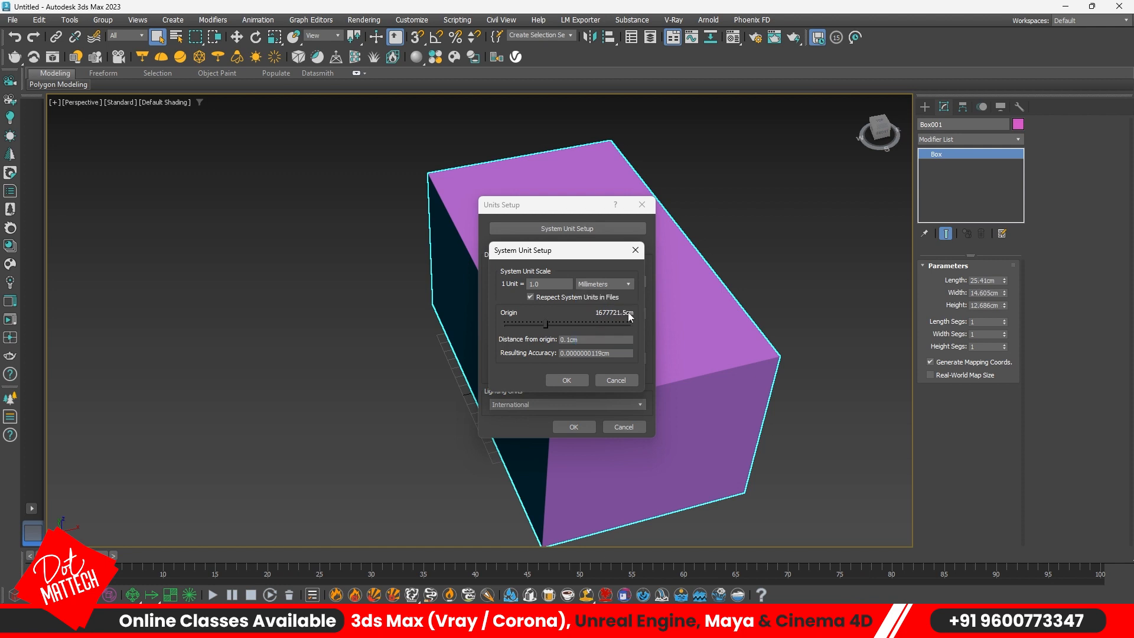
click(566, 381)
click(573, 426)
Set the box's length to 8 feet, its width to 5 feet and its height to 10 feet
click(763, 298)
click(576, 311)
mouse_move(1004, 280)
mouse_down()
mouse_move(998, 289)
mouse_move(985, 279)
mouse_up()
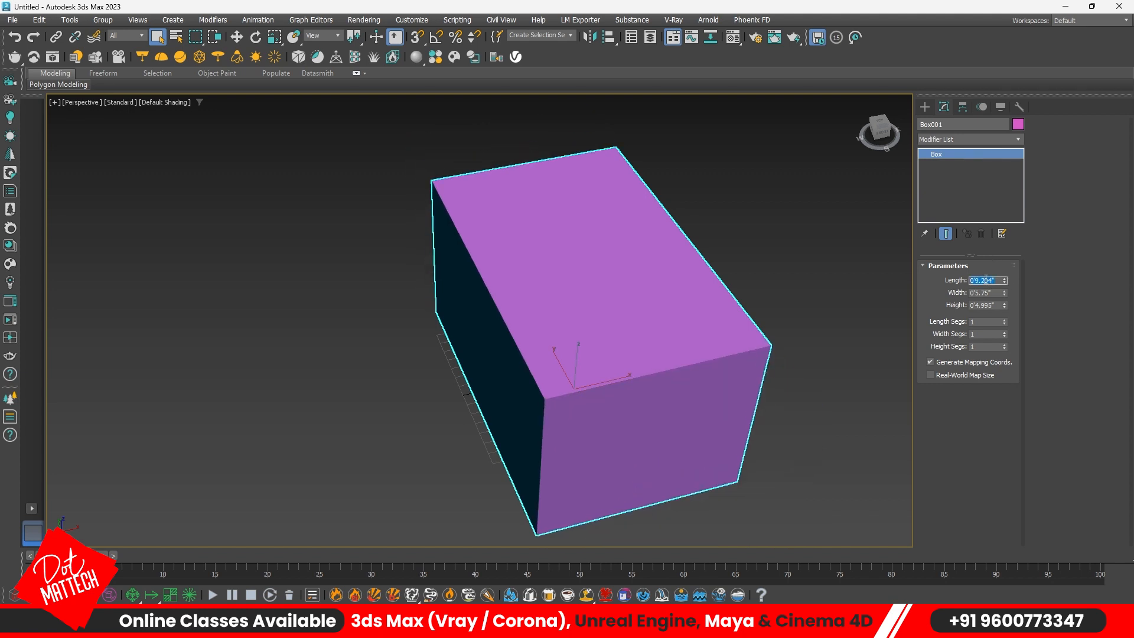
text(8)
key(Tab)
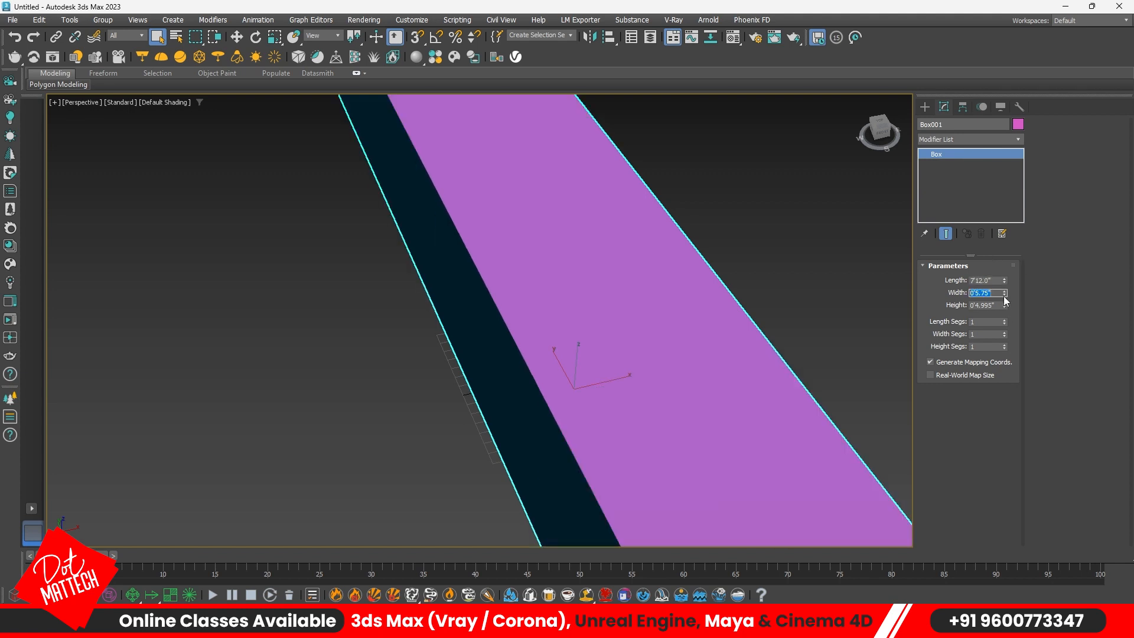
text(5)
key(Tab)
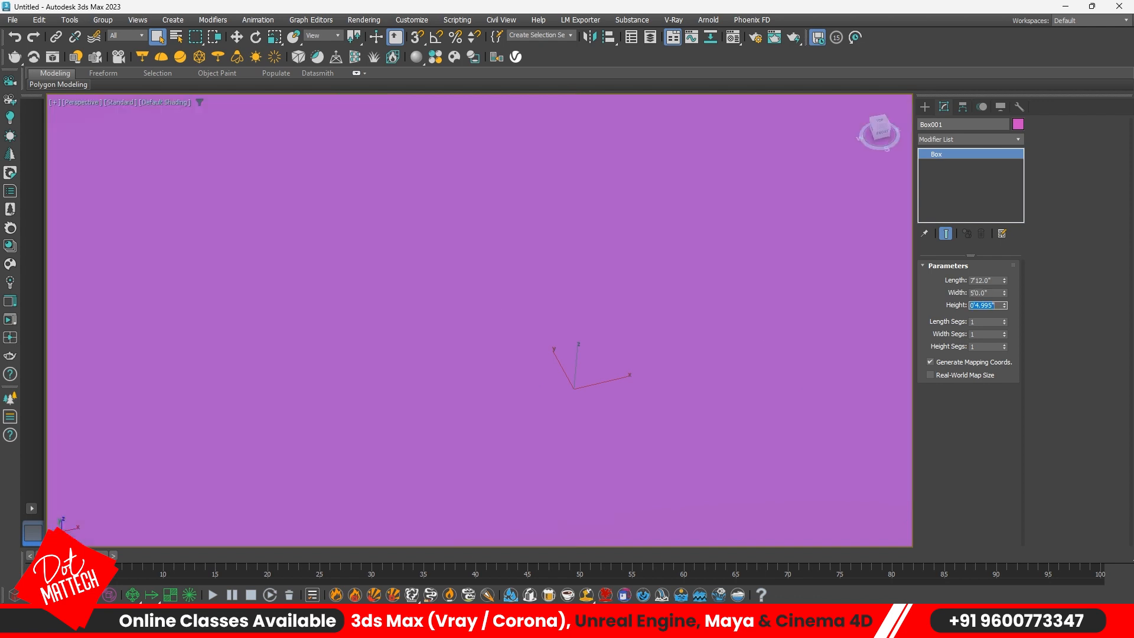
text(10)
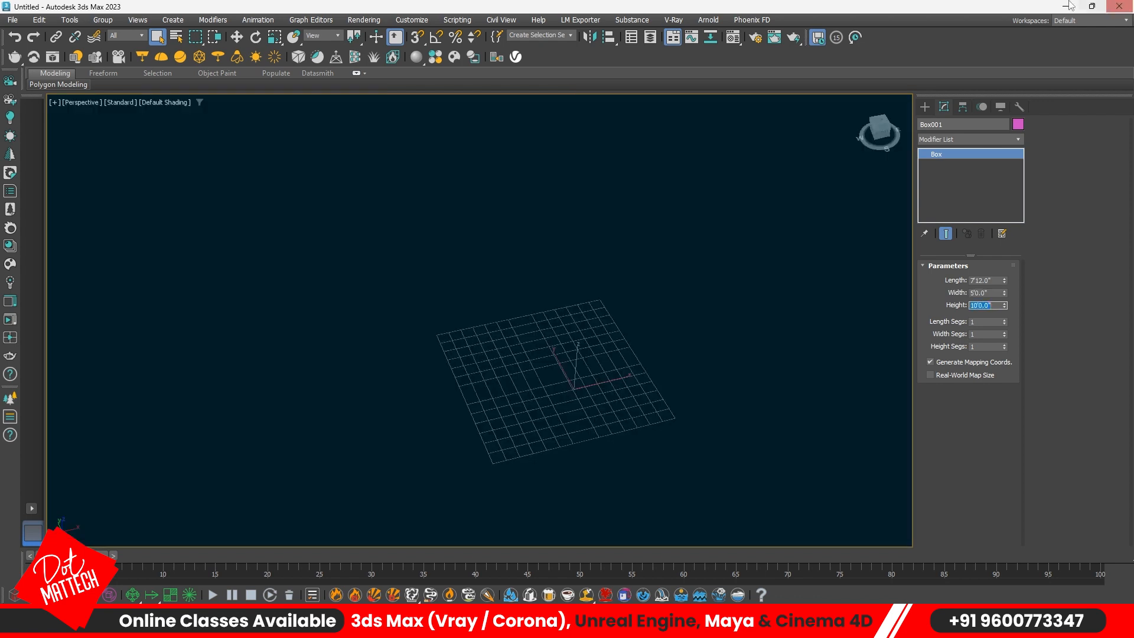
key(Return)
alt+middle_drag(591, 284, 484, 298)
alt+middle_drag(674, 314, 535, 269)
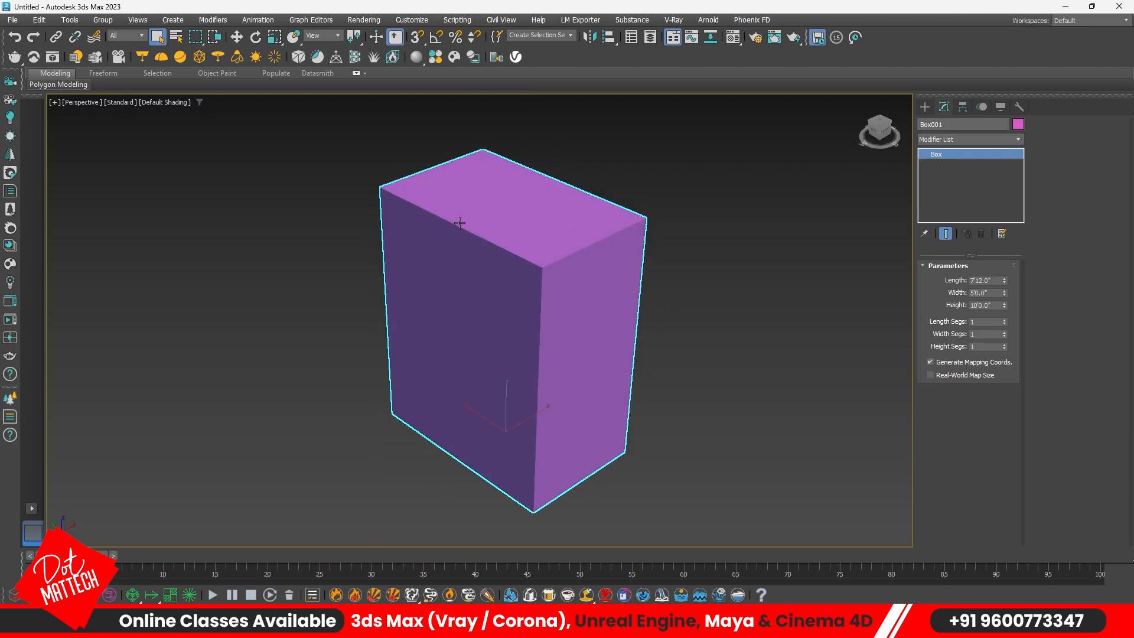
key(w)
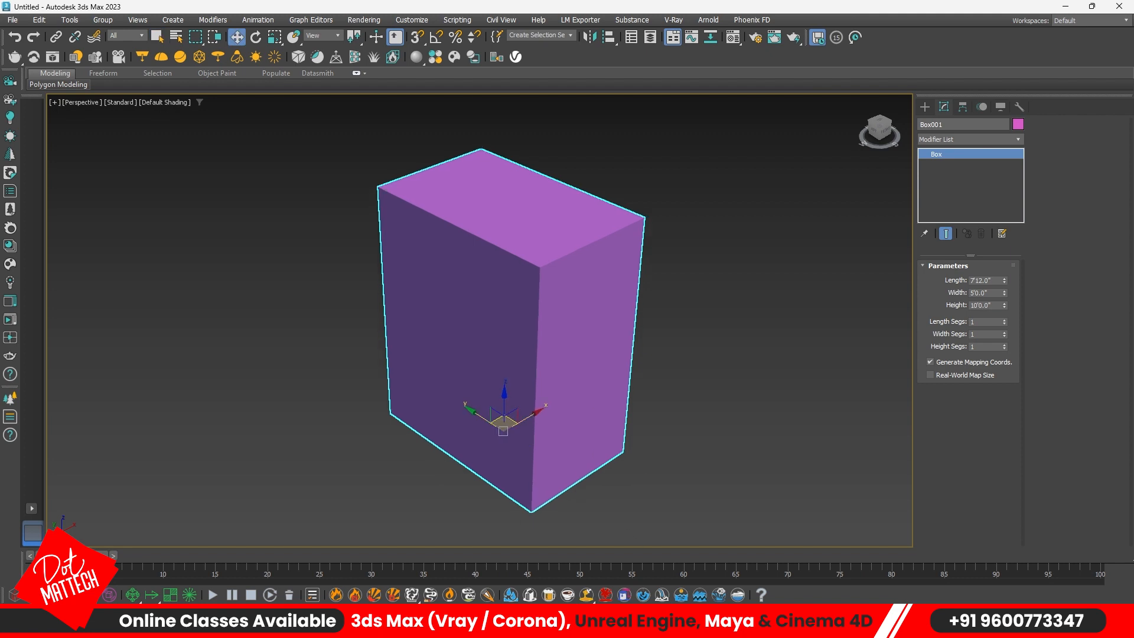
Set the home grid spacing to 12 inches in the grid and snap settings
click(713, 256)
alt+middle_drag(714, 255, 490, 383)
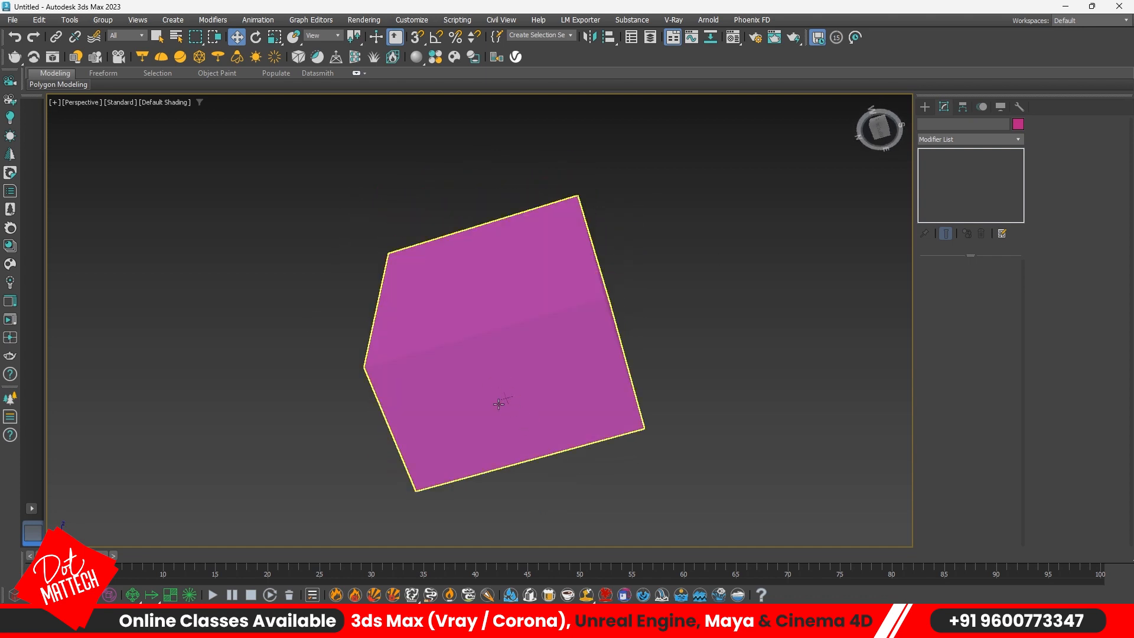
scroll(510, 405, up, 5)
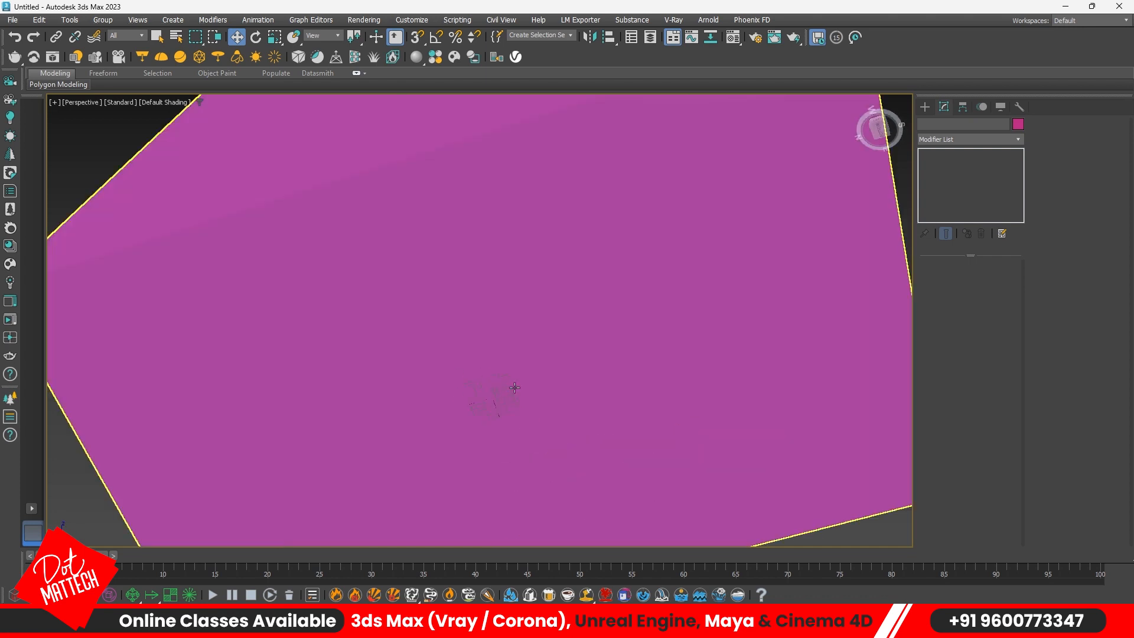
scroll(498, 385, down, 3)
alt+middle_drag(528, 392, 579, 415)
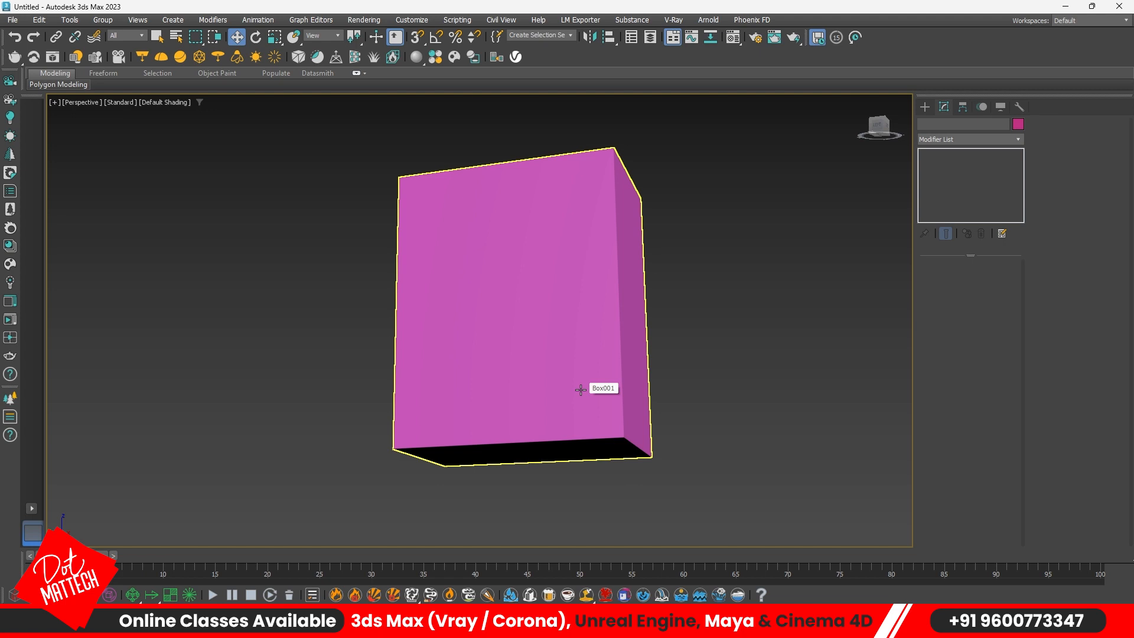
right_click(416, 39)
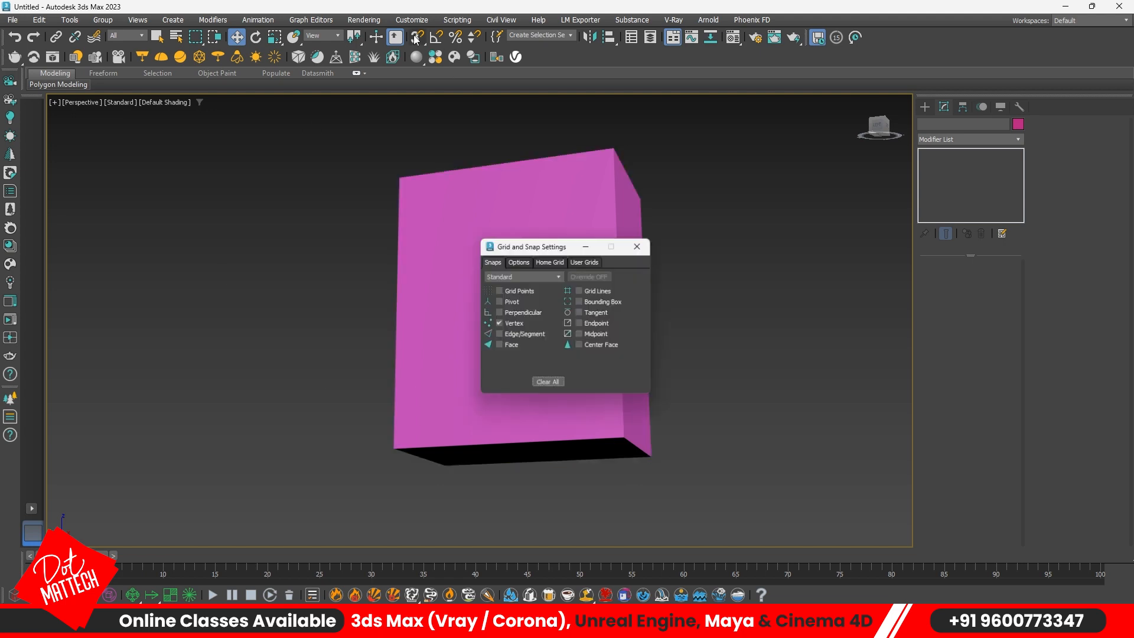
click(551, 263)
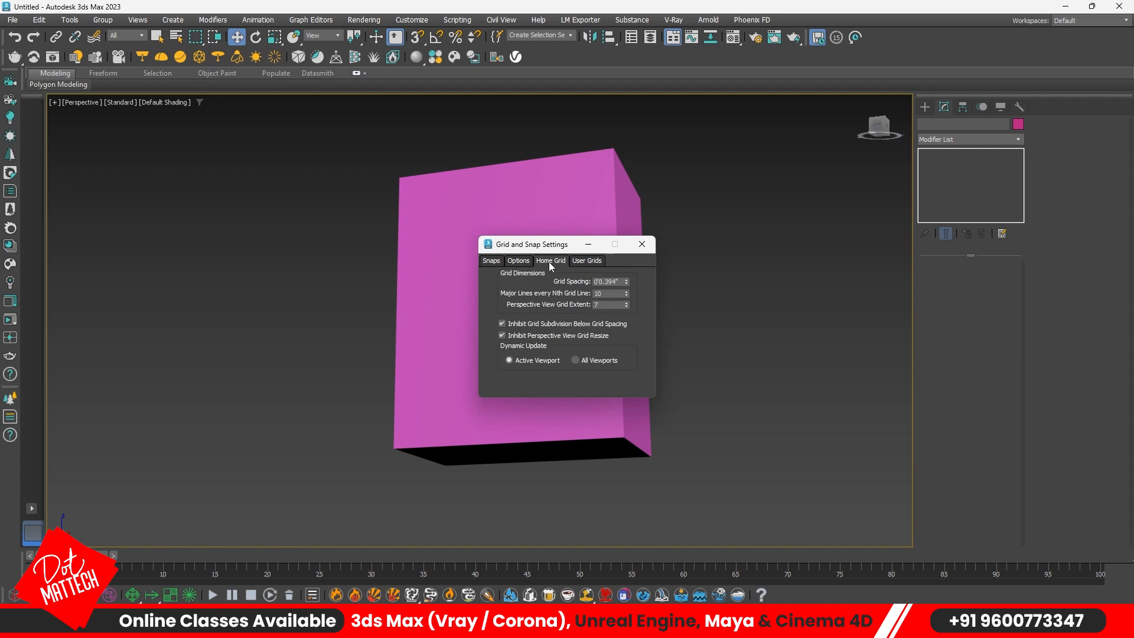
double_click(603, 281)
text(12)
key(Return)
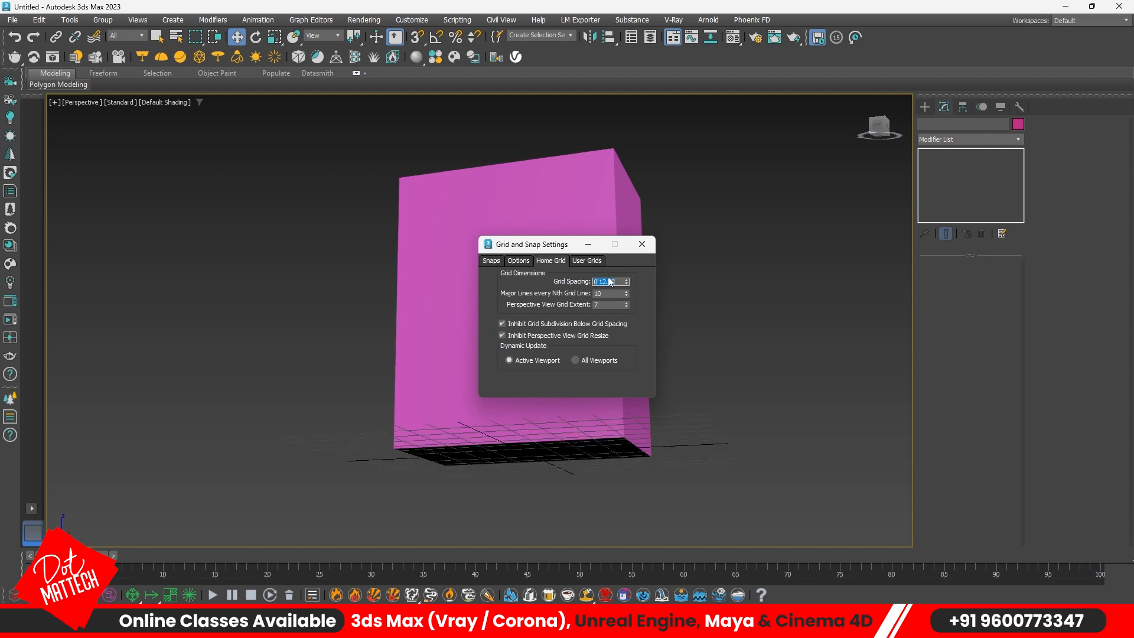
alt+middle_drag(490, 407, 464, 462)
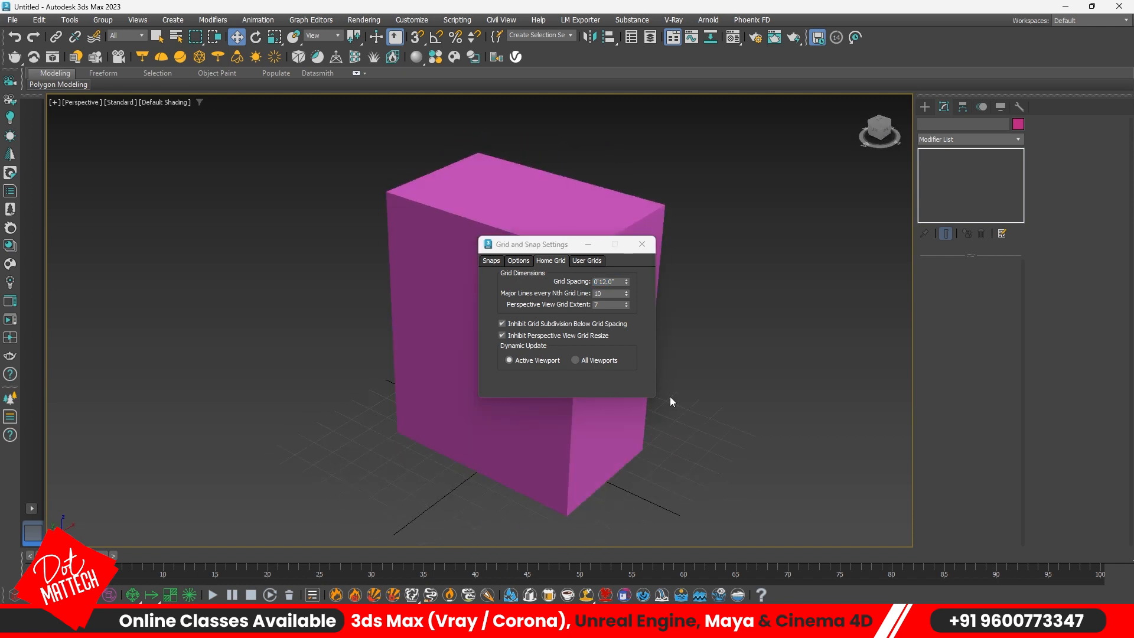
click(643, 245)
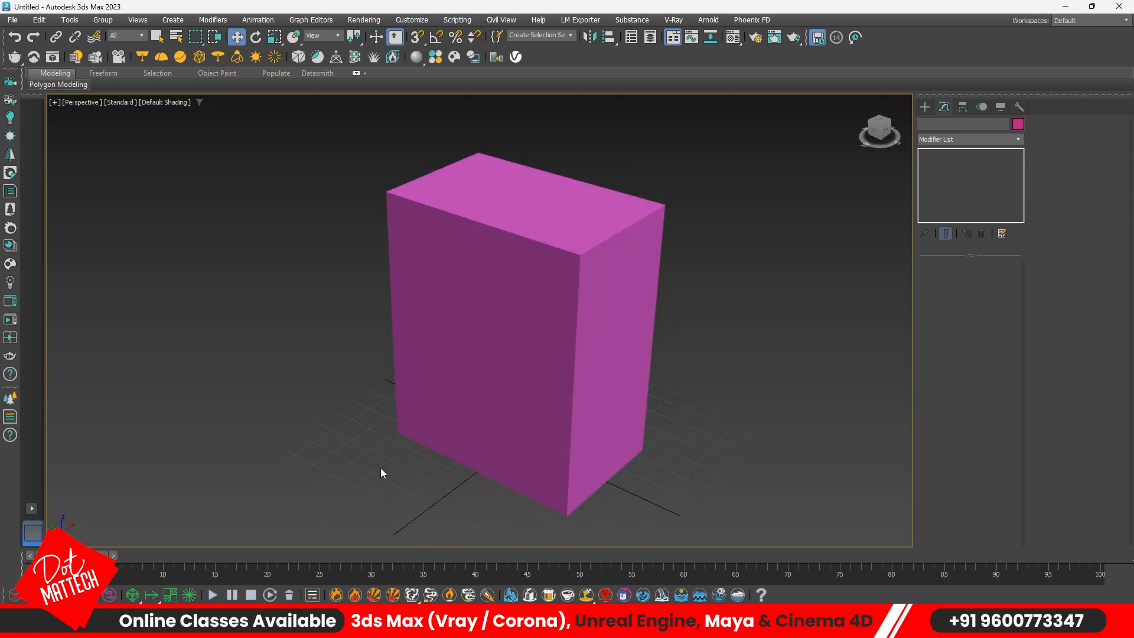
Select the box and frame it in the Top view with space around it
click(485, 463)
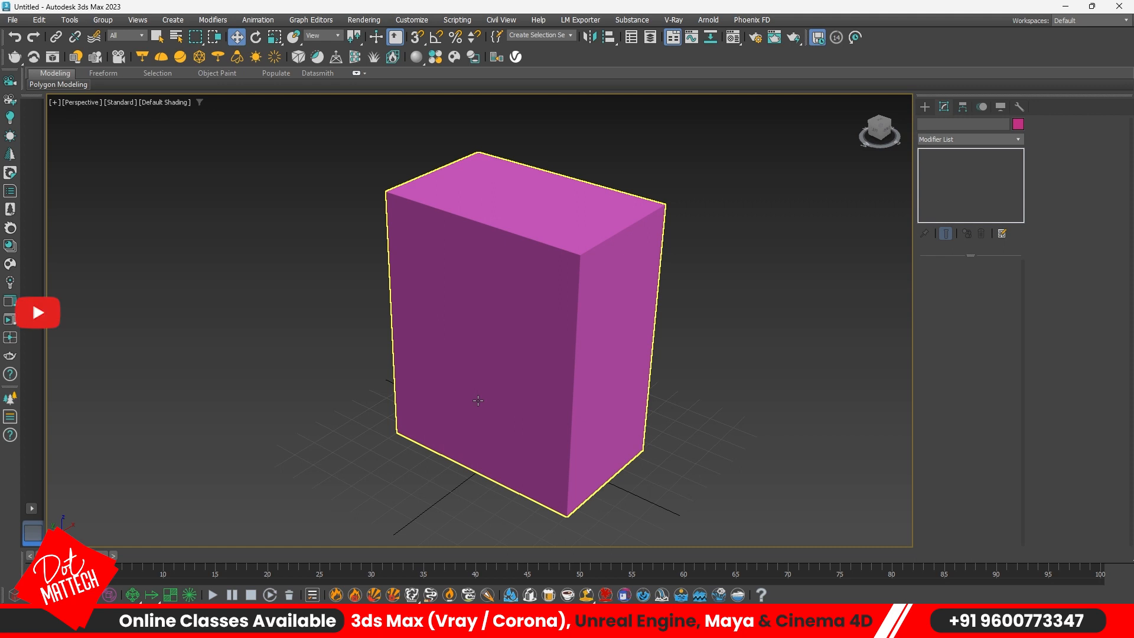
scroll(479, 400, down, 3)
alt+middle_drag(494, 402, 561, 397)
click(524, 331)
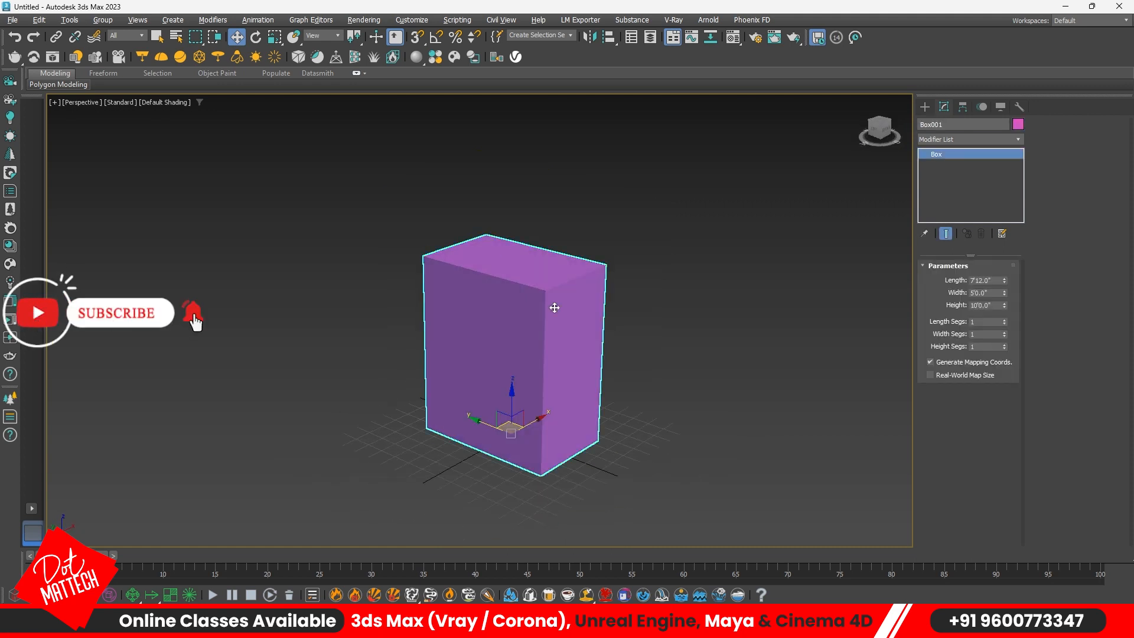
key(t)
key(z)
scroll(558, 336, down, 3)
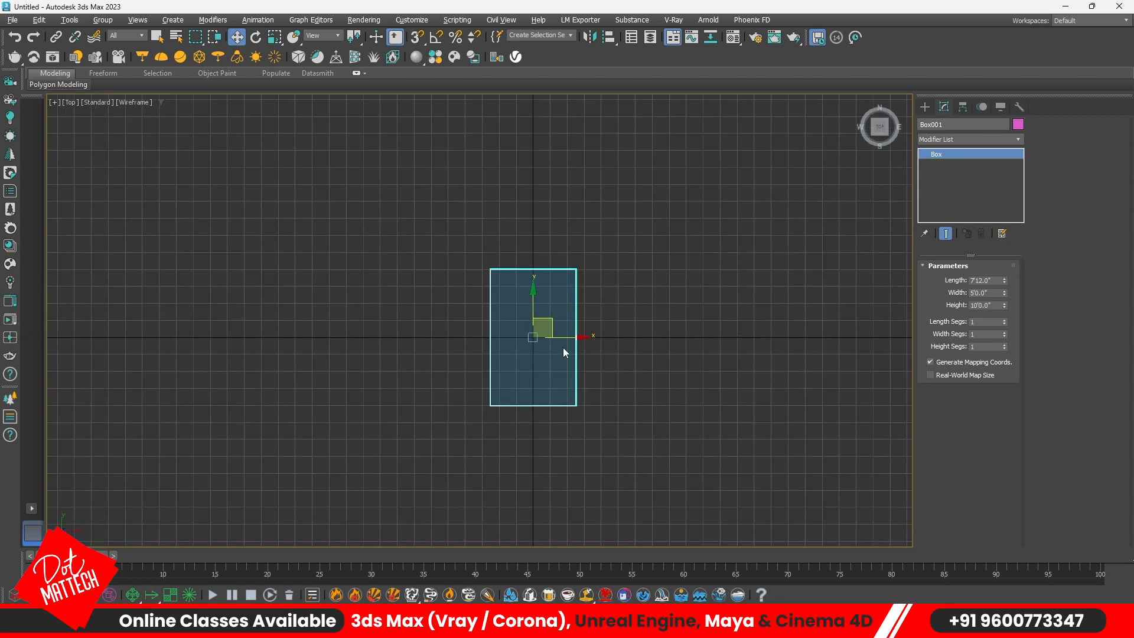
Switch to the image viewer to check the bathroom reference images, and return to 3ds Max
key(alt+Tab)
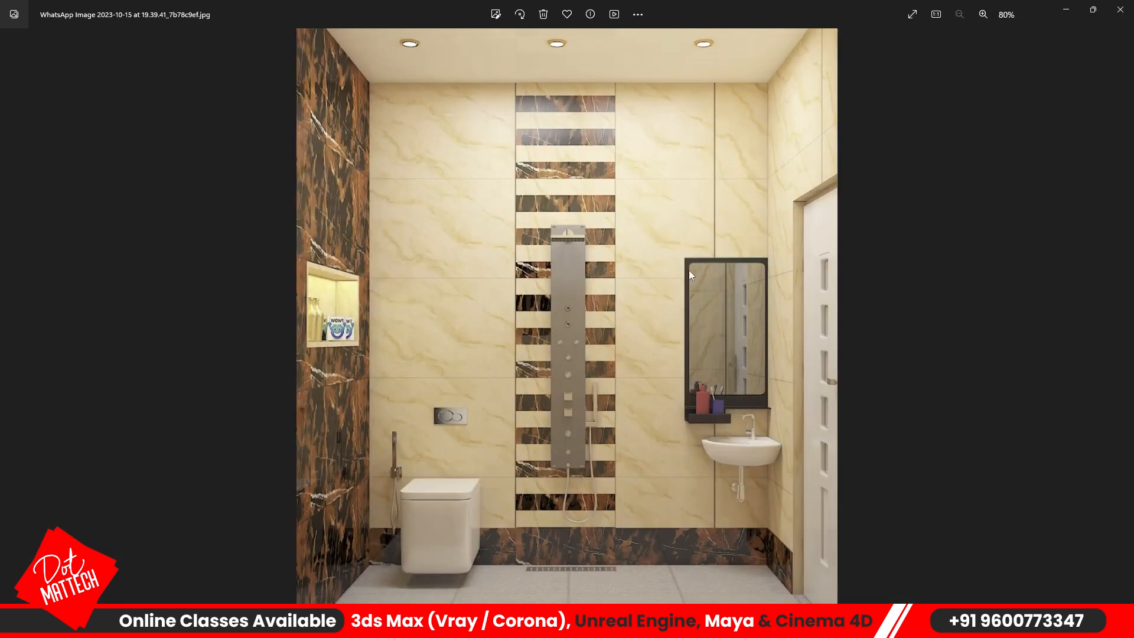
key(Right)
key(Left)
key(alt+Tab)
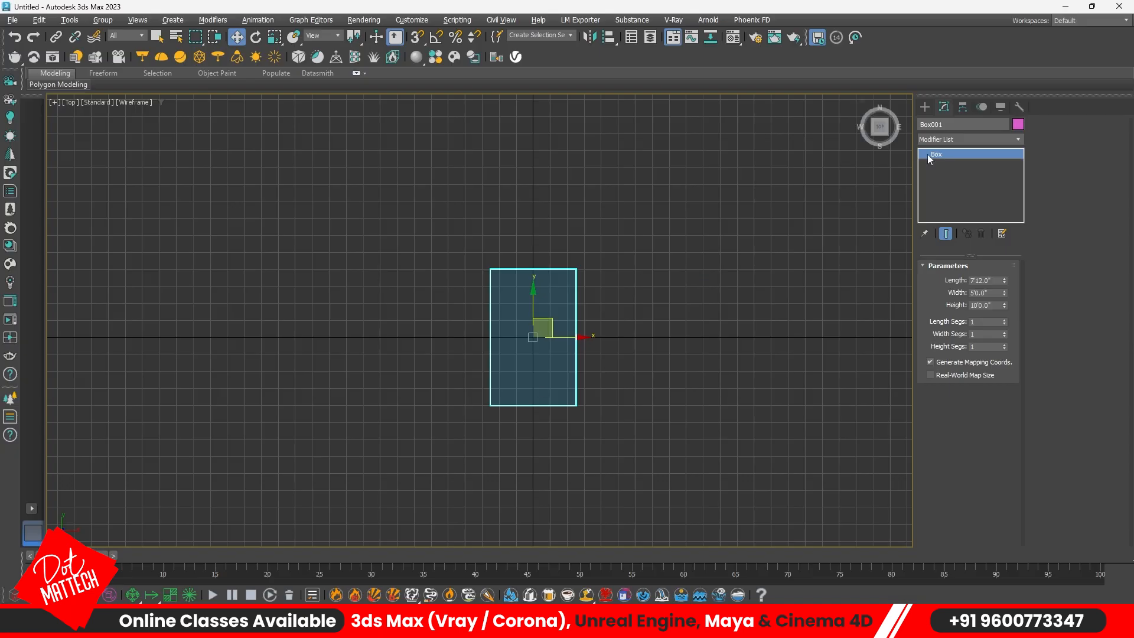
Create a VRayPhysicalCamera in the Top view, from outside the box's short near side to a target just inside the far side
click(924, 106)
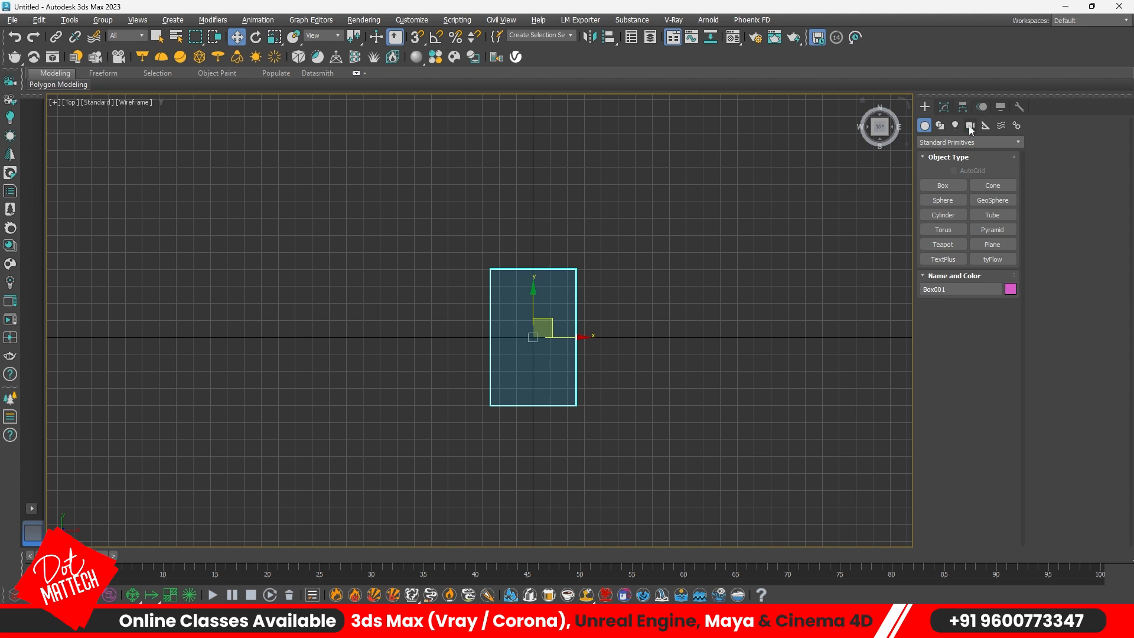
click(969, 126)
click(947, 142)
click(945, 168)
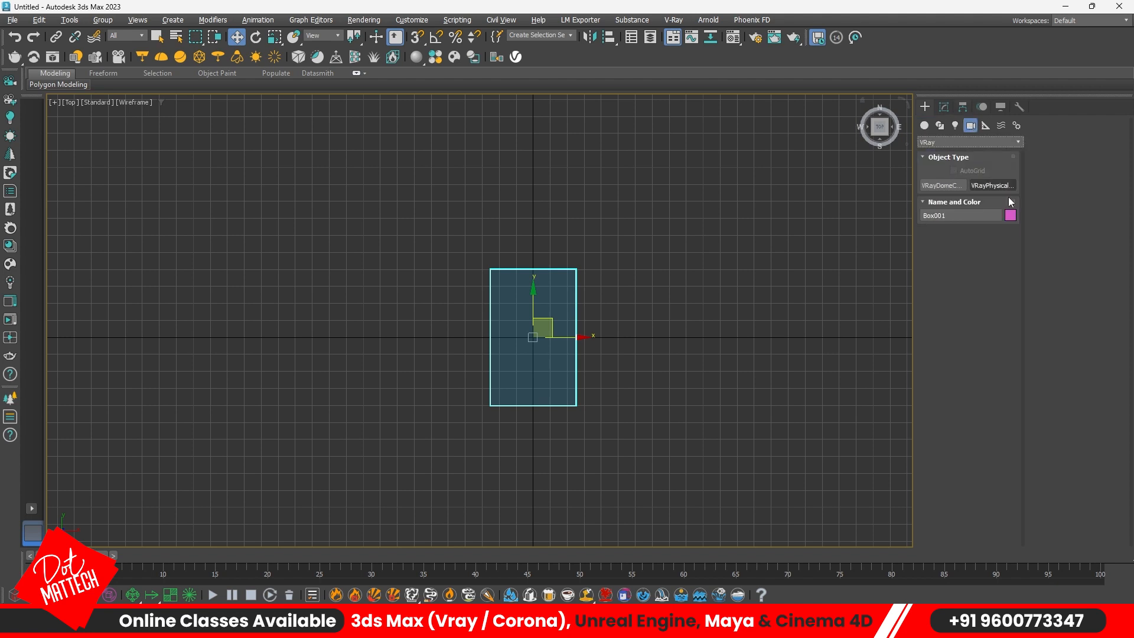
click(989, 185)
middle_drag(587, 326, 614, 294)
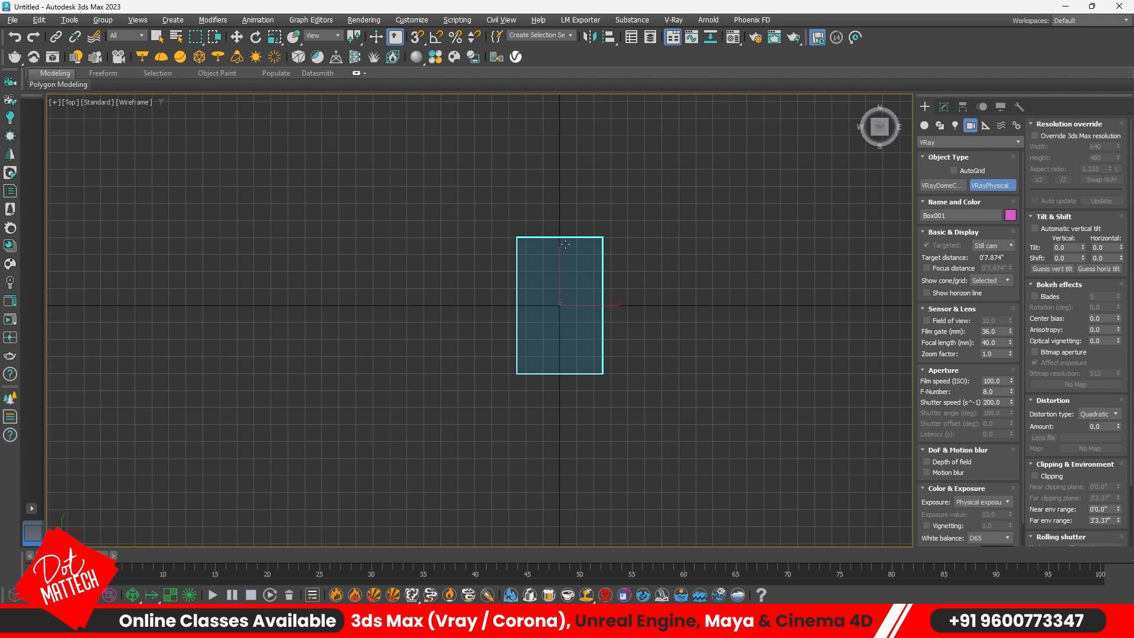
click(558, 475)
drag(558, 476, 558, 243)
Move the camera up to the box's near edge and align both camera and target with the vertical centre axis
key(w)
drag(559, 441, 559, 335)
scroll(552, 370, up, 7)
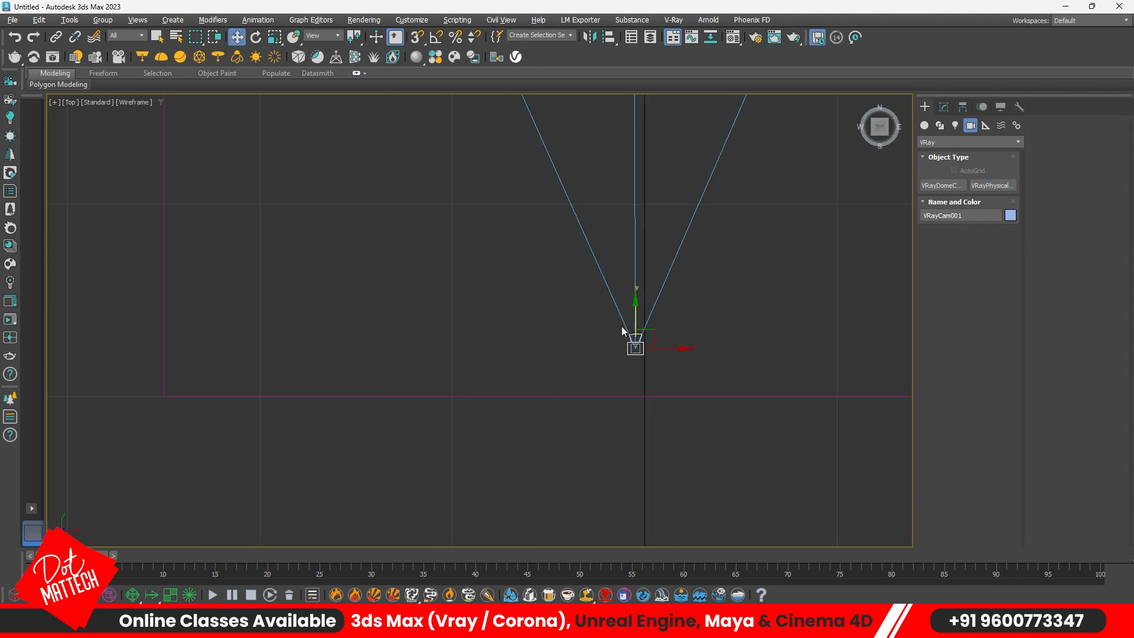
middle_drag(642, 312, 642, 351)
scroll(637, 513, down, 6)
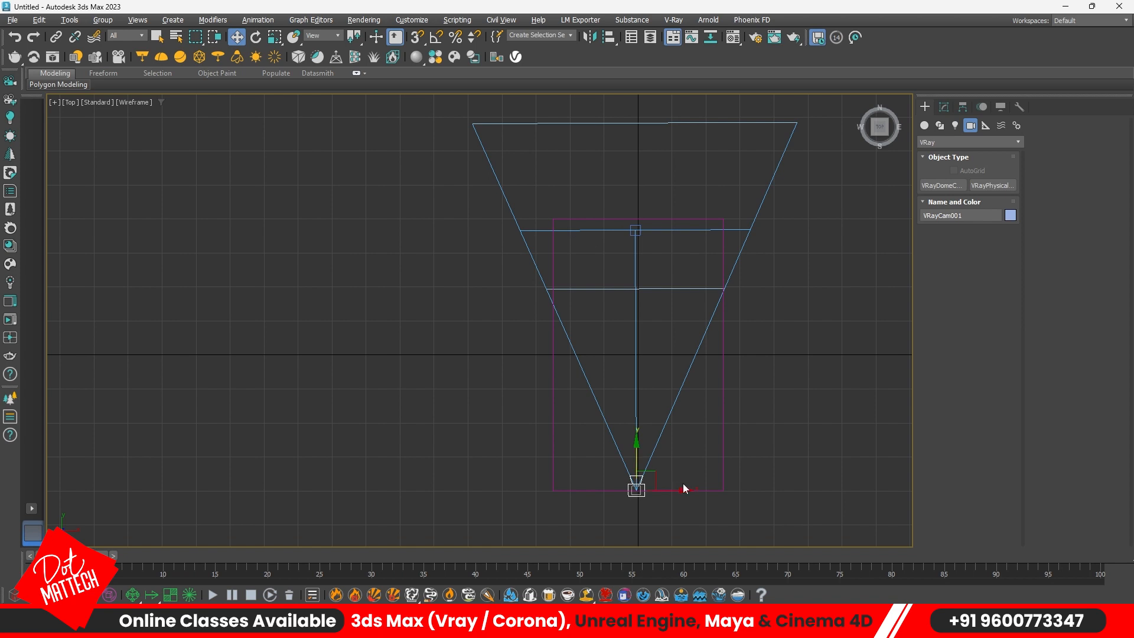
click(636, 231)
drag(664, 231, 664, 233)
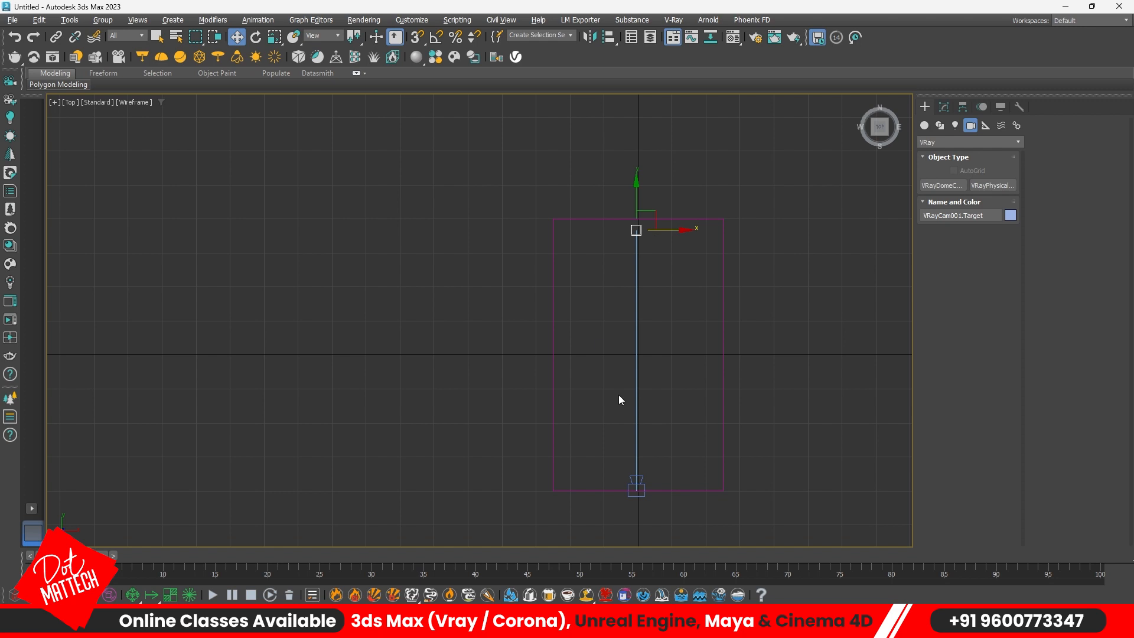
Move the VRayPhysicalCamera straight back along its viewing axis, well outside the box's near short side
click(636, 486)
scroll(699, 294, up, 5)
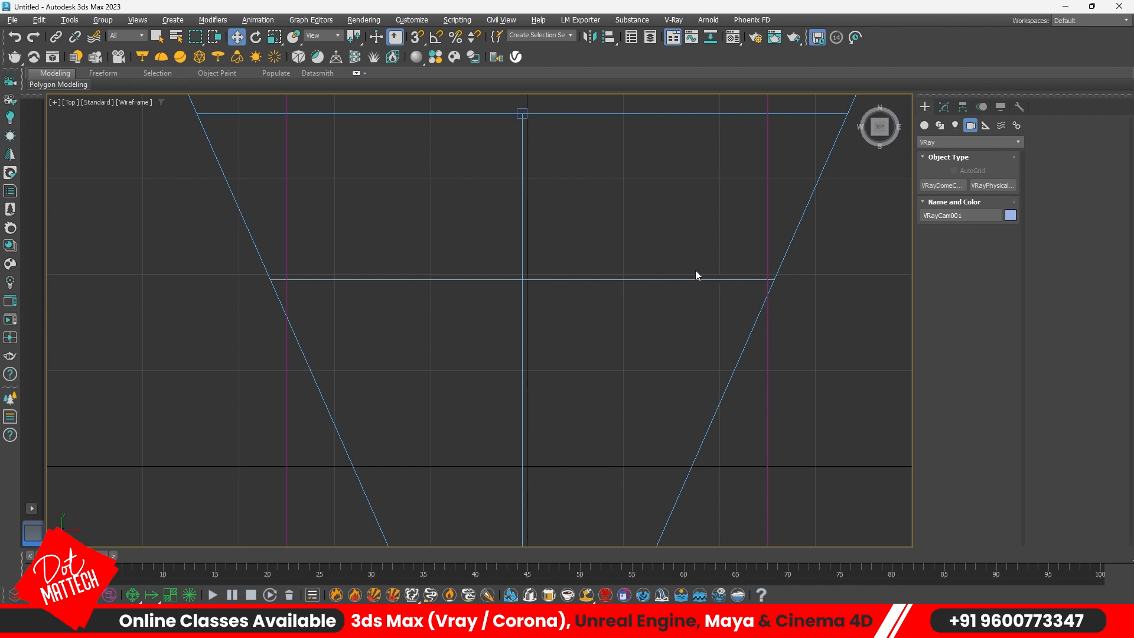
scroll(617, 259, down, 5)
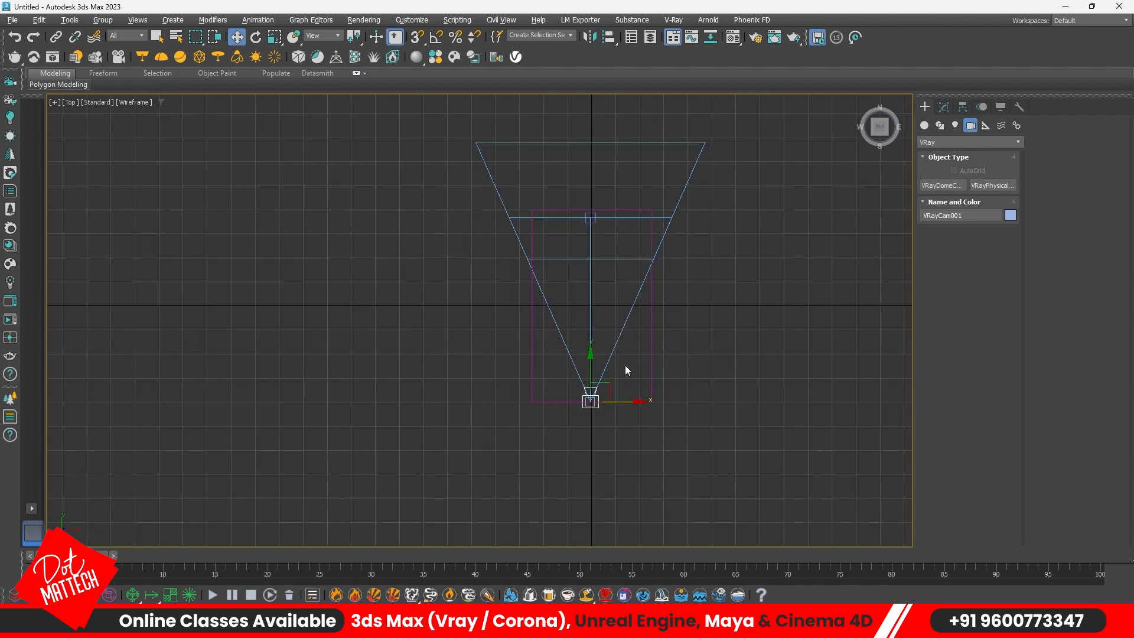
drag(590, 356, 586, 491)
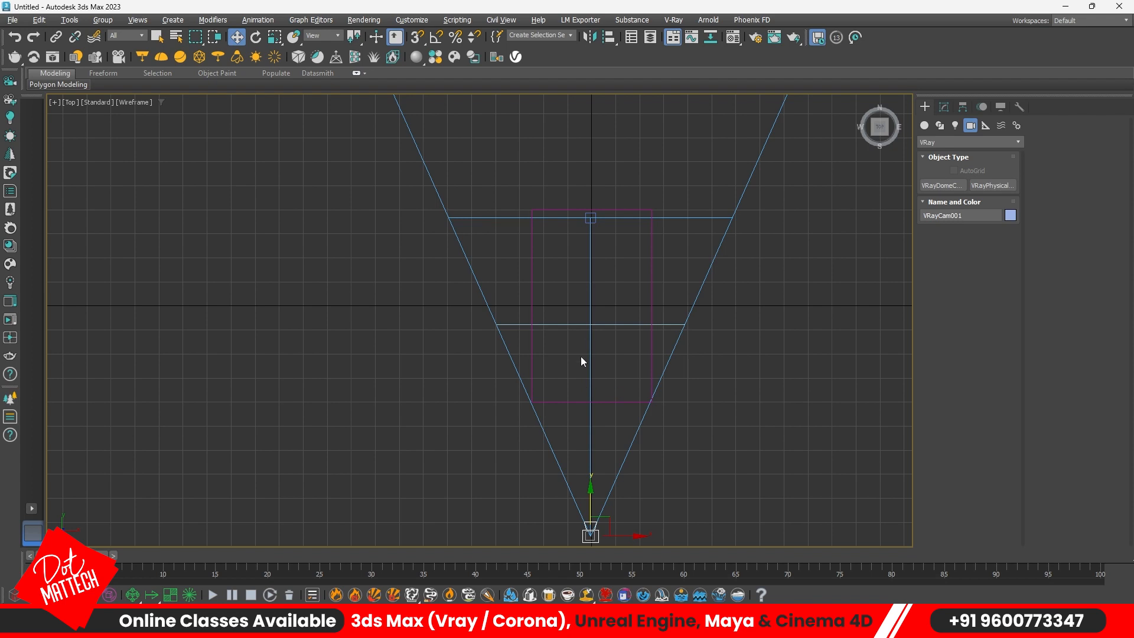
click(707, 382)
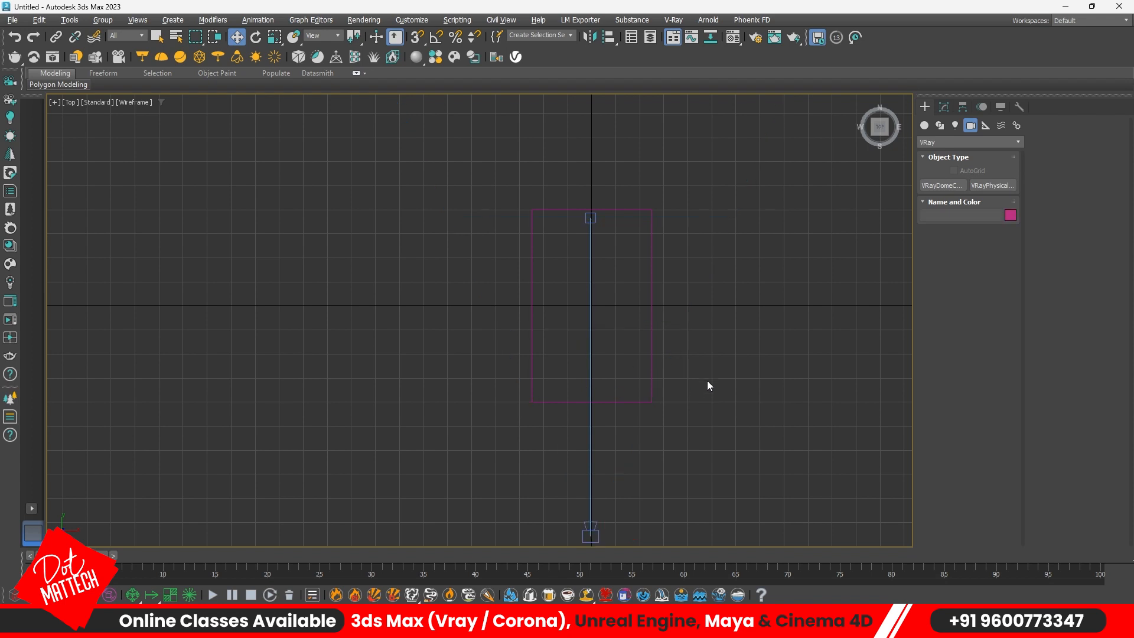
Switch to a Perspective view and inspect the camera's position and height relative to the box
key(p)
alt+middle_drag(559, 382, 617, 378)
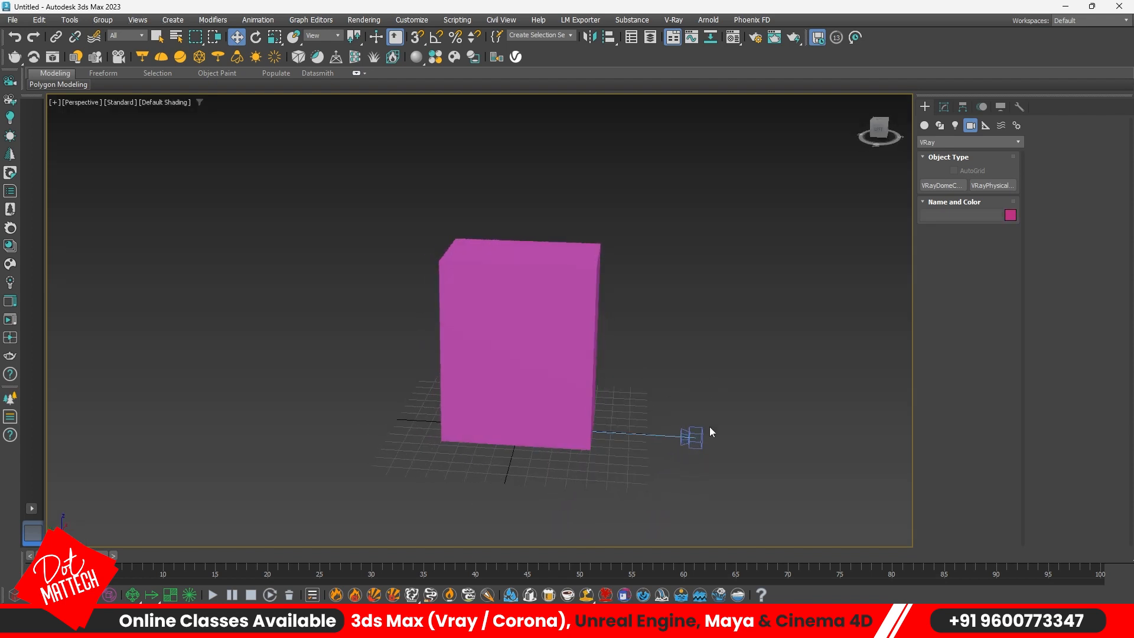
click(701, 438)
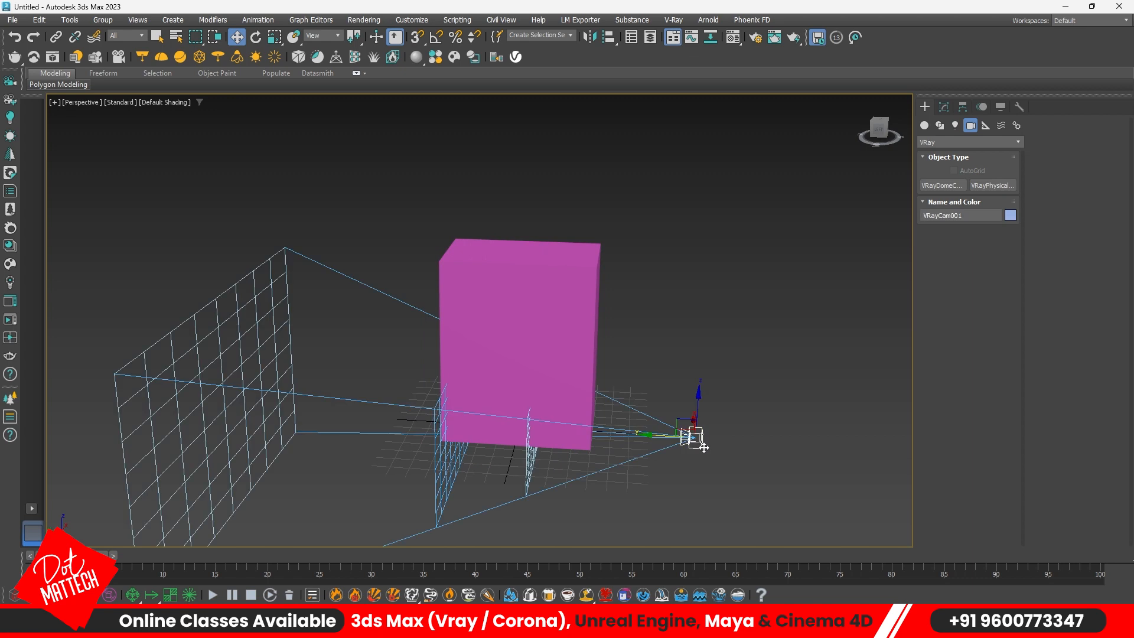
mouse_move(519, 458)
alt+middle_down()
mouse_move(639, 384)
mouse_move(538, 447)
alt+middle_up()
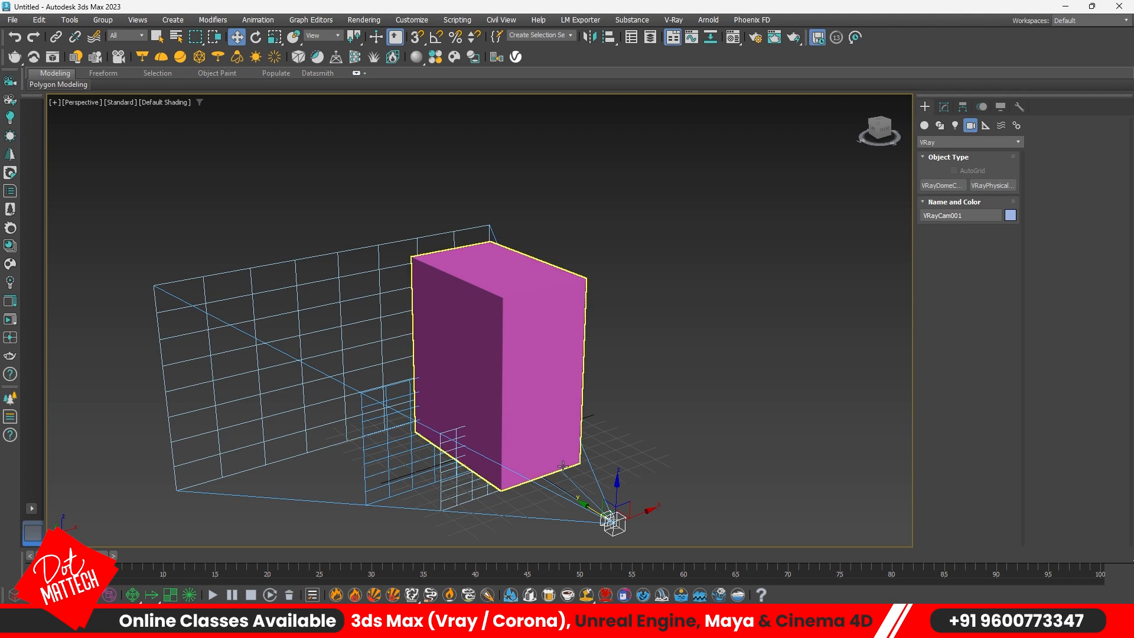
click(685, 476)
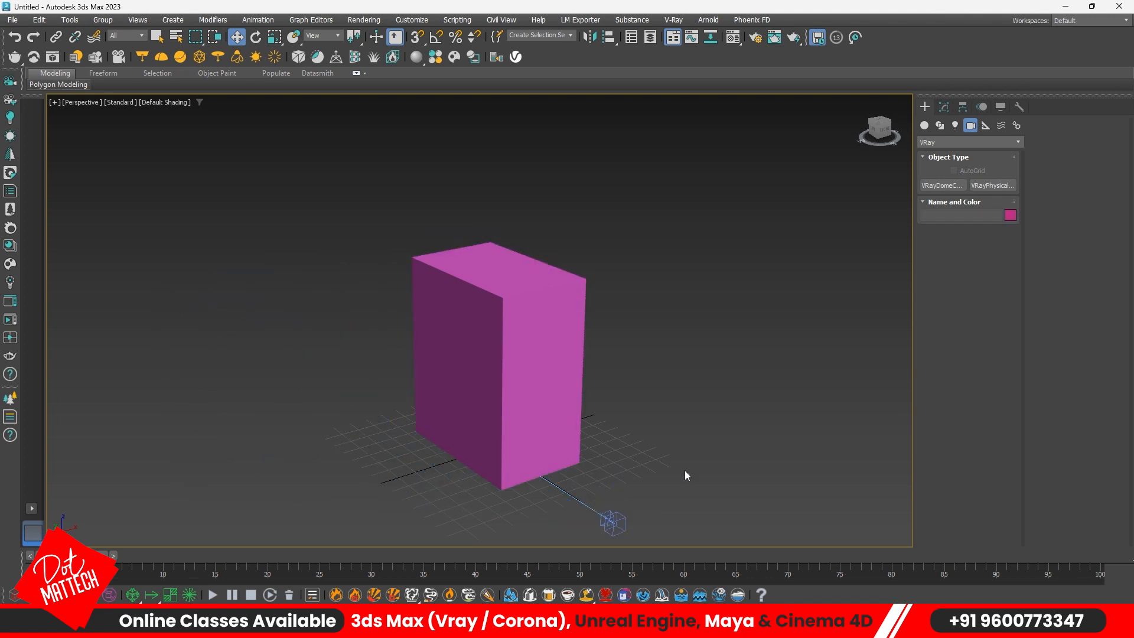
Check the bathroom reference in the image viewer, return to 3ds Max, and raise the camera and target to about the box's mid-height
key(alt+Tab)
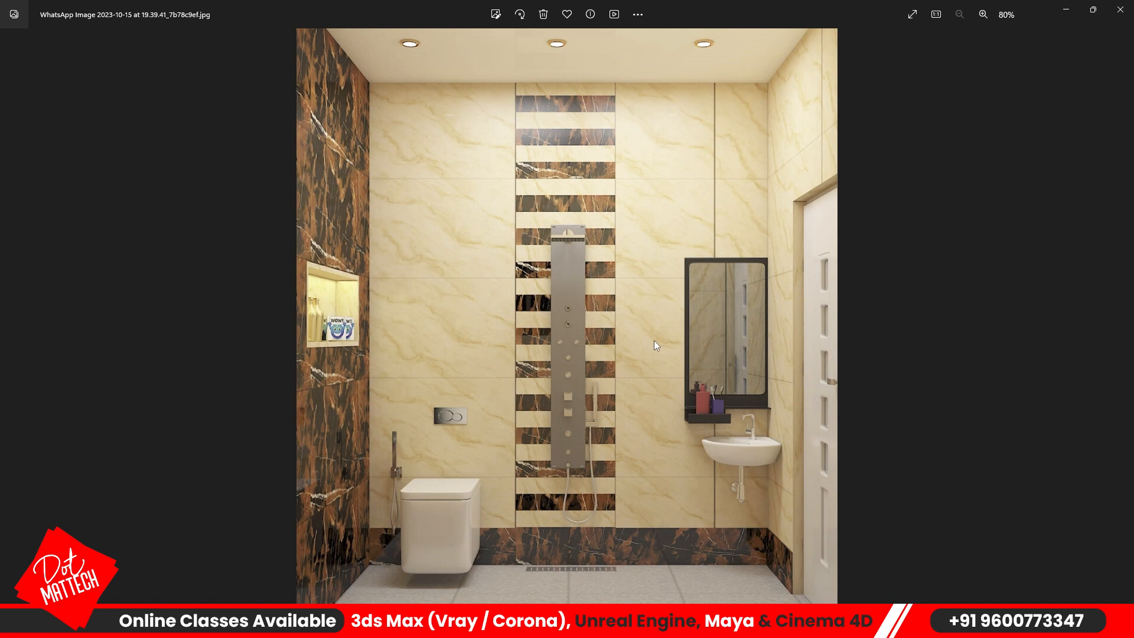
key(alt+Tab)
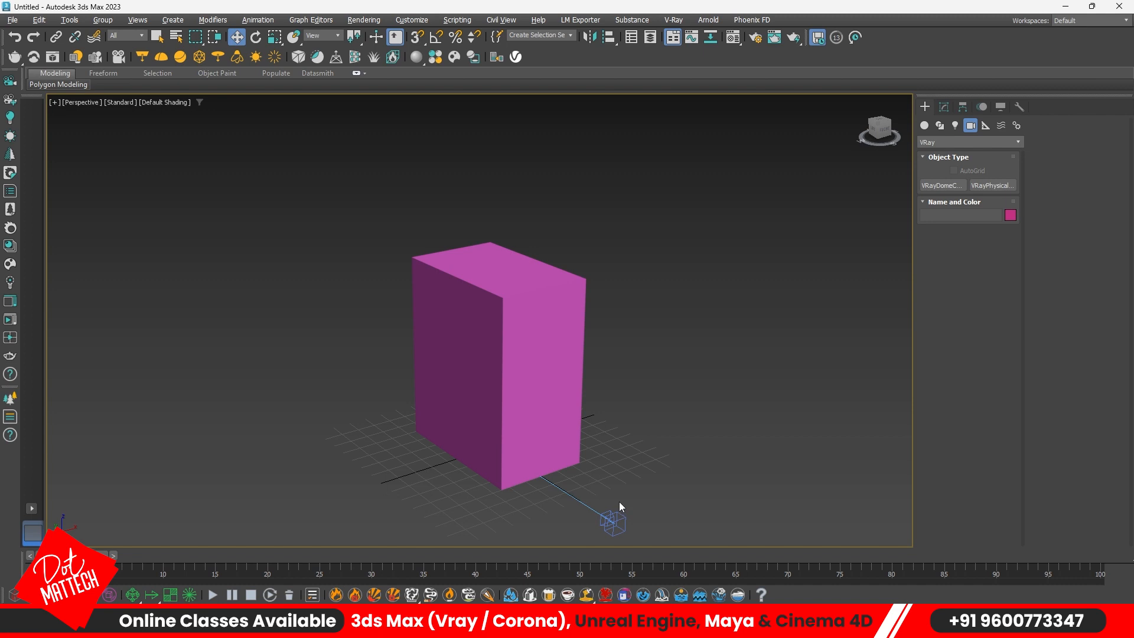
click(563, 490)
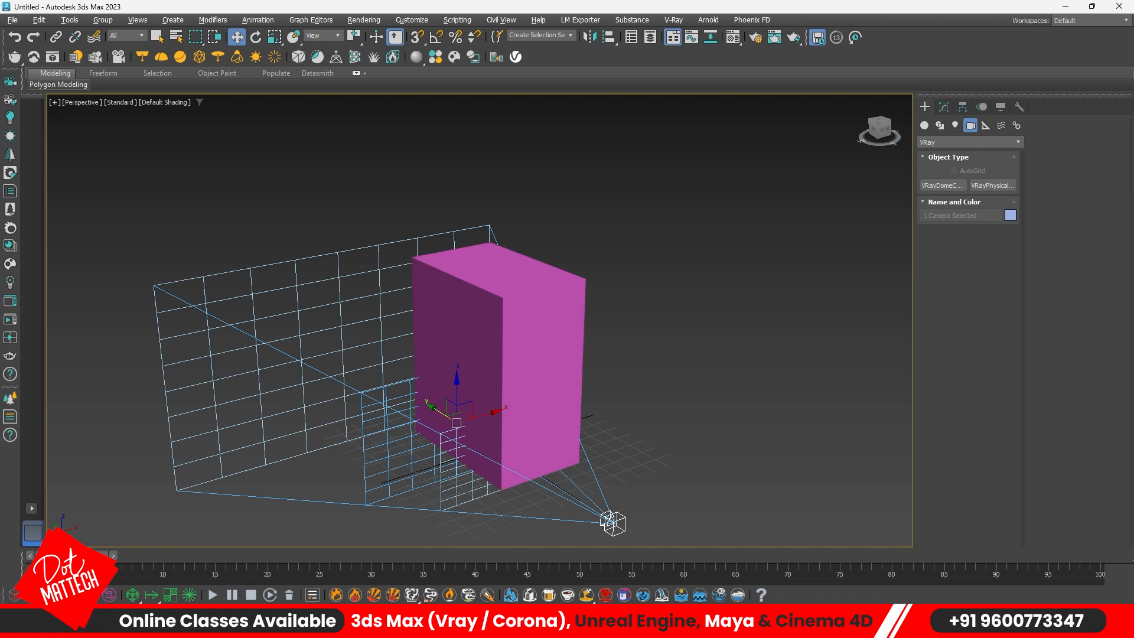
key(Return)
click(777, 368)
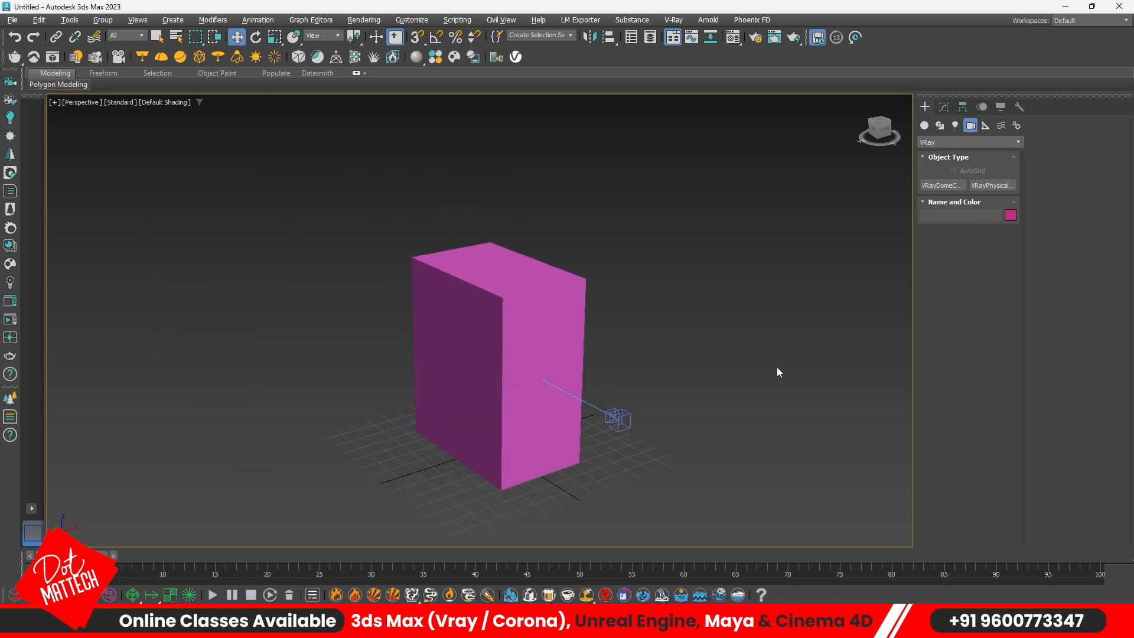
alt+middle_drag(547, 397, 604, 339)
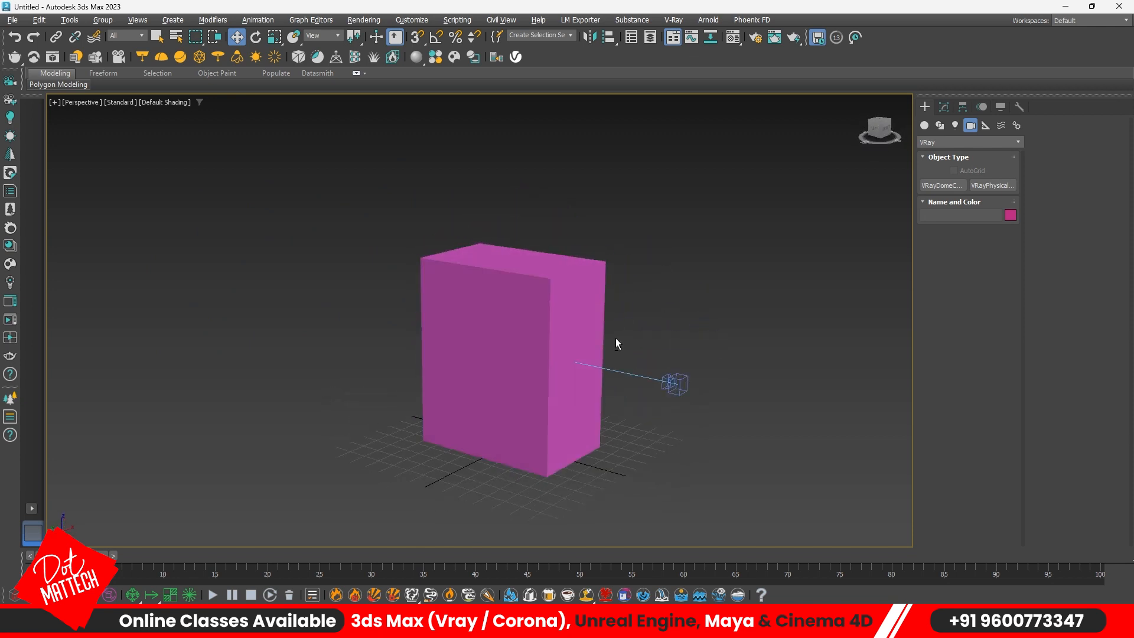
Set a two-column viewport layout with the Top view beside a shaded VRayCam001 camera view
key(alt+w)
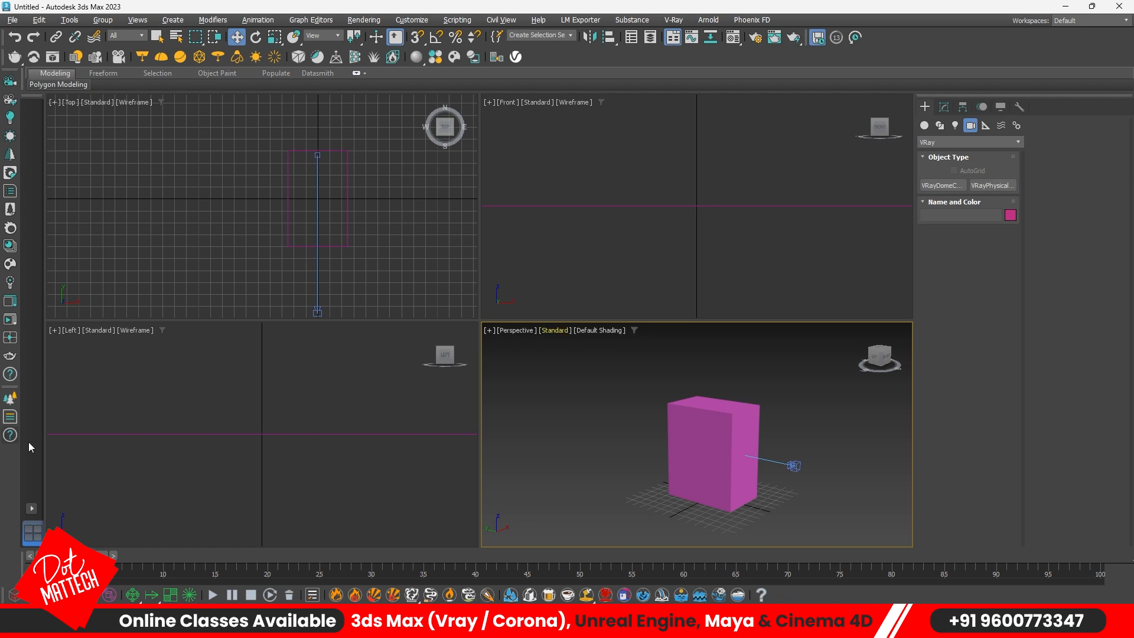
click(32, 508)
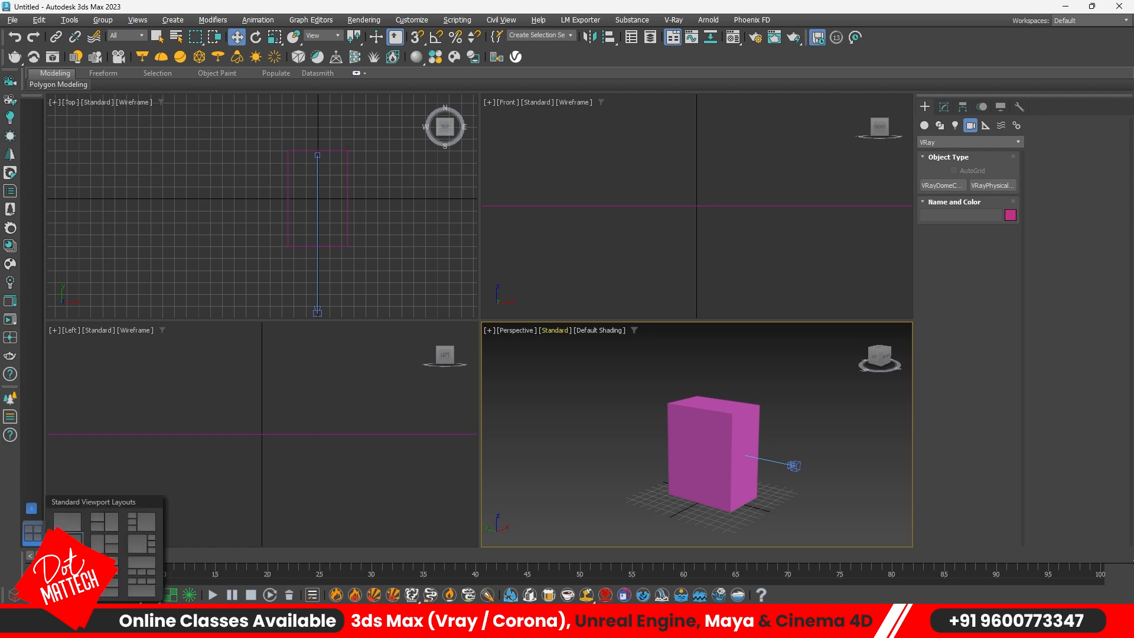
click(67, 541)
click(663, 354)
key(c)
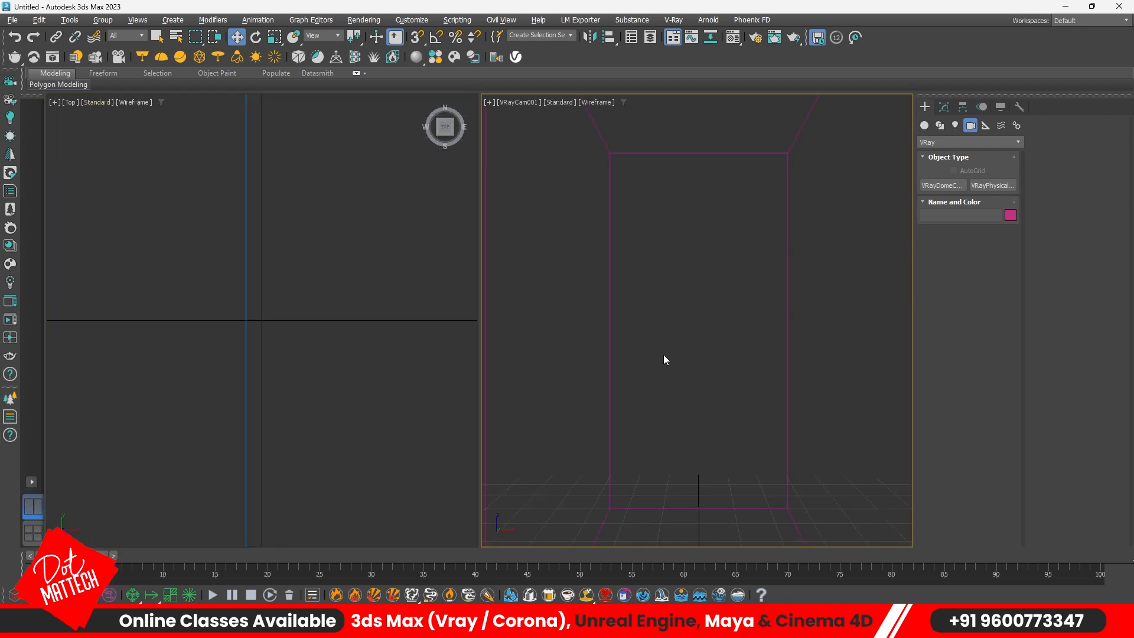
key(F3)
Set the render output size to 1440 wide by 1920 high
key(F10)
text(144)
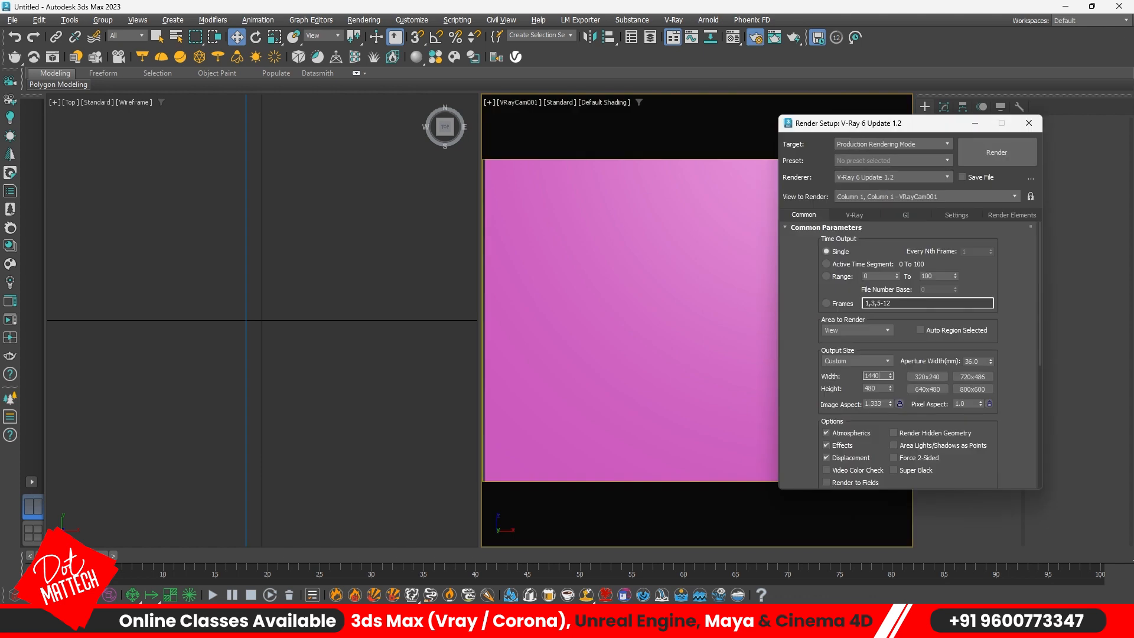
text(0)
key(Tab)
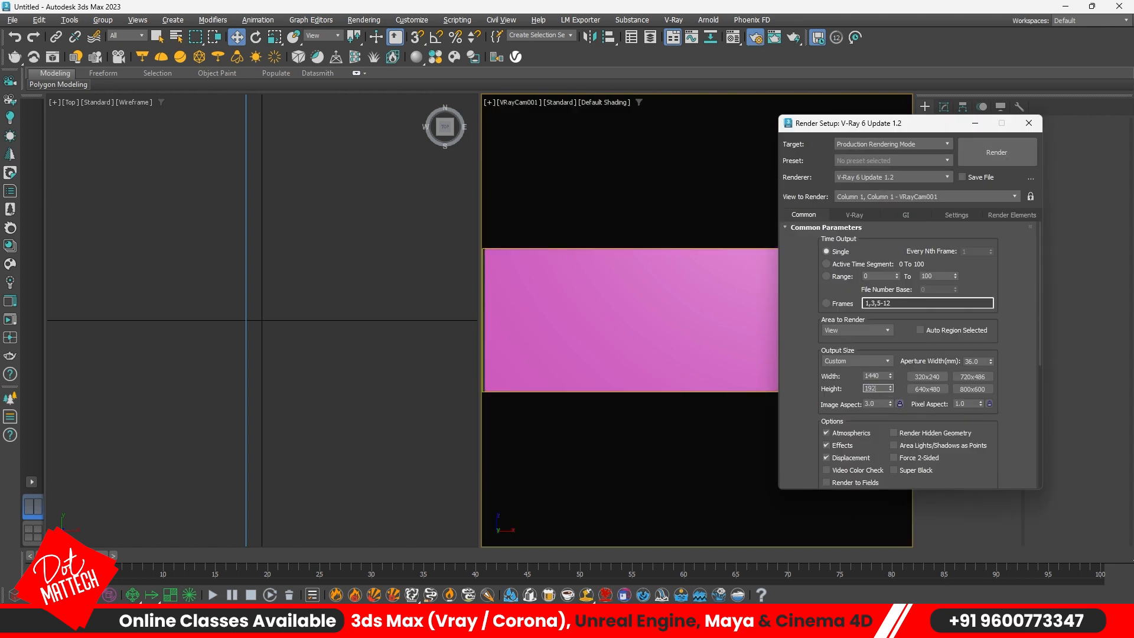
key(Return)
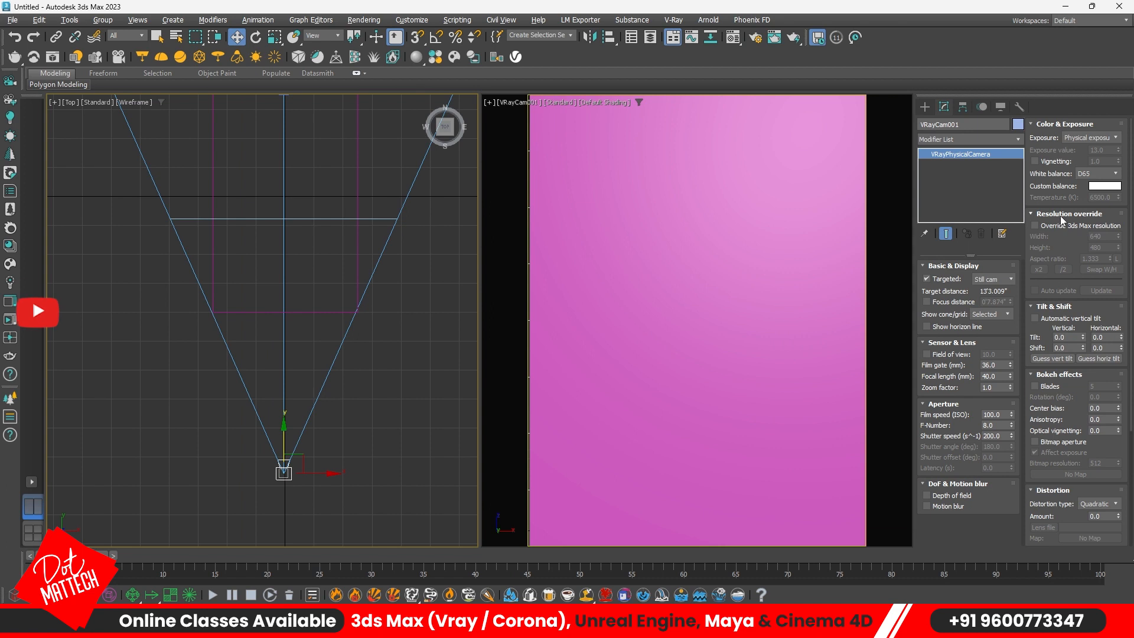
Collapse the unneeded parameter groups of the camera and enable Clipping under Clipping & Environment
click(1066, 374)
click(1067, 306)
click(1066, 214)
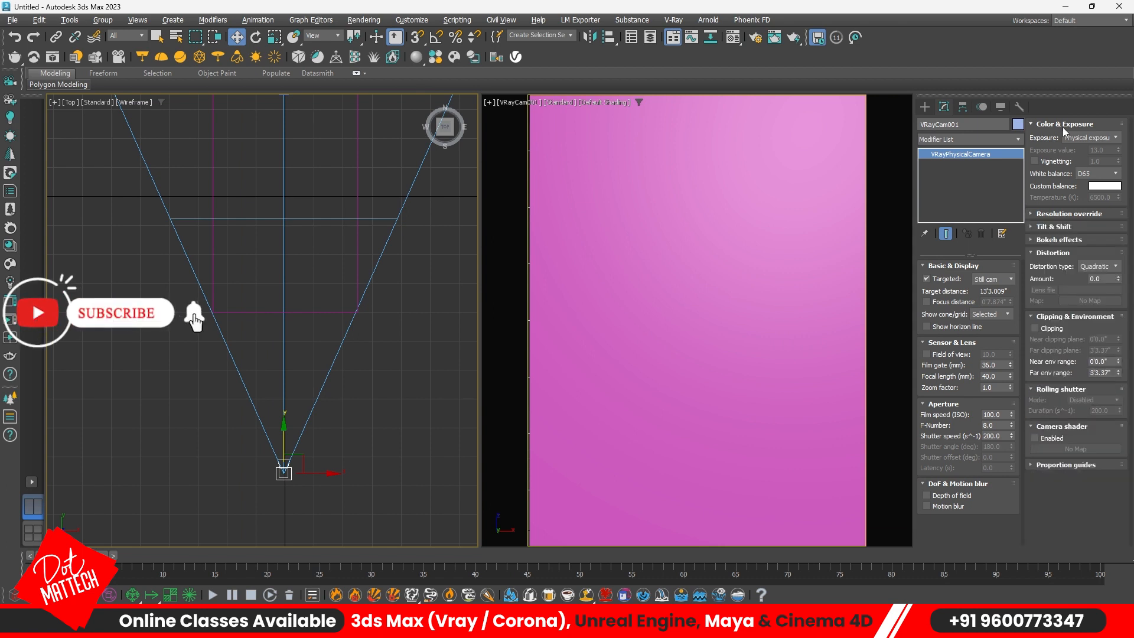
click(1066, 125)
click(1062, 125)
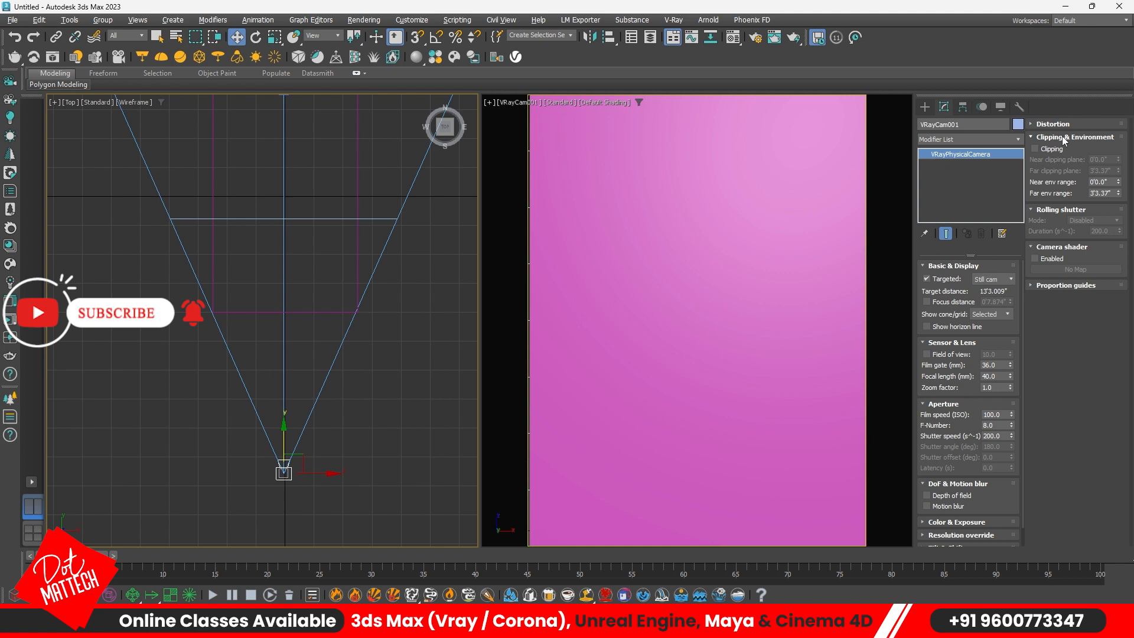
click(1035, 149)
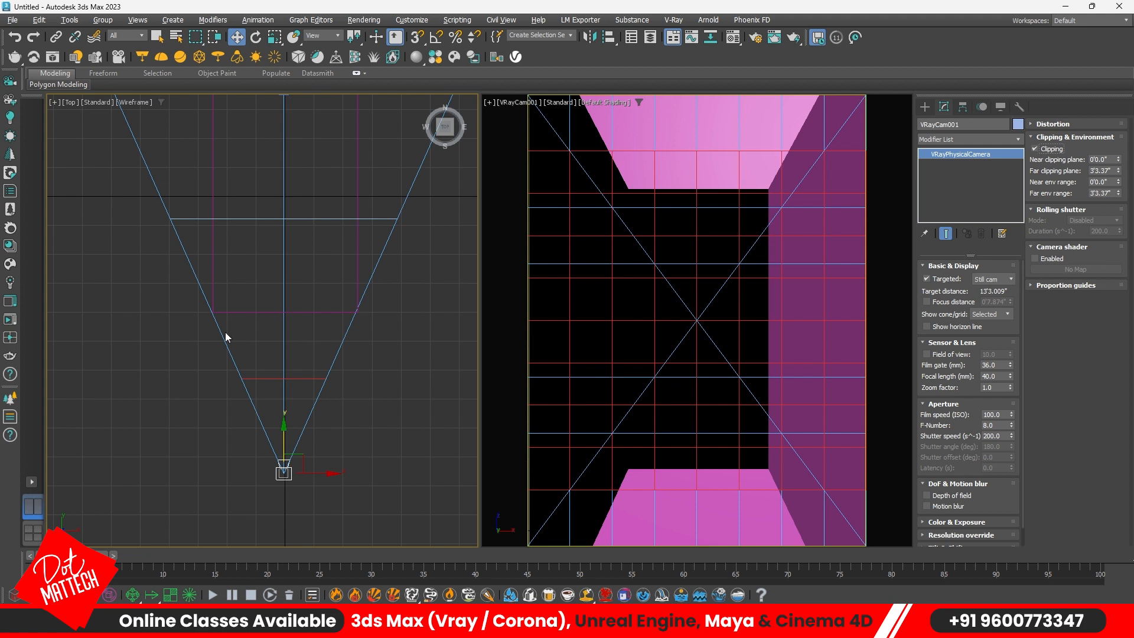
Examine where the camera's clipping planes lie relative to the box in the Top view
scroll(289, 377, up, 5)
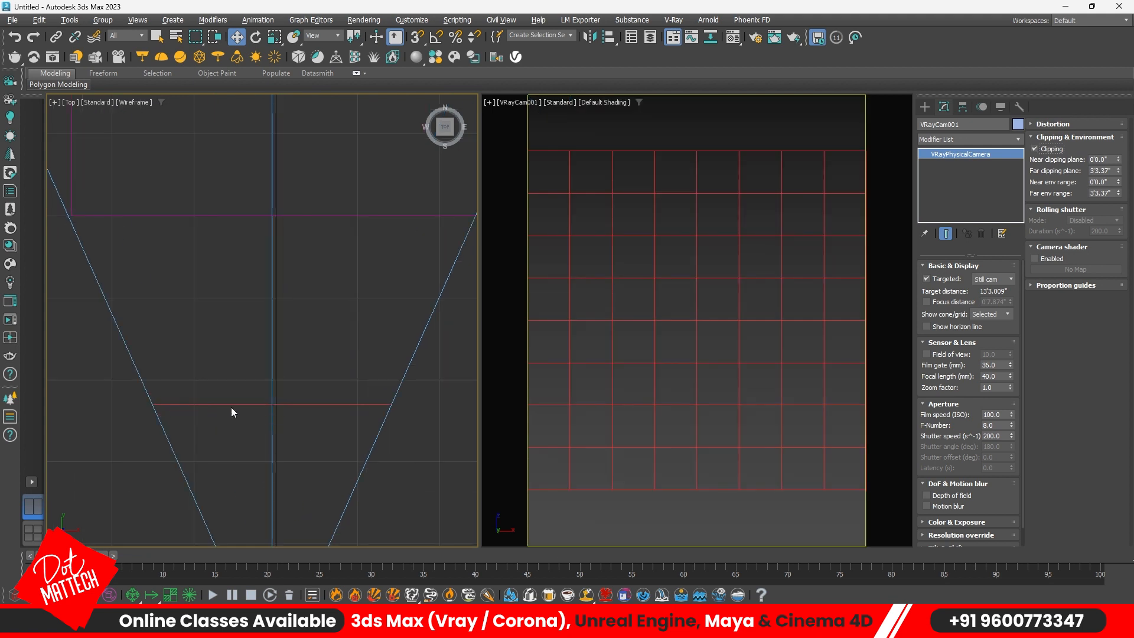
scroll(296, 403, down, 5)
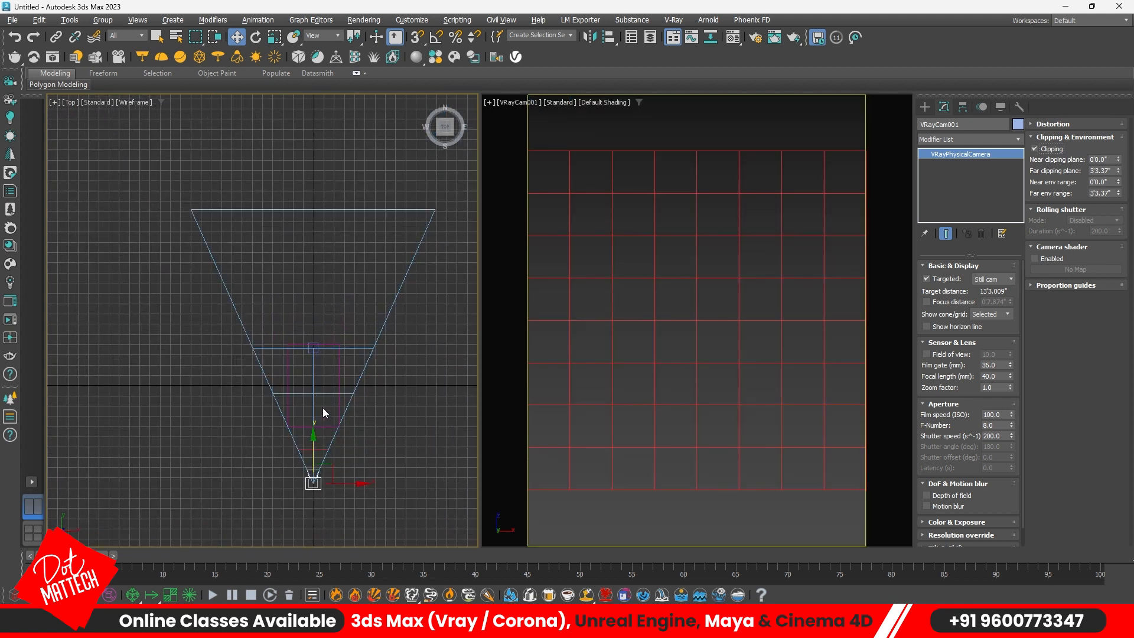
scroll(317, 448, up, 2)
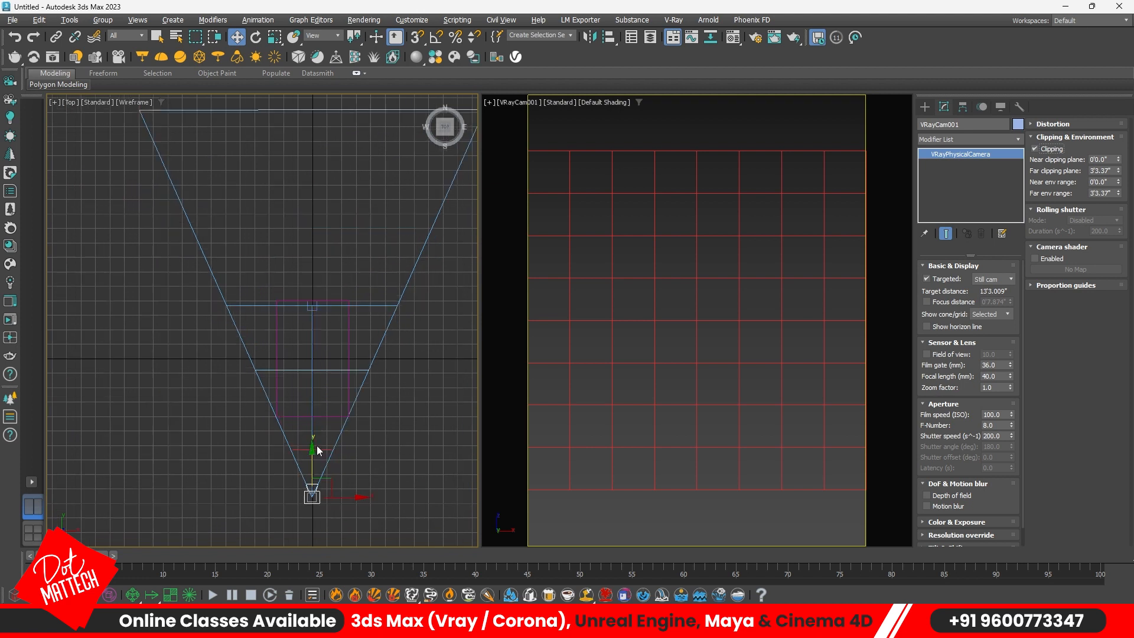
click(372, 483)
click(311, 495)
drag(1110, 159, 1090, 160)
scroll(312, 475, up, 4)
scroll(330, 483, down, 4)
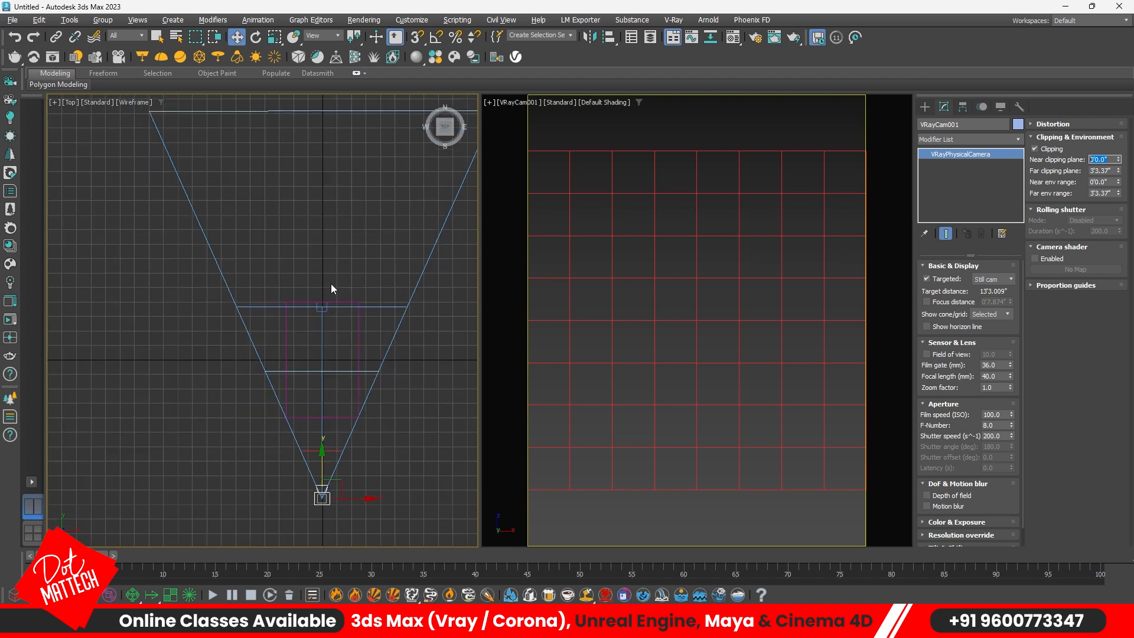
Set the camera's far clipping plane to about 13'8.96", just beyond the far wall, and the near one to 5'4.91", just before the near wall
drag(1120, 173, 1118, 6)
scroll(329, 297, up, 8)
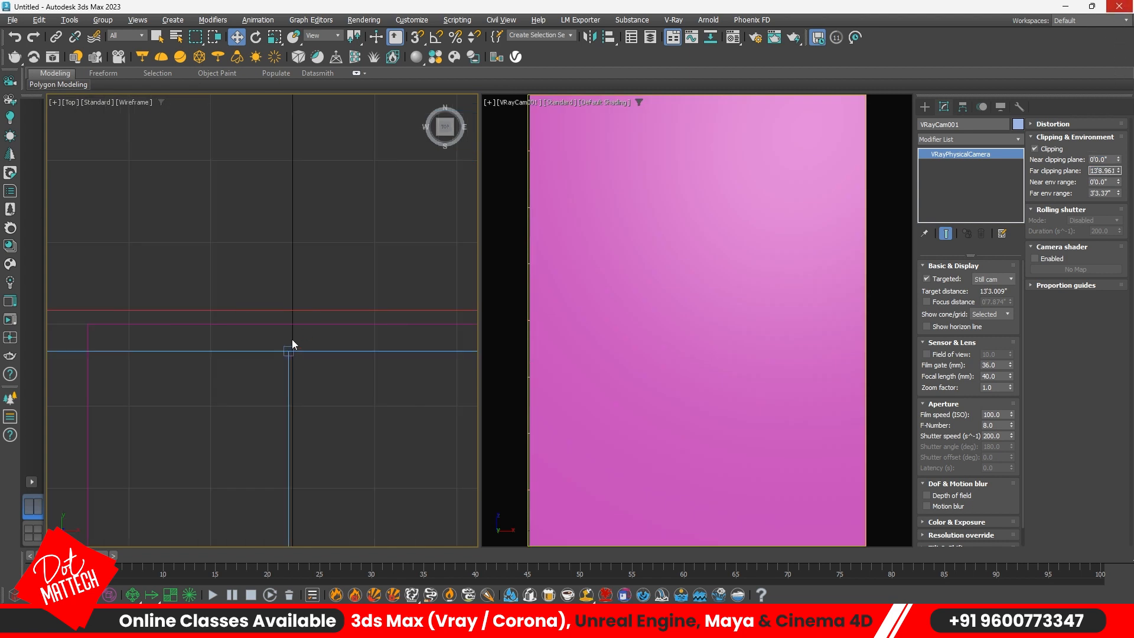
scroll(345, 316, down, 9)
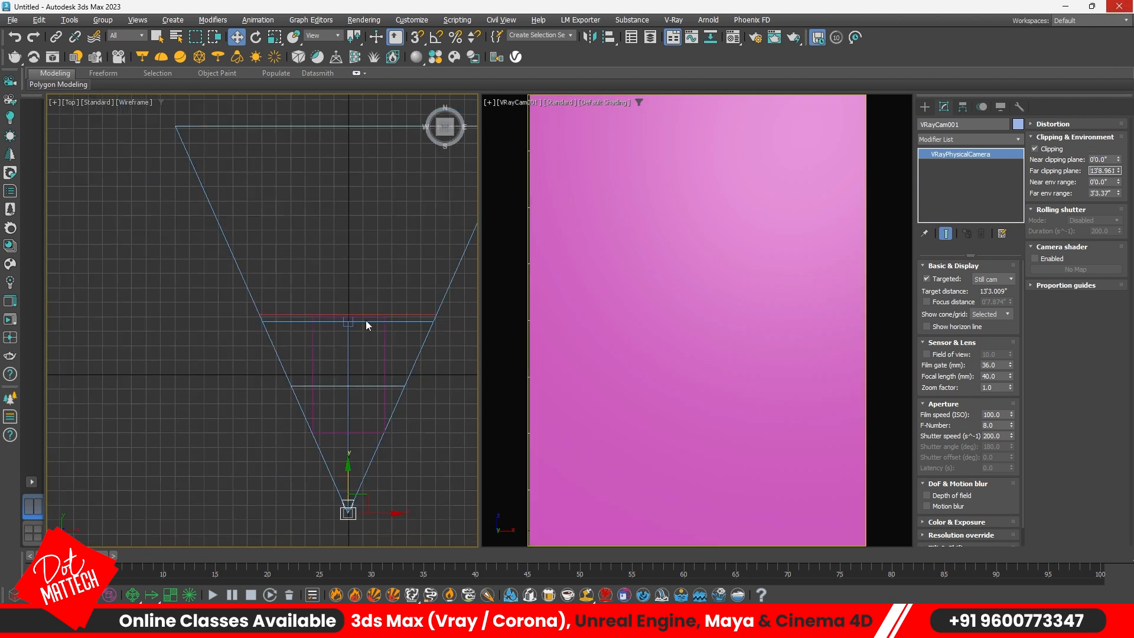
scroll(354, 455, up, 1)
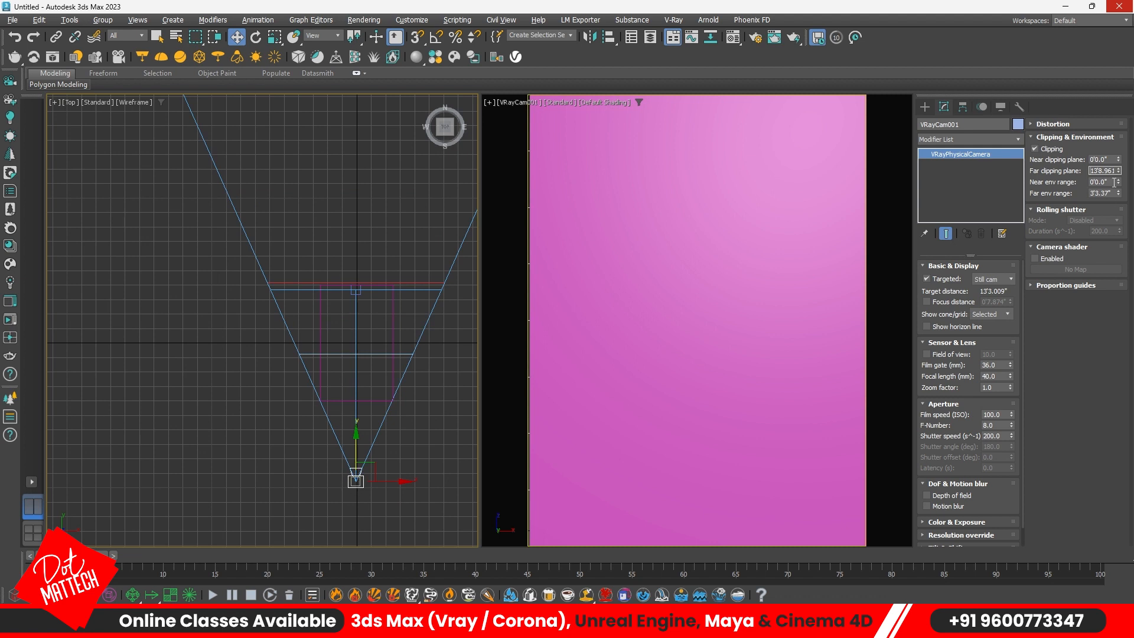
drag(1118, 160, 249, 255)
scroll(343, 393, up, 9)
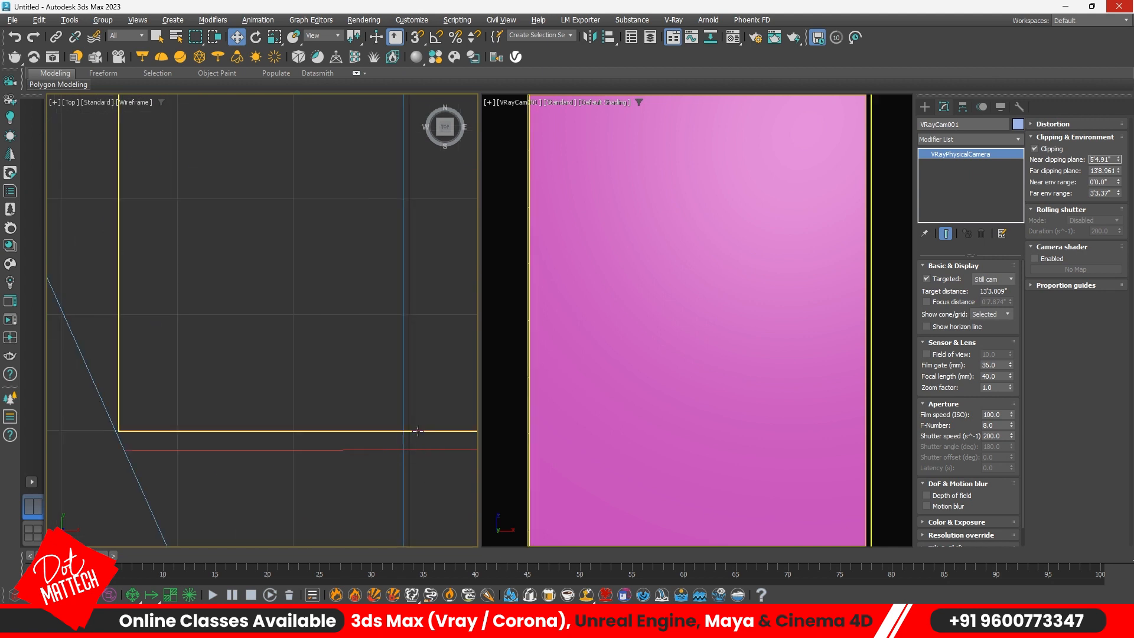
Examine the near clipping plane against the box's near wall in a shaded Perspective view
key(p)
scroll(280, 427, down, 8)
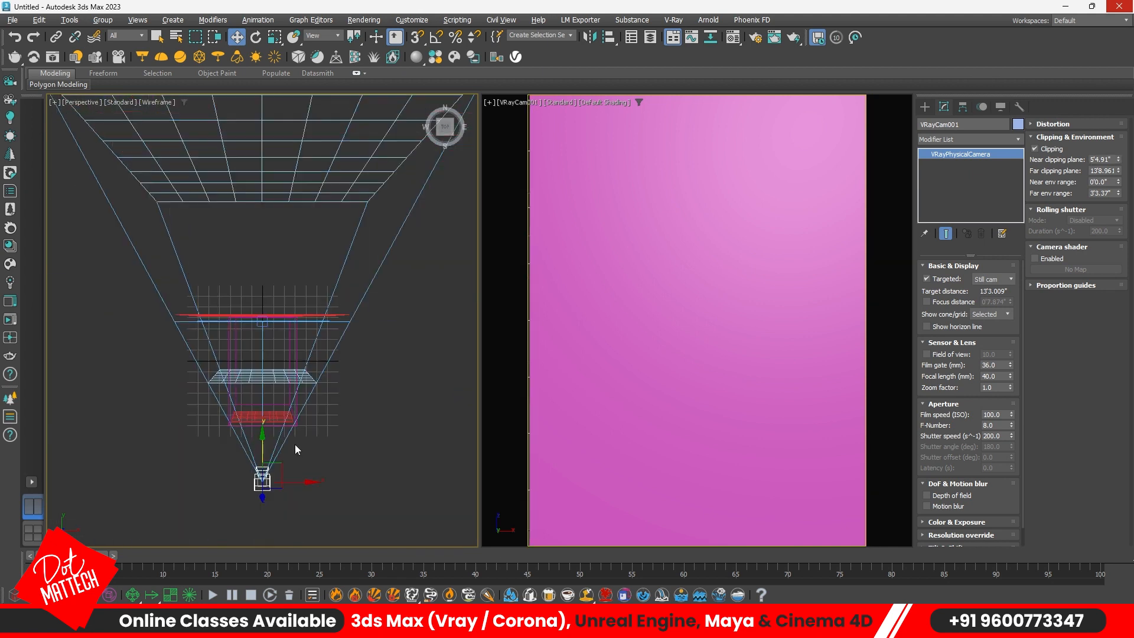
key(F3)
alt+middle_drag(334, 417, 389, 323)
scroll(389, 324, up, 10)
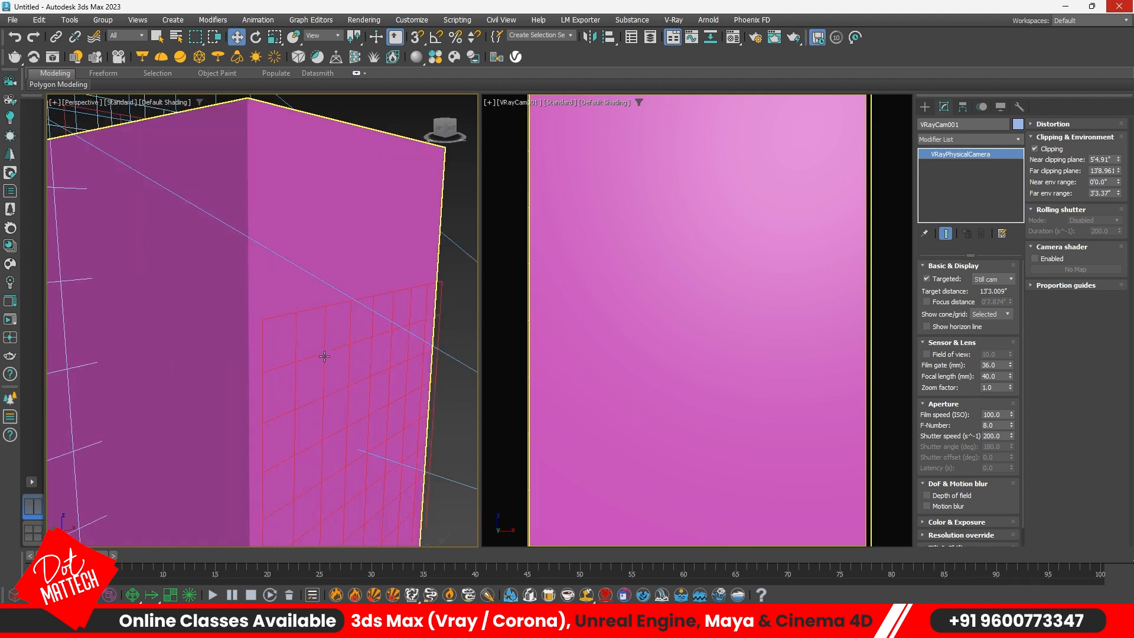
mouse_move(323, 356)
alt+middle_down()
mouse_move(248, 341)
mouse_move(317, 357)
alt+middle_up()
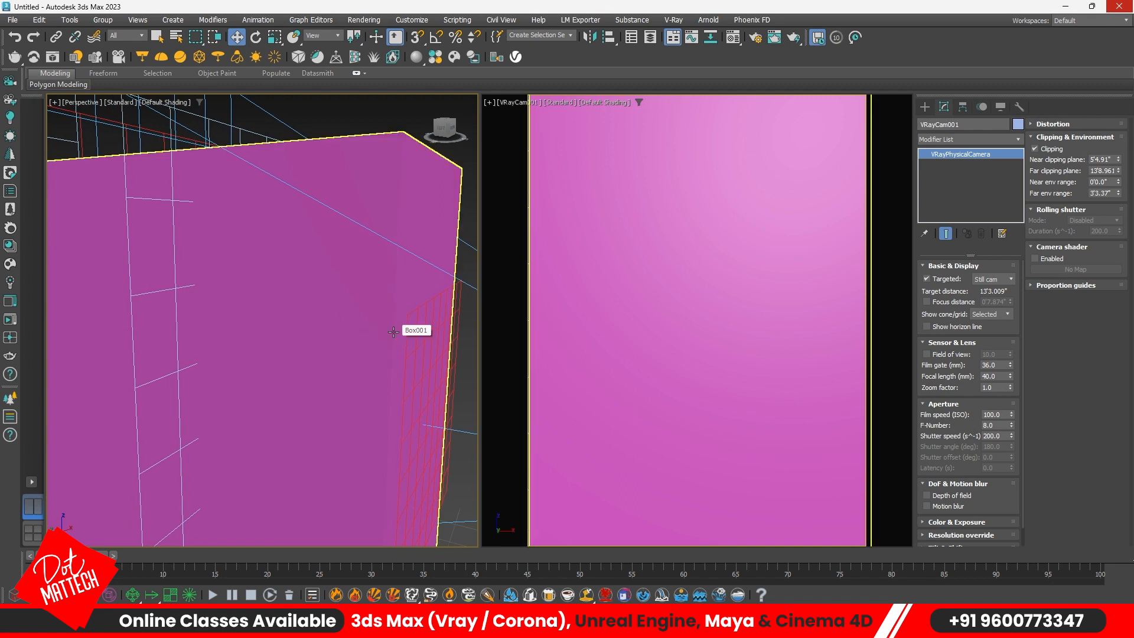
middle_drag(434, 401, 340, 352)
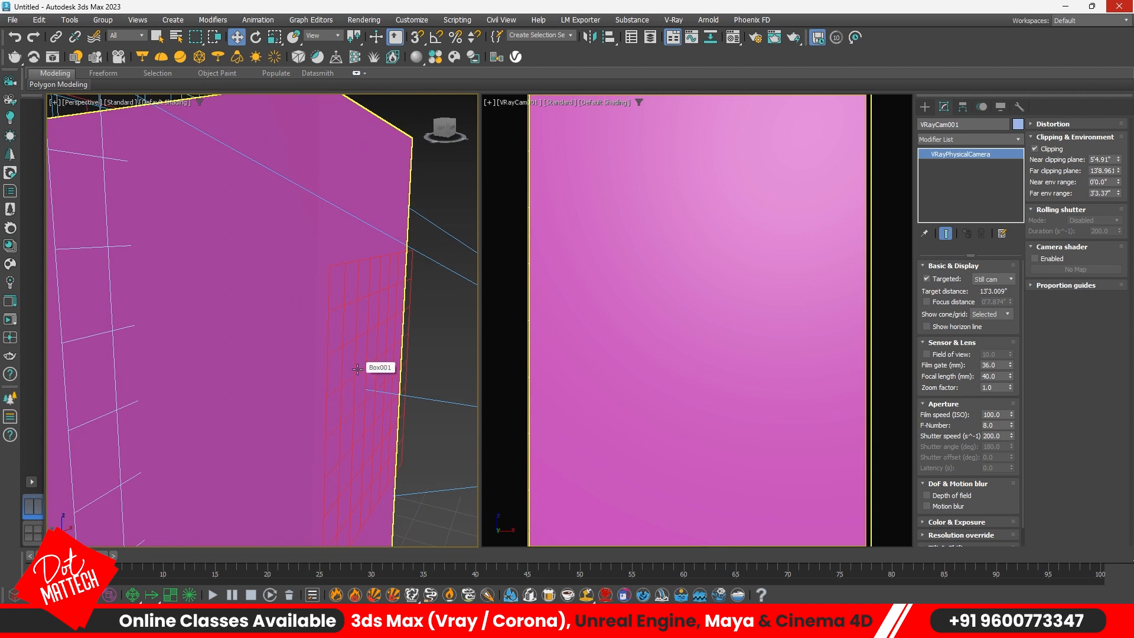
alt+middle_drag(374, 276, 373, 313)
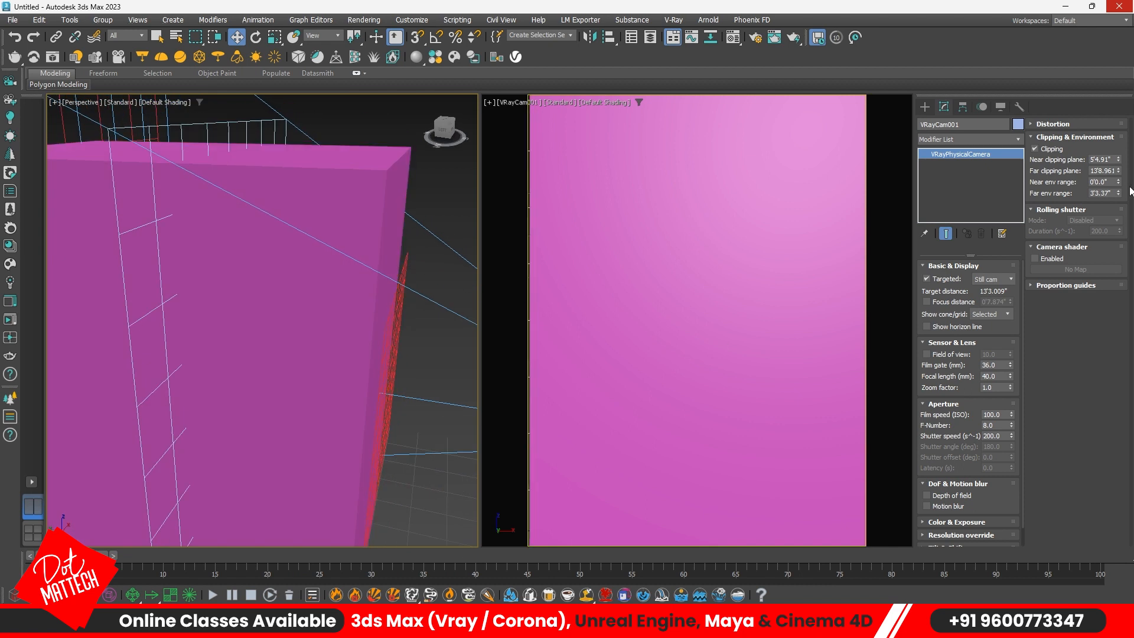
Set the camera's near clipping plane to 5'8.847" and check its position against the box's near wall in the Top view
click(1118, 157)
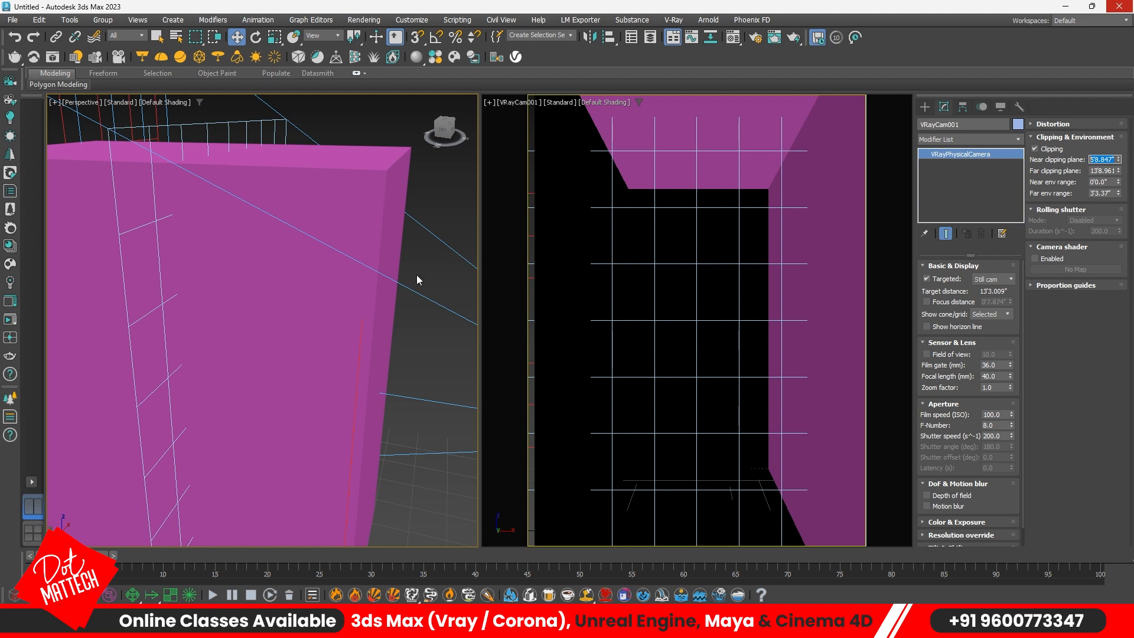
key(t)
key(z)
key(F3)
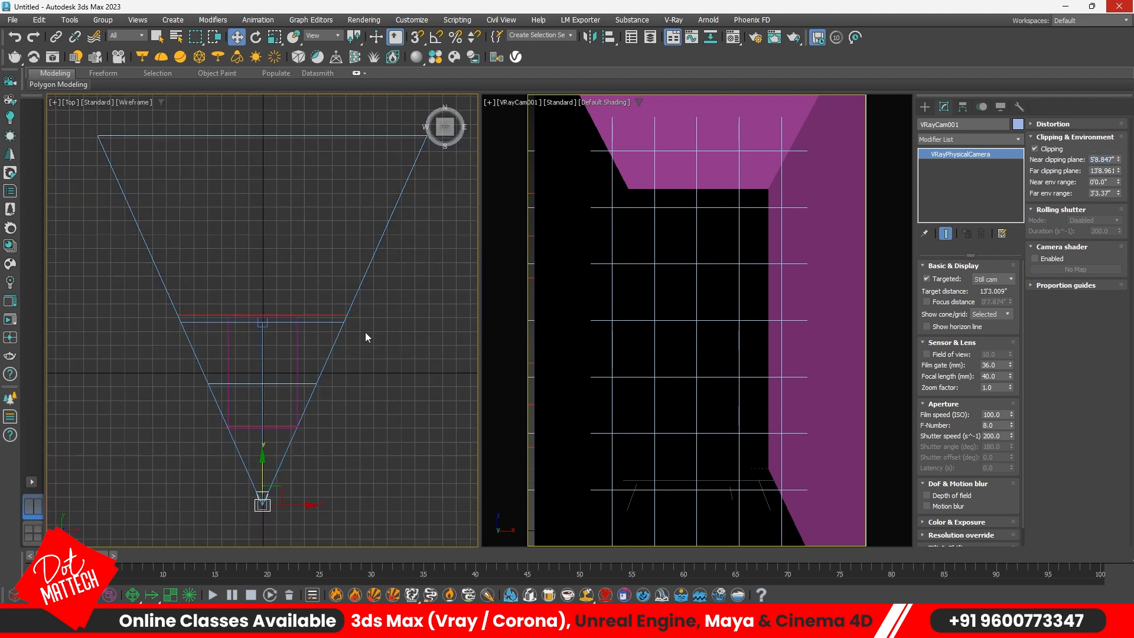
scroll(225, 431, up, 5)
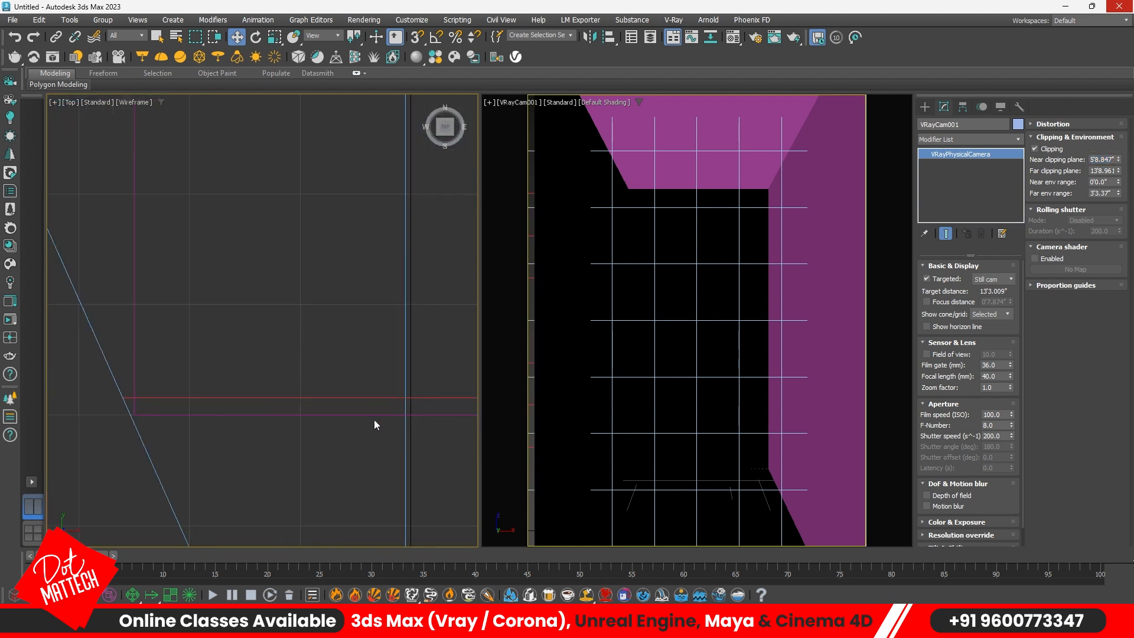
click(398, 418)
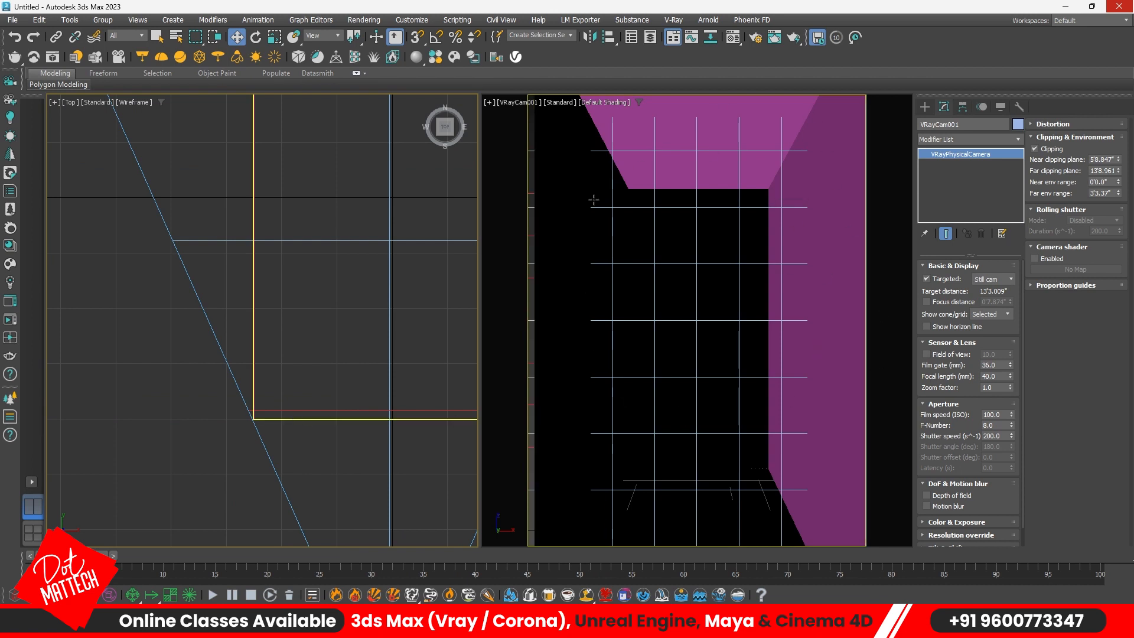
click(527, 247)
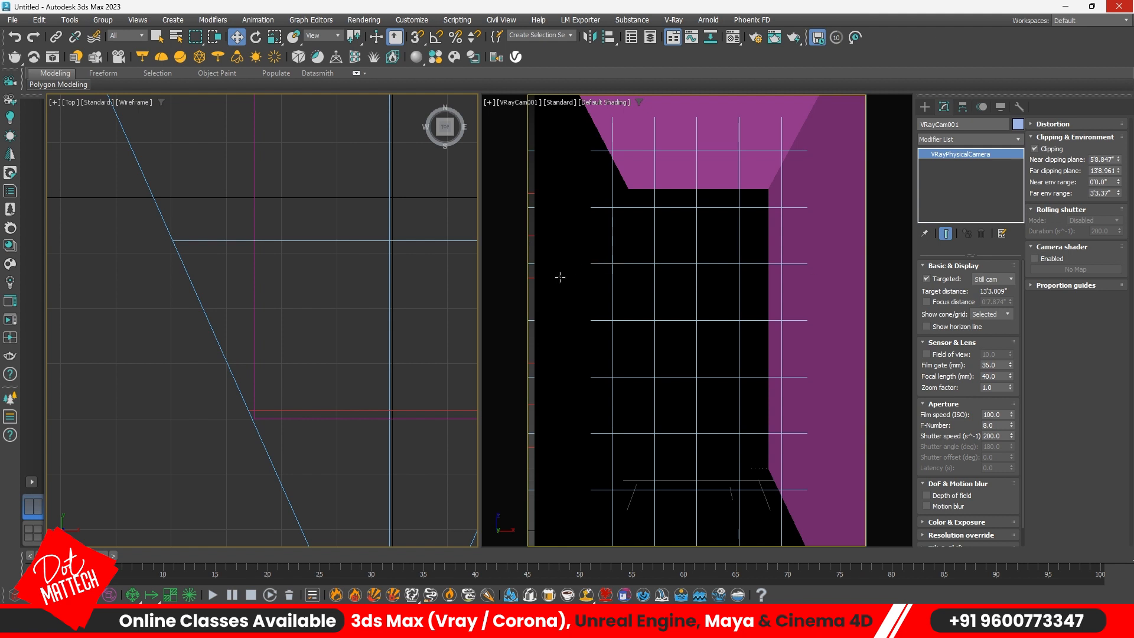
scroll(366, 397, down, 3)
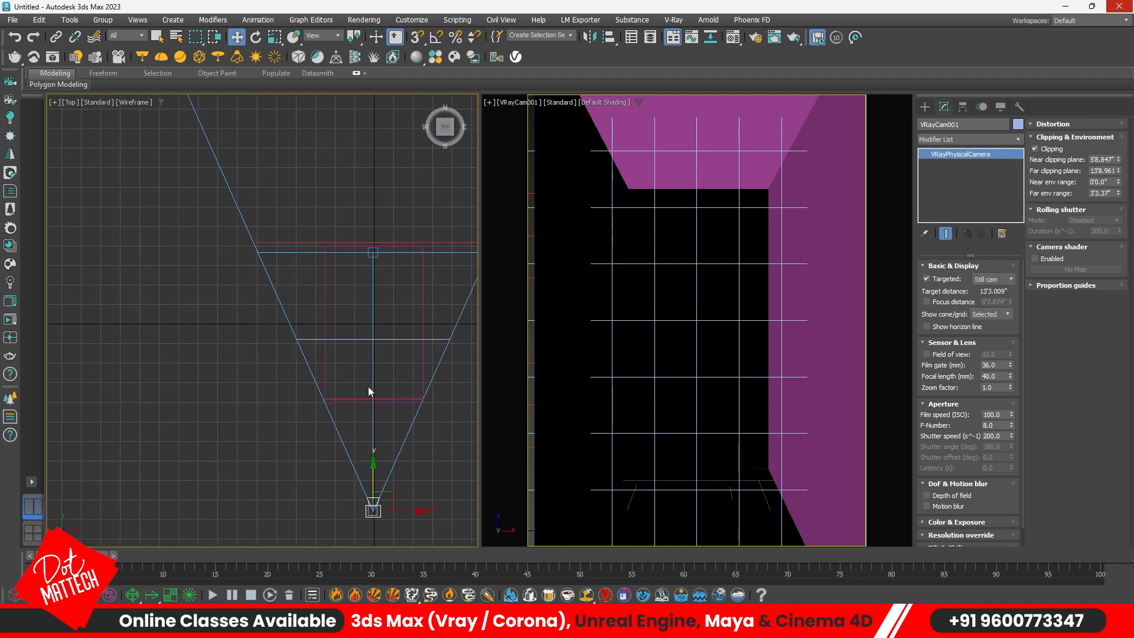
Set the camera's focal length to 43 mm
click(1010, 373)
click(1012, 373)
click(1012, 373)
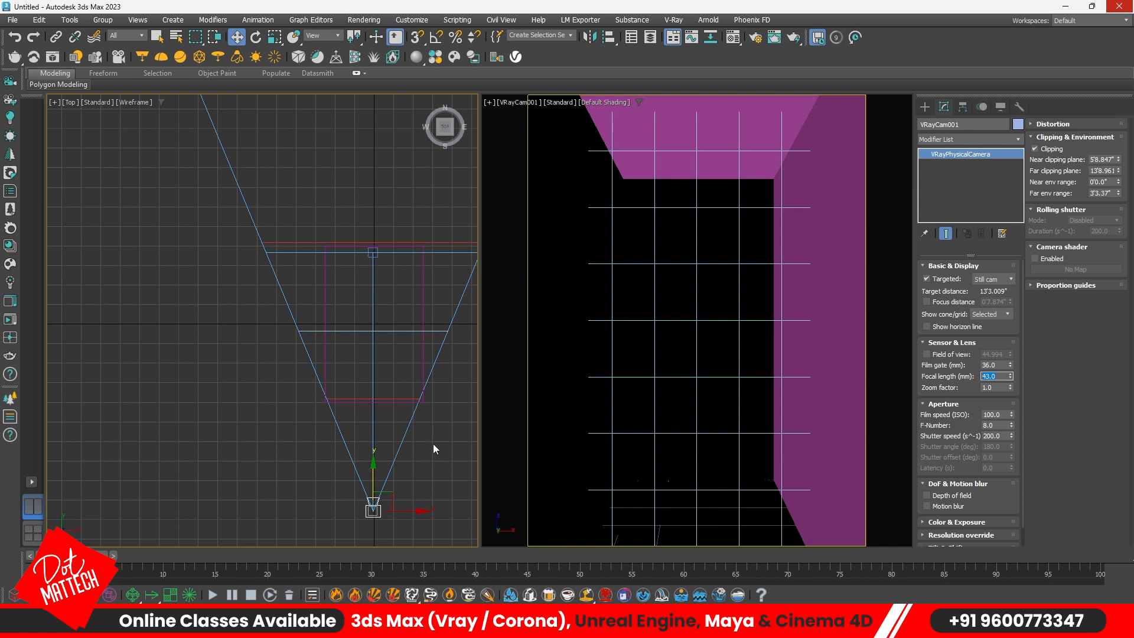
Convert the room box to an Editable Poly in a maximized Perspective view seen from below
key(p)
alt+middle_drag(373, 394, 433, 494)
click(433, 493)
click(392, 398)
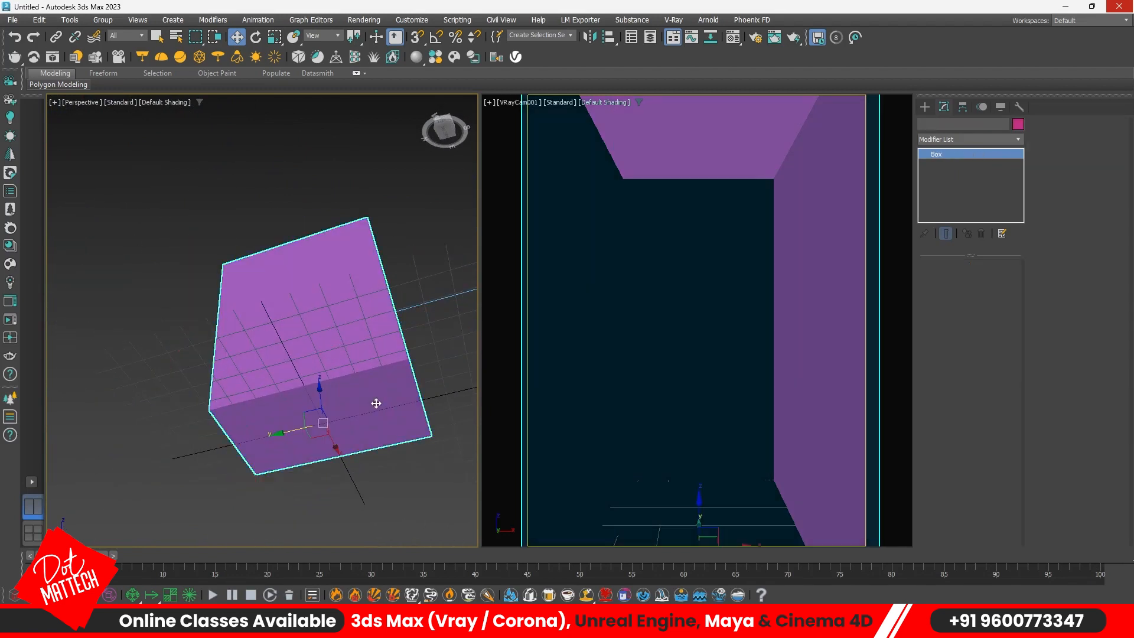
alt+middle_drag(392, 398, 329, 407)
alt+middle_drag(388, 381, 378, 405)
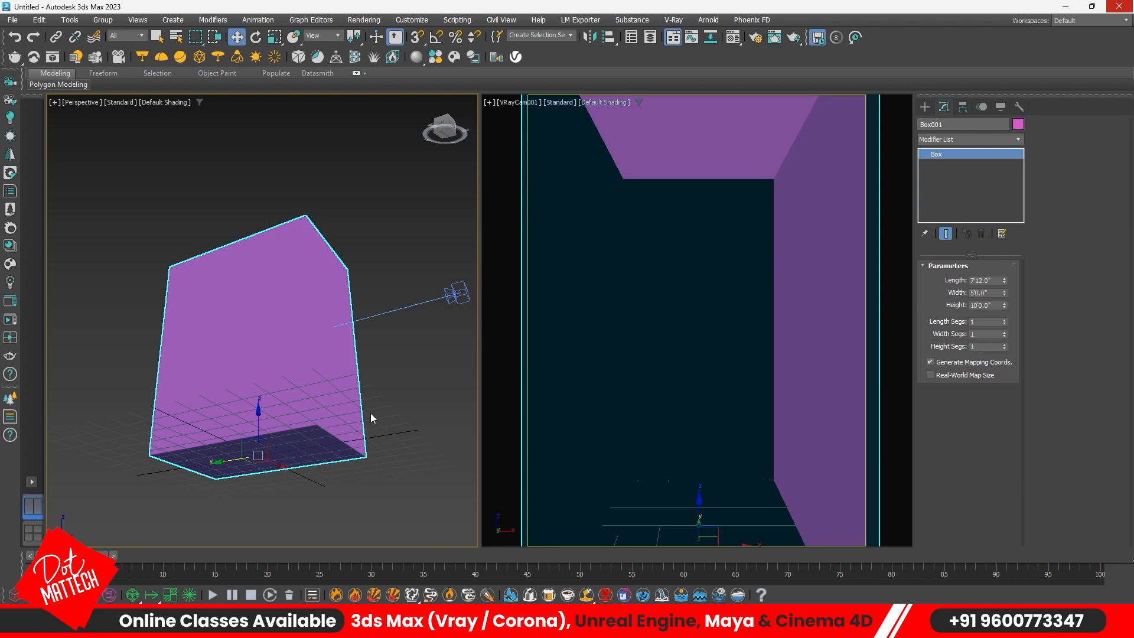
key(alt+w)
alt+middle_drag(357, 399, 597, 286)
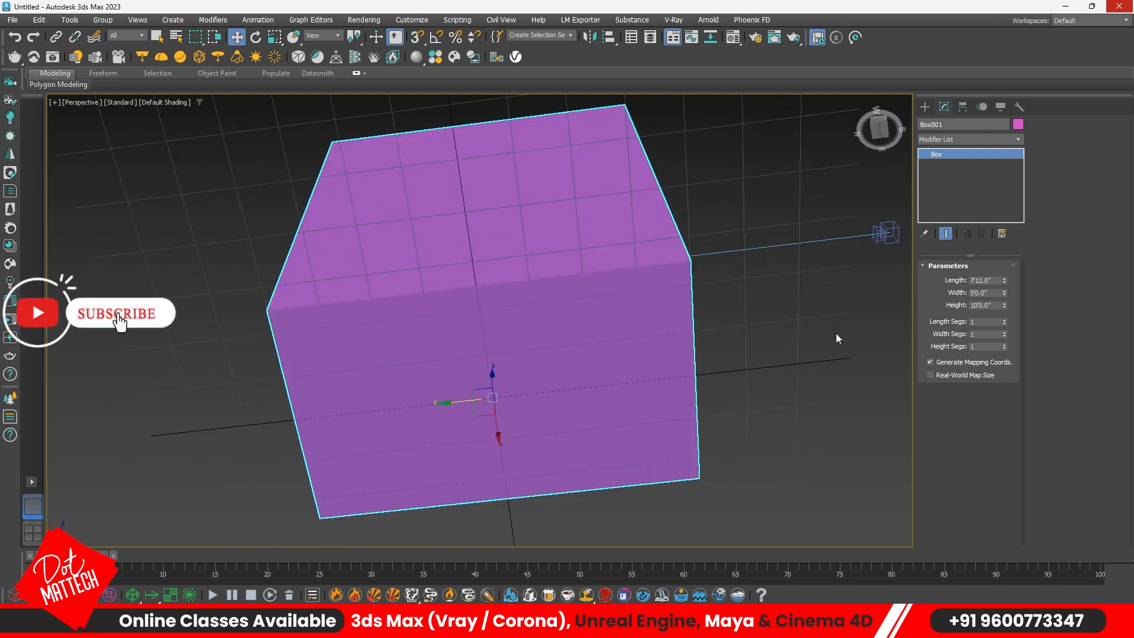
right_click(621, 281)
mouse_move(725, 433)
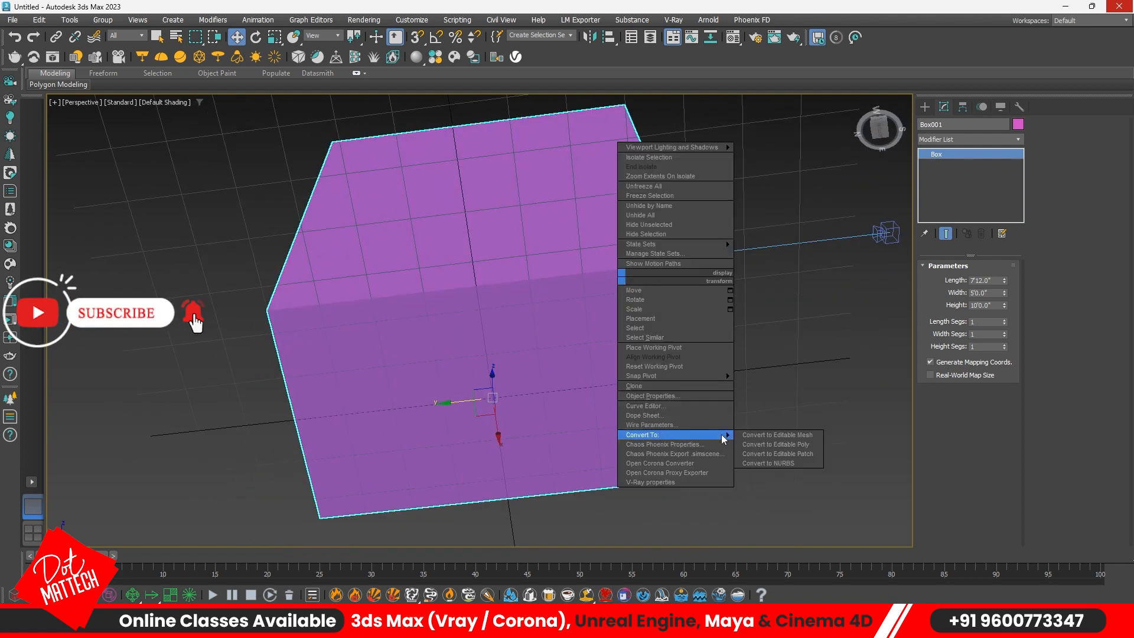
click(785, 438)
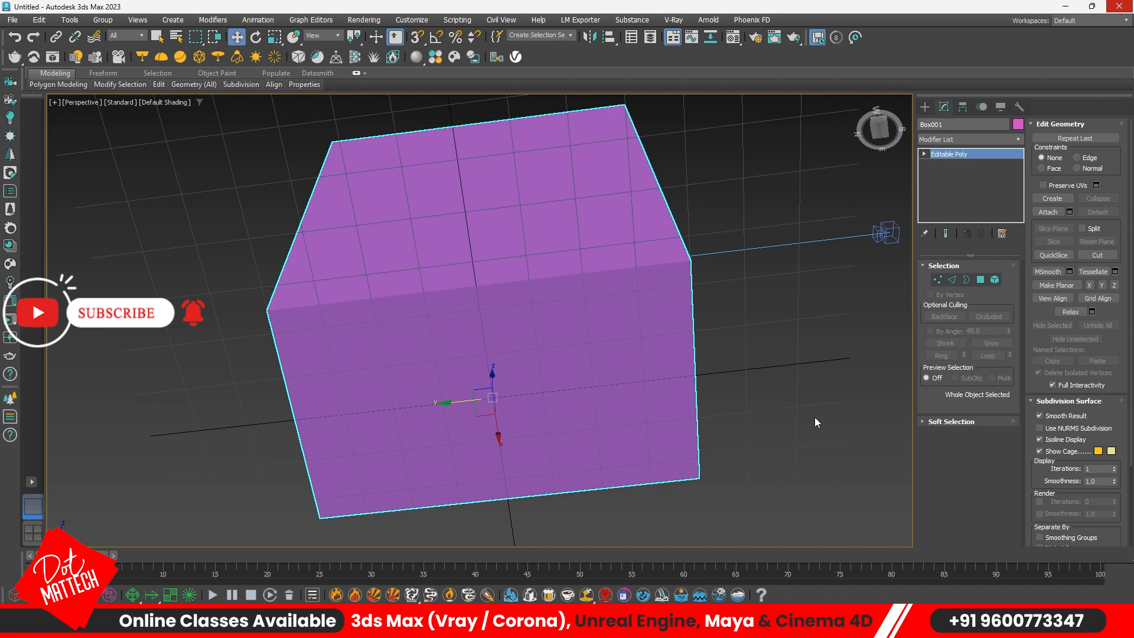
Detach the bottom polygon of the room box as a separate floor object
click(980, 279)
click(583, 332)
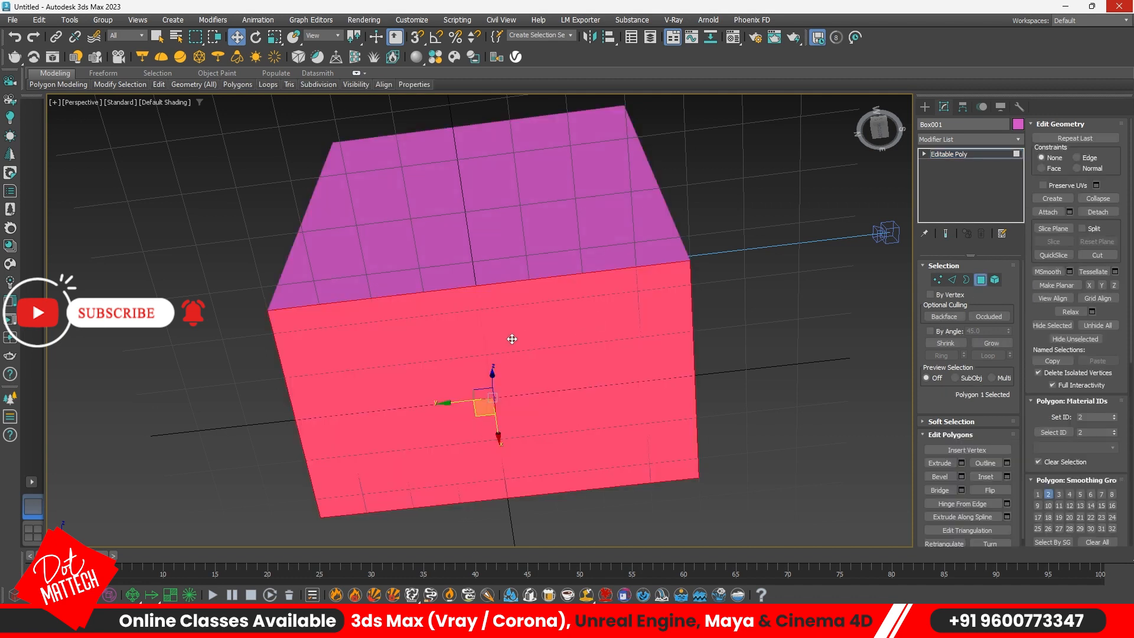
click(1097, 211)
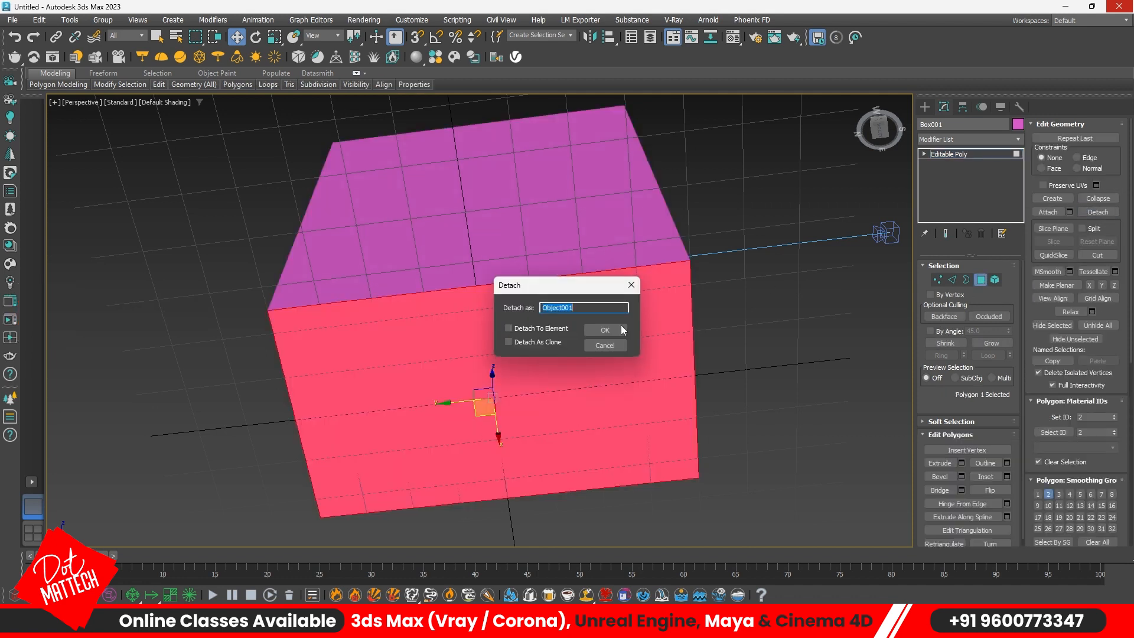
click(605, 329)
click(982, 280)
click(797, 336)
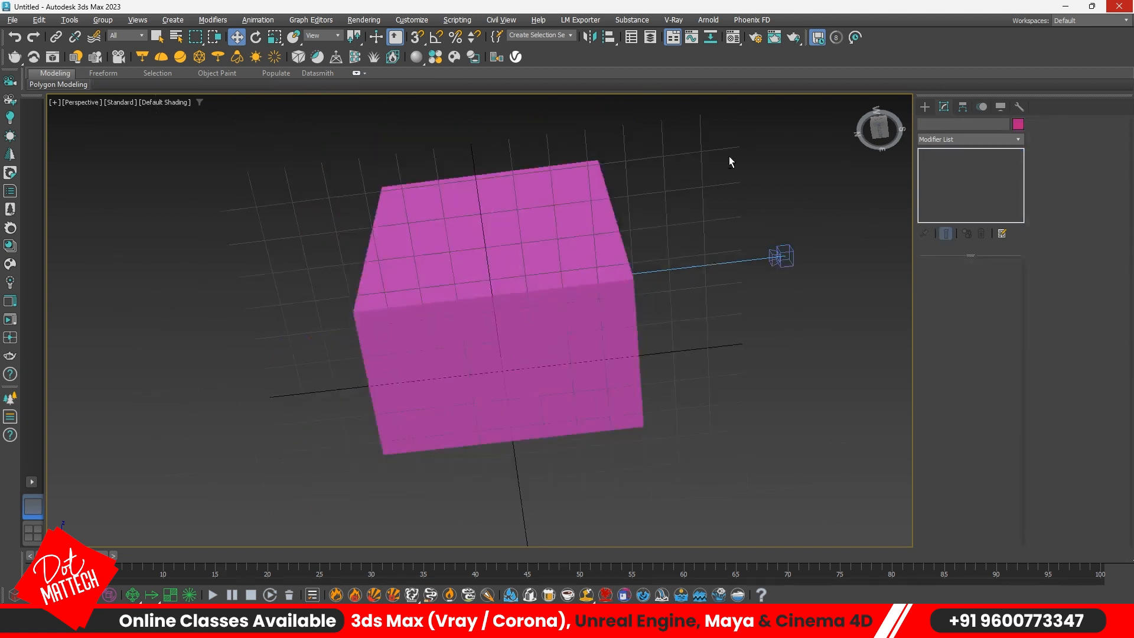
Detach the top polygon of the room box as a separate ceiling object
alt+middle_drag(629, 233, 650, 286)
click(443, 384)
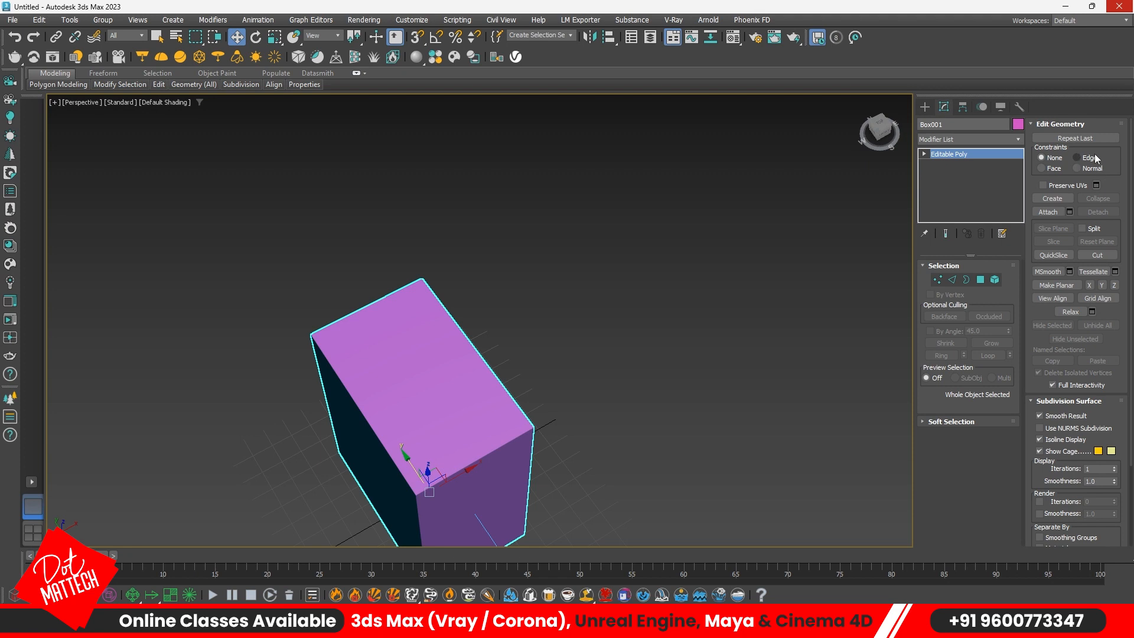
click(981, 280)
click(393, 424)
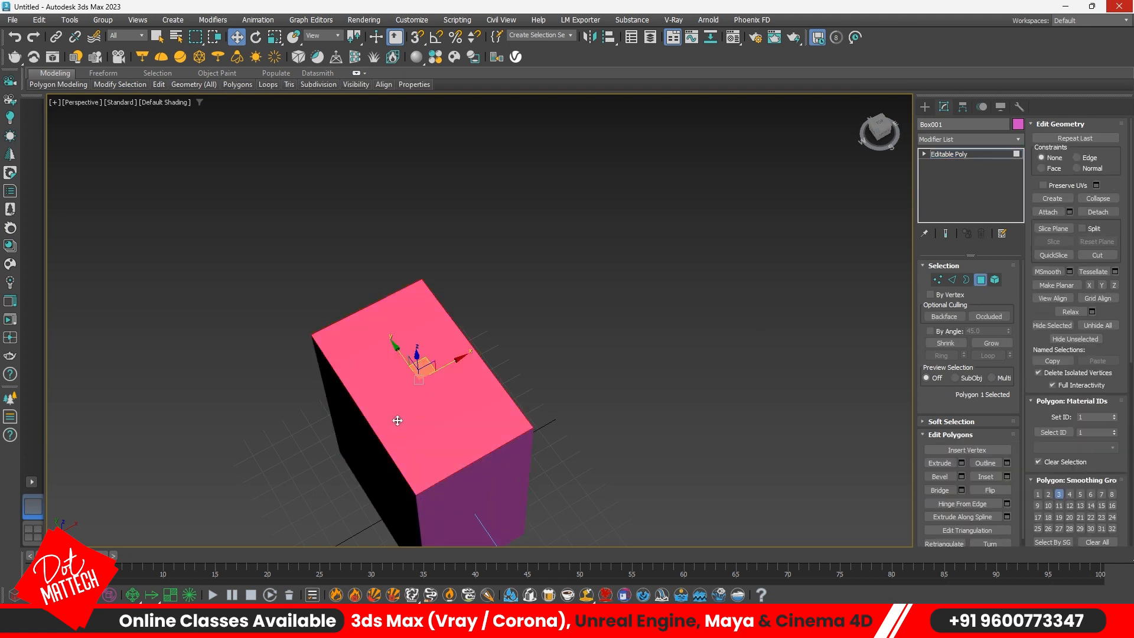
click(1098, 211)
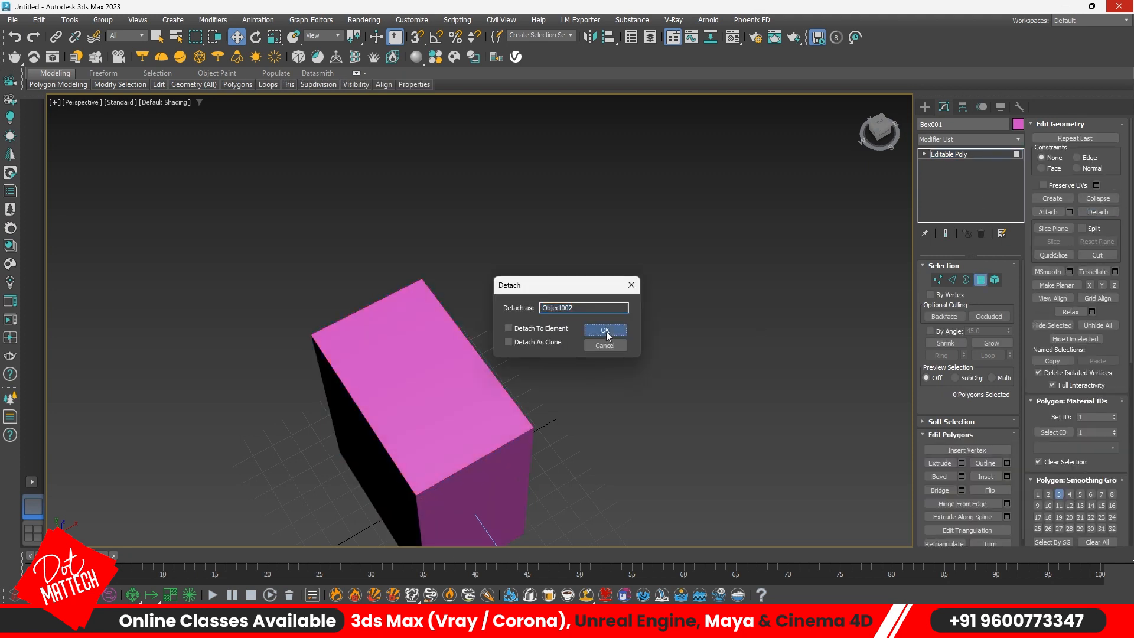
click(604, 329)
click(981, 280)
alt+middle_drag(481, 468, 545, 458)
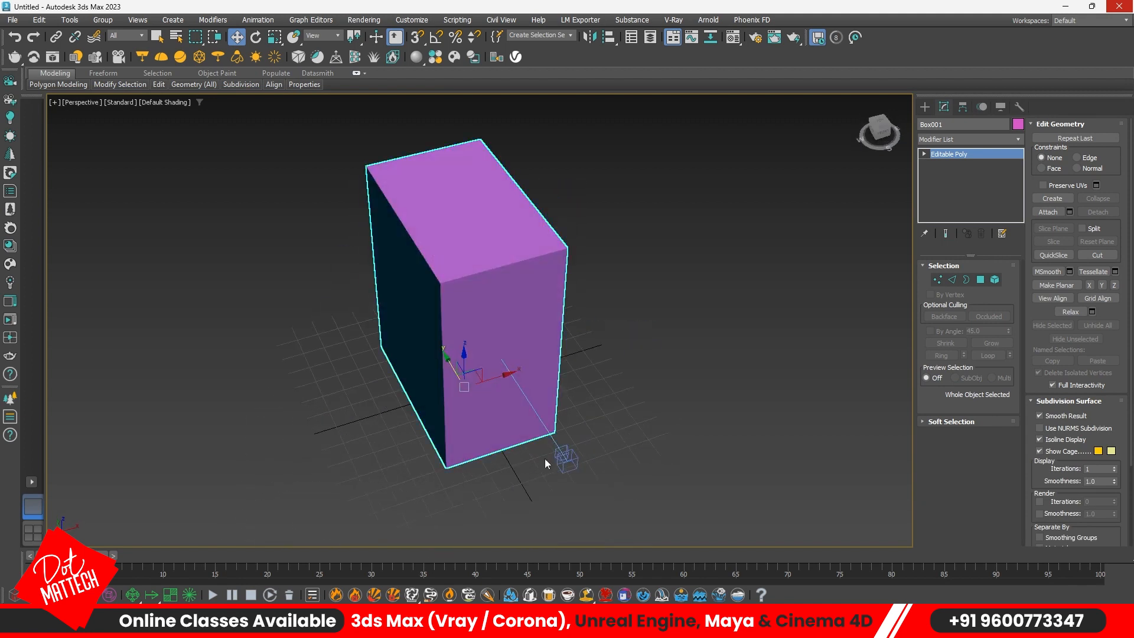
click(951, 280)
click(507, 265)
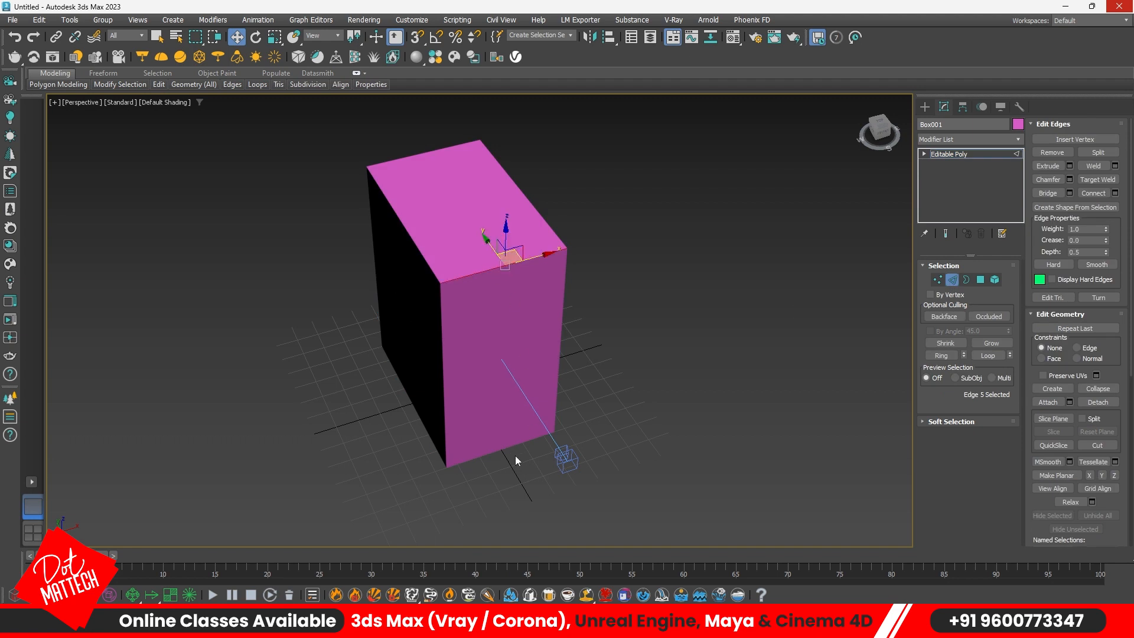
click(955, 280)
click(882, 189)
Draw a door-shaped box about 3'3.5" wide and 1'1.7" deep through the base of the room's near wall
click(925, 107)
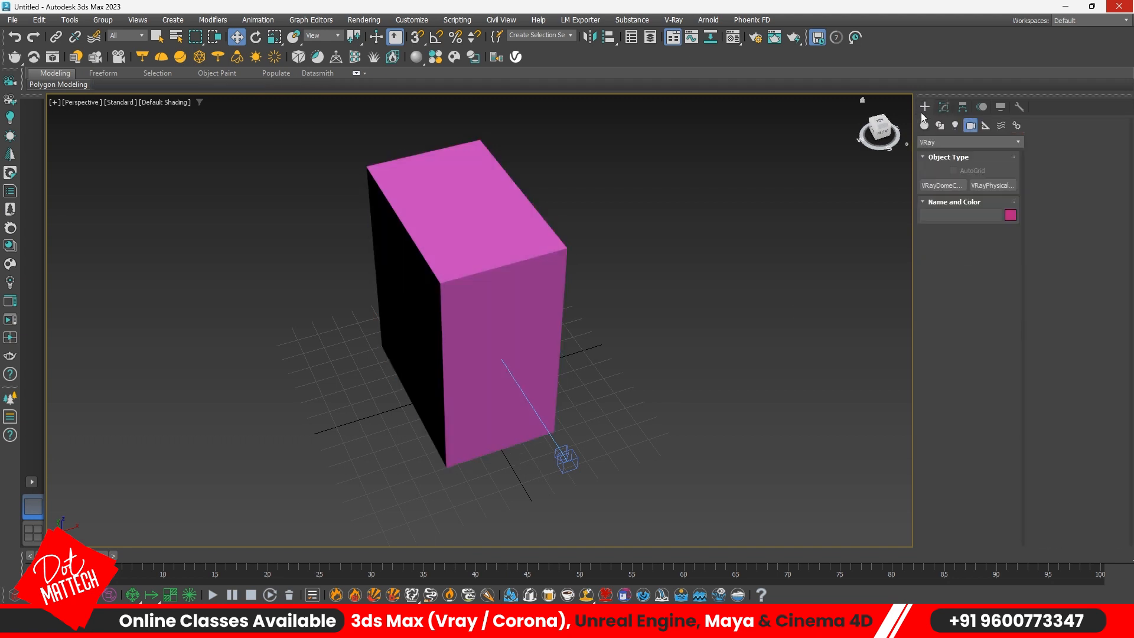
click(924, 125)
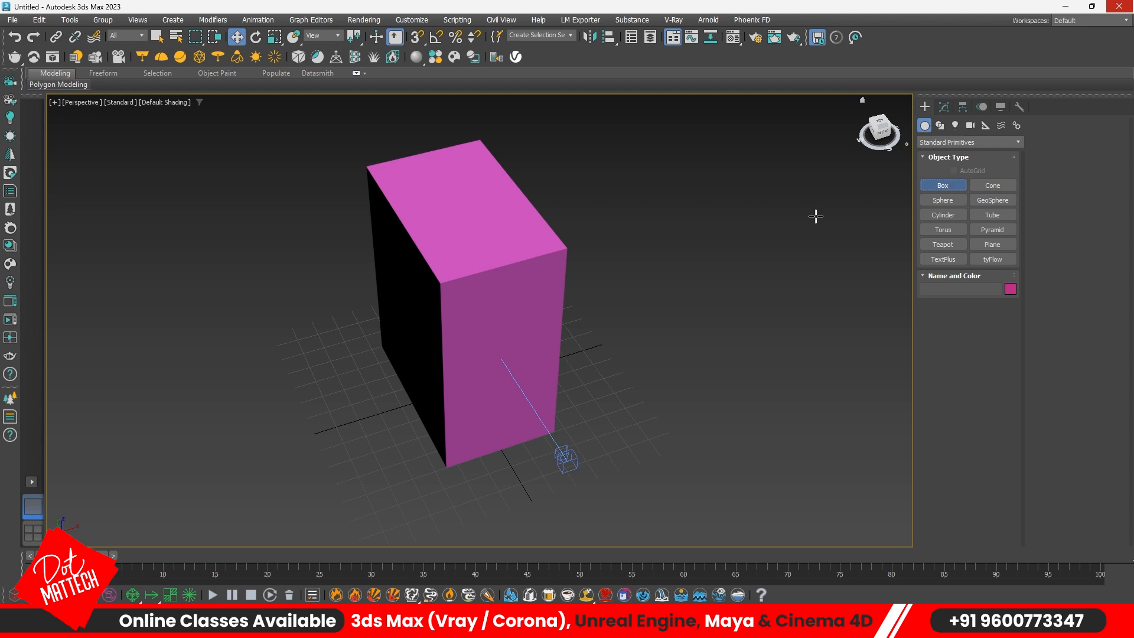
click(943, 185)
scroll(500, 437, up, 3)
drag(454, 481, 544, 421)
click(529, 198)
key(w)
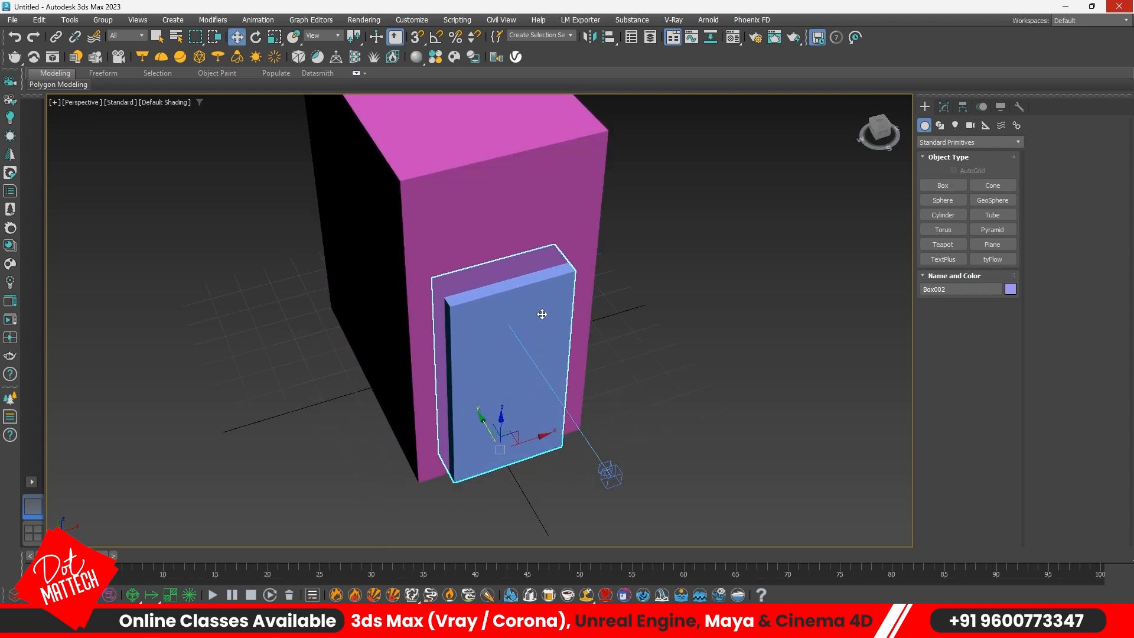
Set the door box's height to 7' and width to 2'6", and nudge it slightly along the near wall
click(943, 107)
drag(1004, 306, 1003, 302)
text(7')
key(Tab)
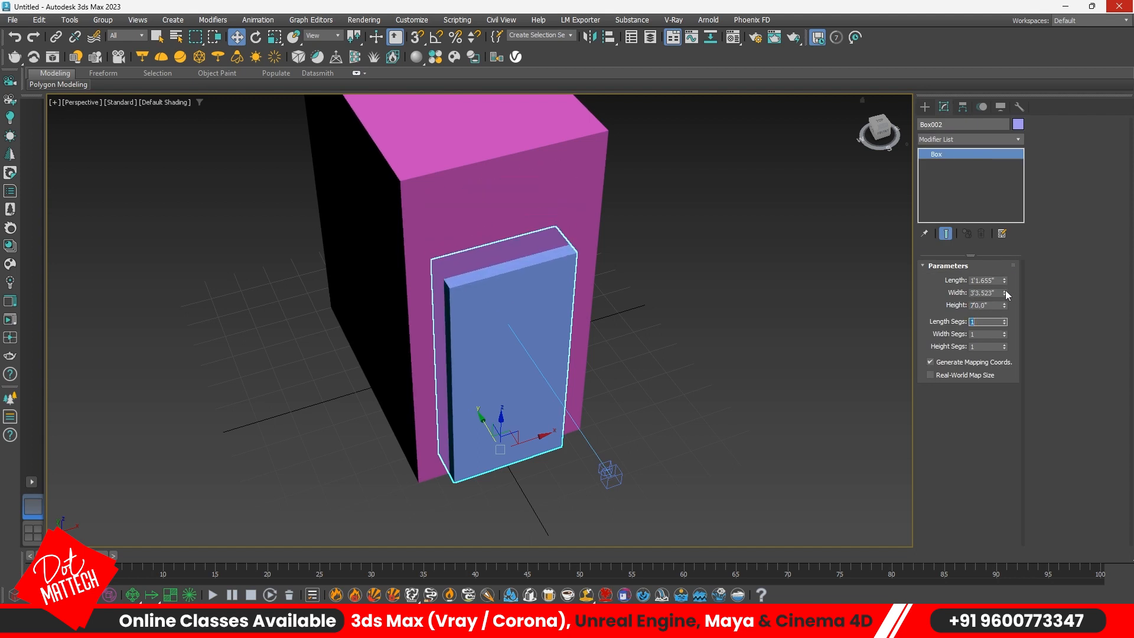
drag(1005, 293, 1004, 285)
double_click(977, 294)
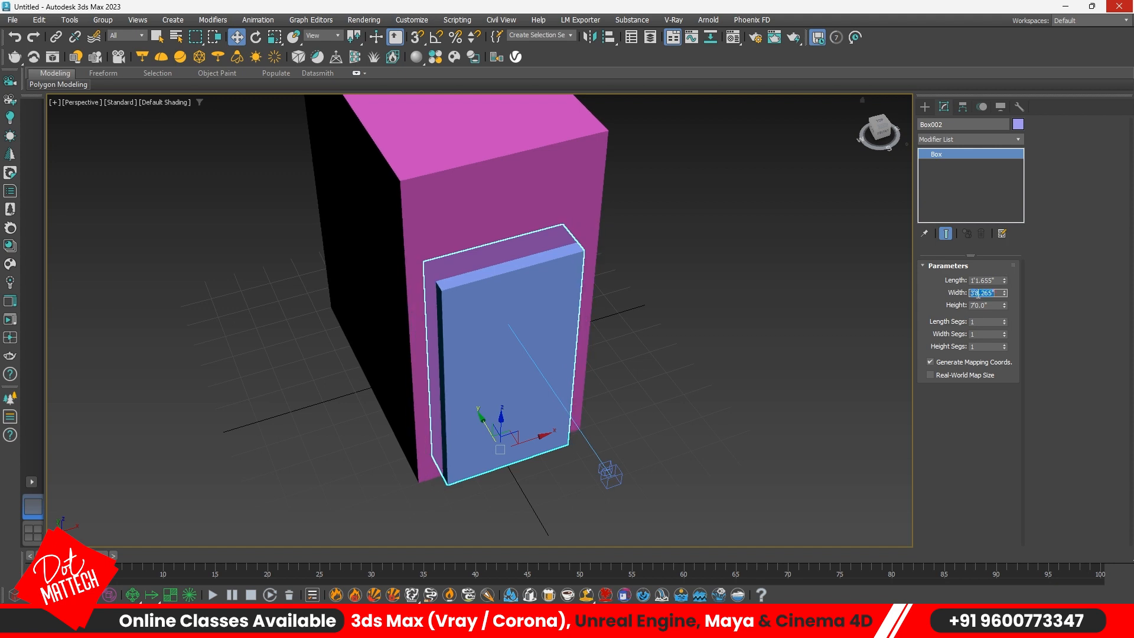
text(26)
key(Return)
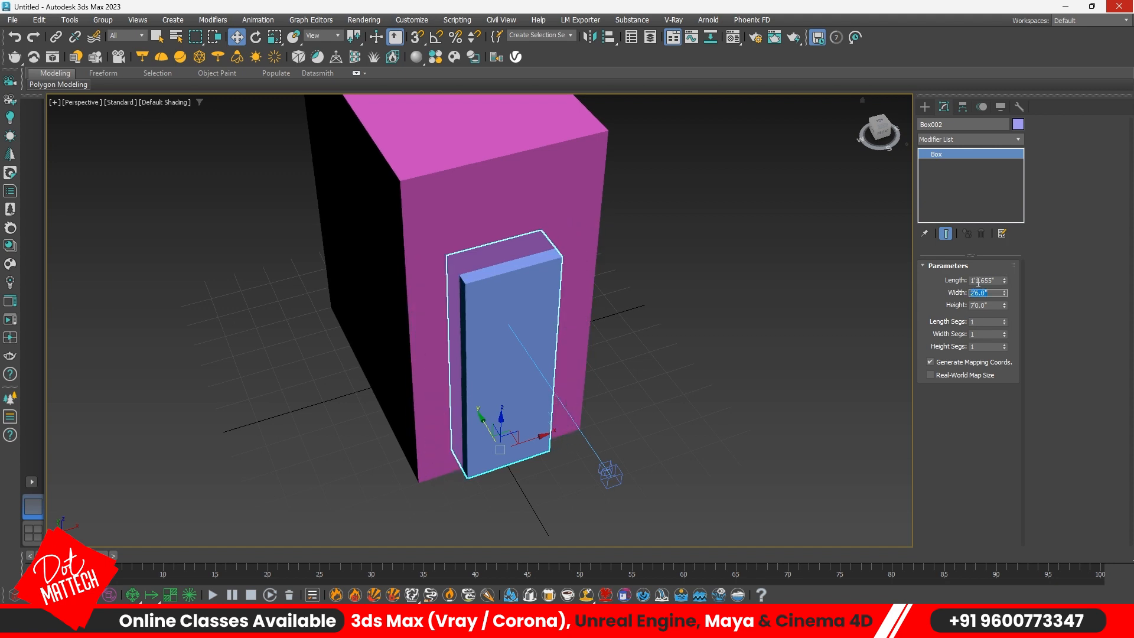
alt+middle_drag(633, 353, 562, 336)
drag(563, 462, 557, 461)
Imprint the door box's outline on the room box's near wall using ProBoolean subtraction with Imprint enabled
click(602, 183)
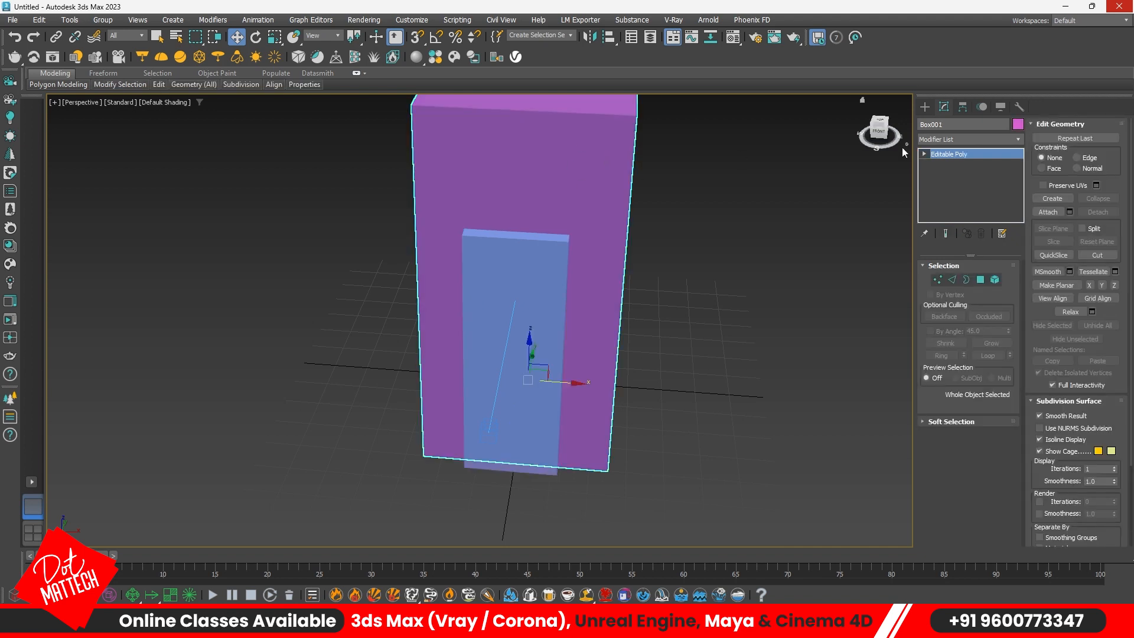
click(925, 106)
click(932, 142)
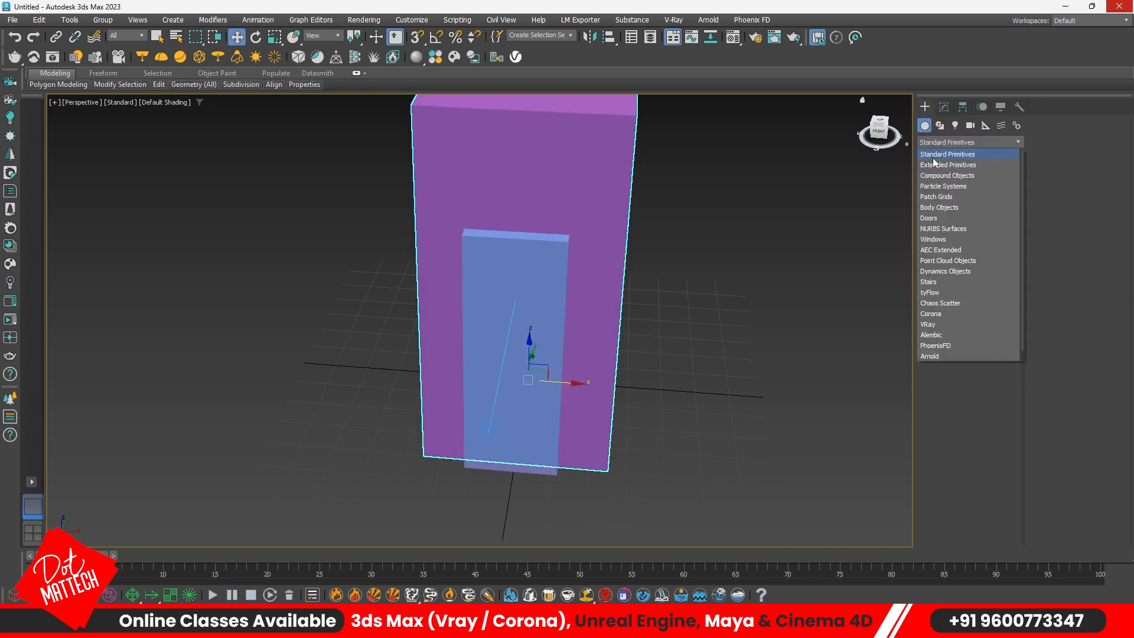
click(938, 175)
click(990, 243)
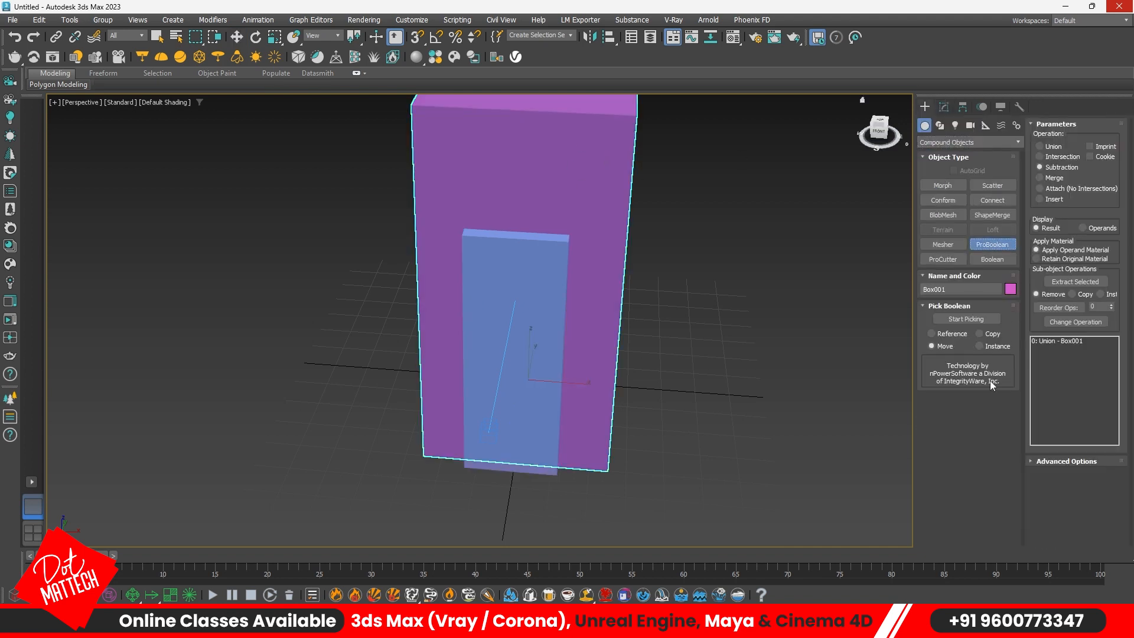
click(1107, 147)
click(948, 317)
click(510, 259)
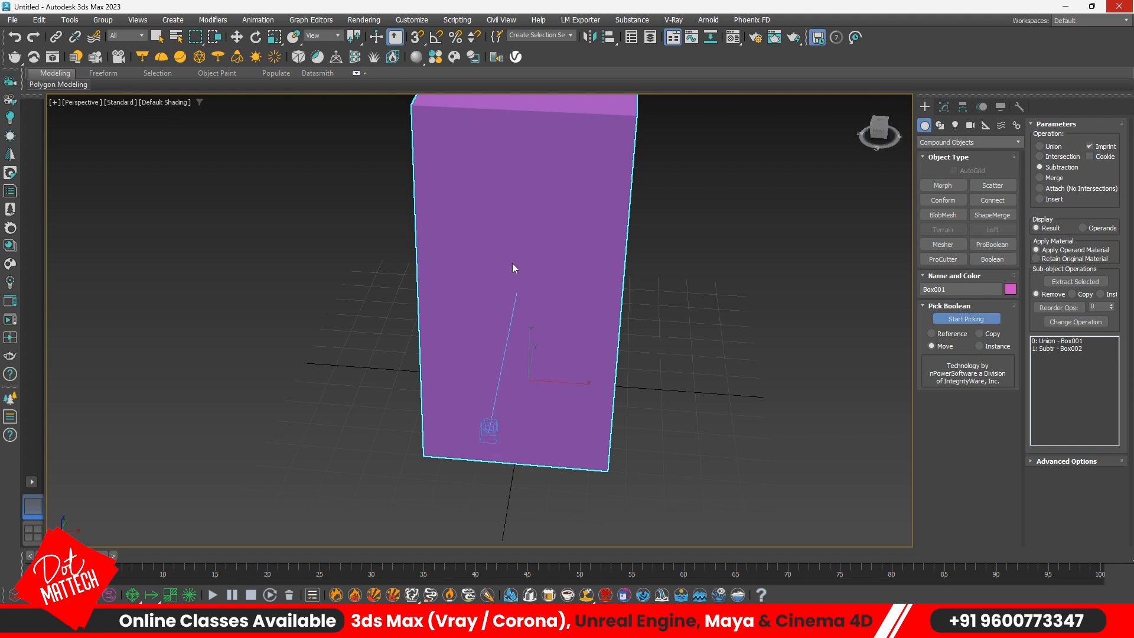
Turn on edged faces display and convert the imprinted room box to an Editable Poly
key(F4)
mouse_move(518, 239)
alt+middle_down()
mouse_move(485, 227)
mouse_move(462, 254)
mouse_move(431, 332)
mouse_move(385, 283)
alt+middle_up()
key(w)
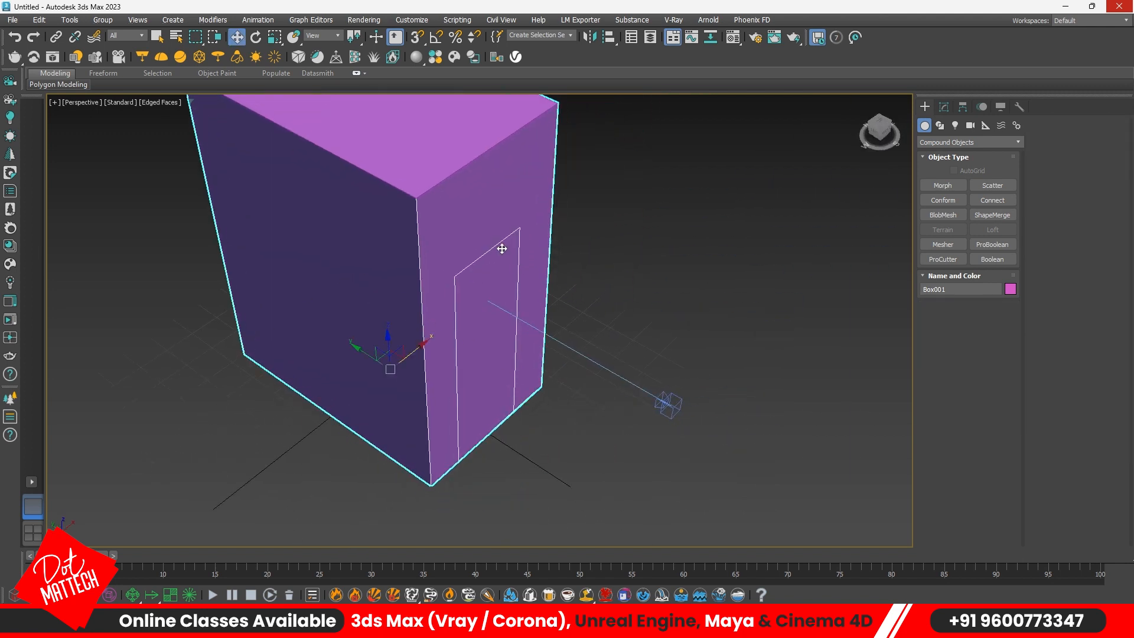
right_click(614, 245)
mouse_move(561, 403)
click(656, 412)
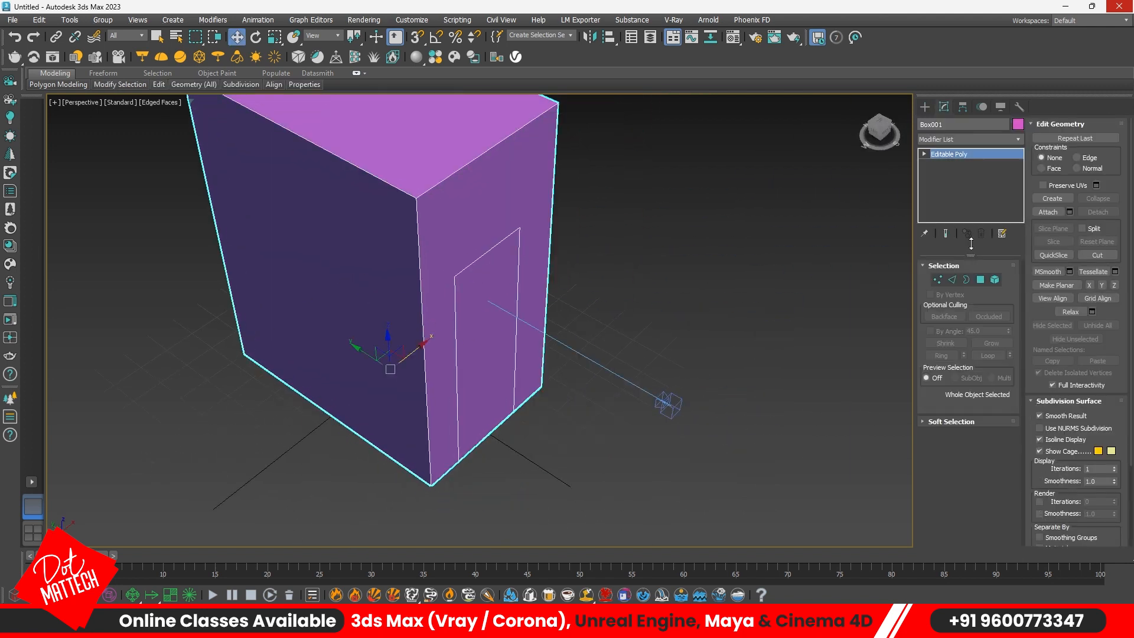
Extrude the door-shaped polygon slightly outward from the near wall and delete its front face to open the doorway
click(980, 279)
click(481, 334)
alt+middle_drag(481, 333, 477, 334)
scroll(477, 334, up, 3)
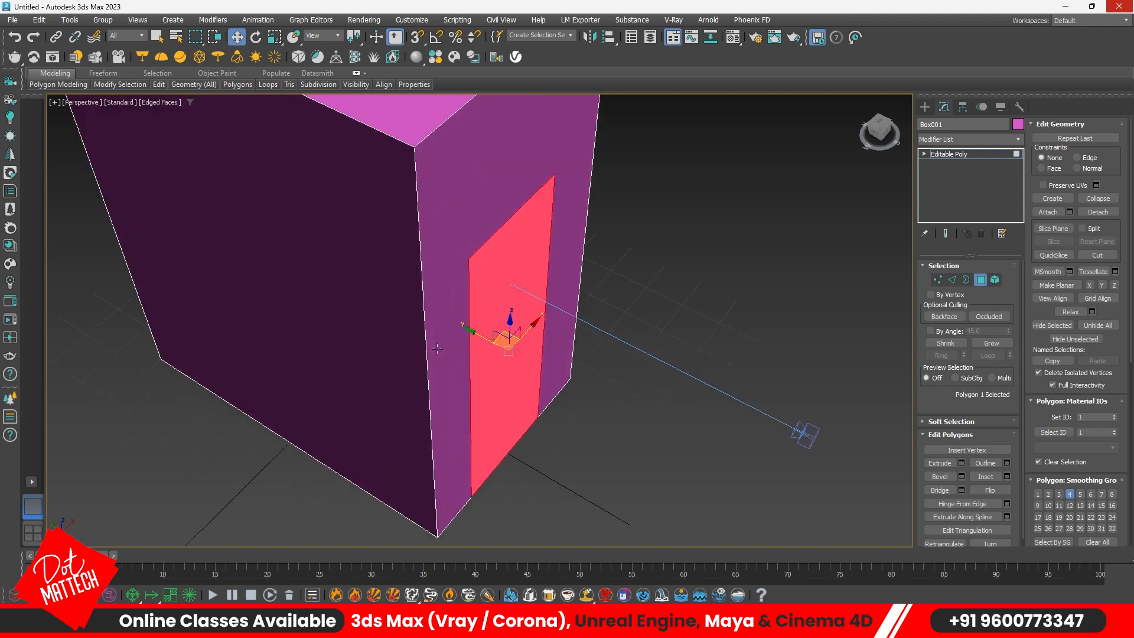
drag(477, 335, 489, 340)
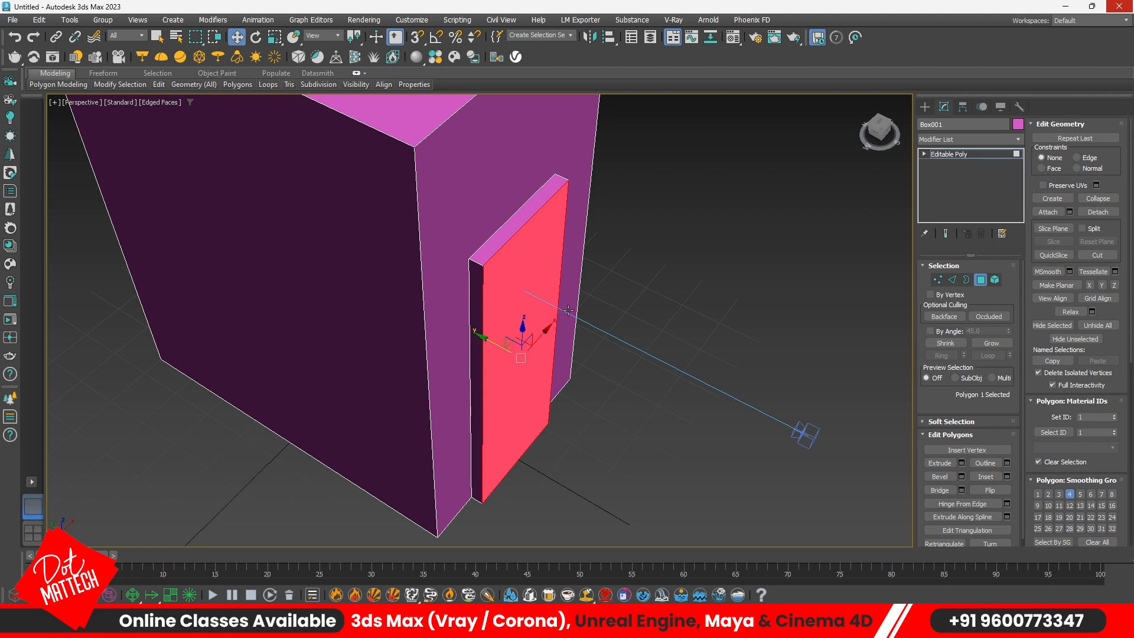
key(Delete)
click(981, 281)
click(605, 262)
alt+middle_drag(605, 257, 404, 210)
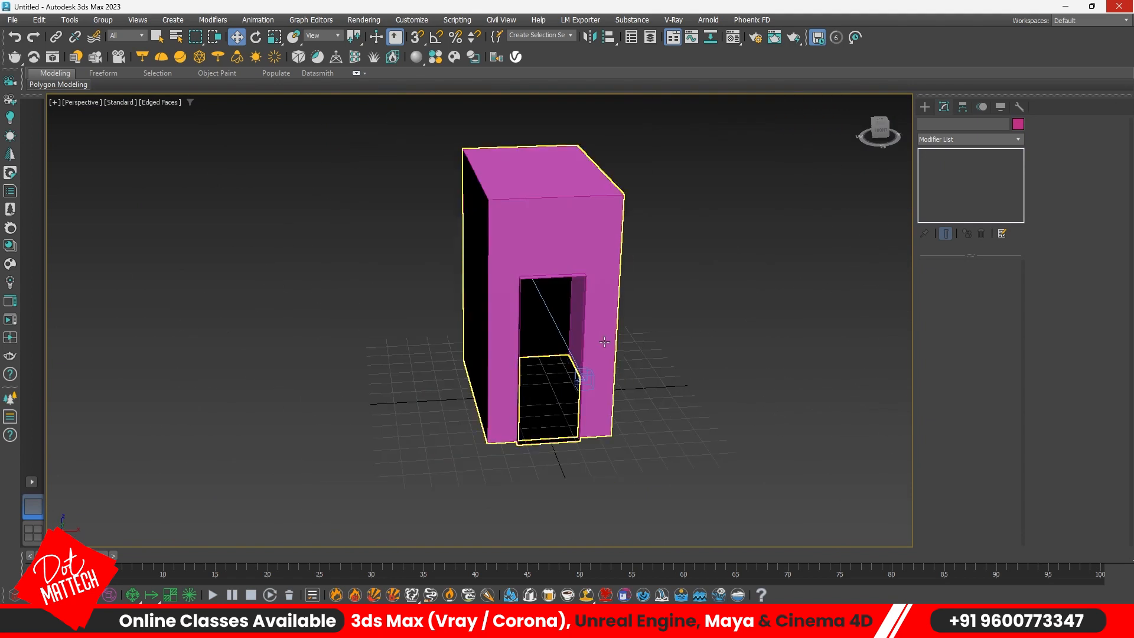
Select all objects and change their object color to grey
key(ctrl+a)
click(1020, 125)
click(794, 421)
click(962, 536)
click(699, 379)
Examine the bathroom reference image for the skirting, back-wall niche, side window and striped tile column
mouse_move(589, 284)
alt+middle_down()
mouse_move(587, 212)
mouse_move(620, 232)
mouse_move(594, 271)
alt+middle_up()
scroll(561, 298, up, 3)
scroll(693, 316, up, 2)
scroll(693, 316, down, 4)
alt+middle_drag(693, 316, 630, 258)
scroll(589, 275, up, 3)
scroll(588, 276, down, 3)
key(alt+Tab)
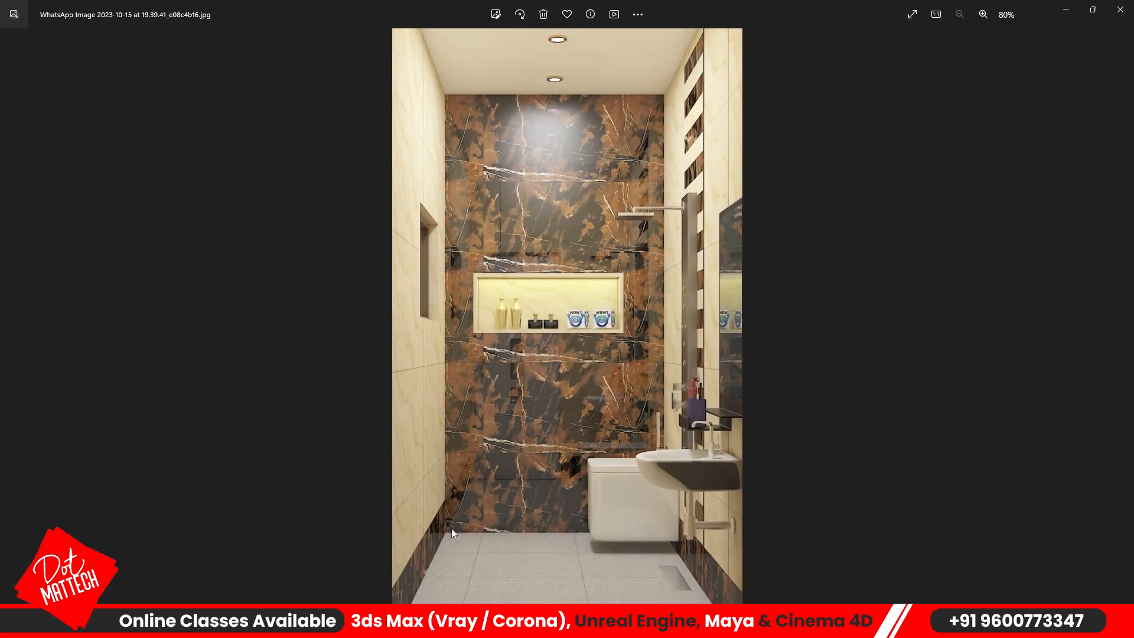
scroll(462, 529, up, 3)
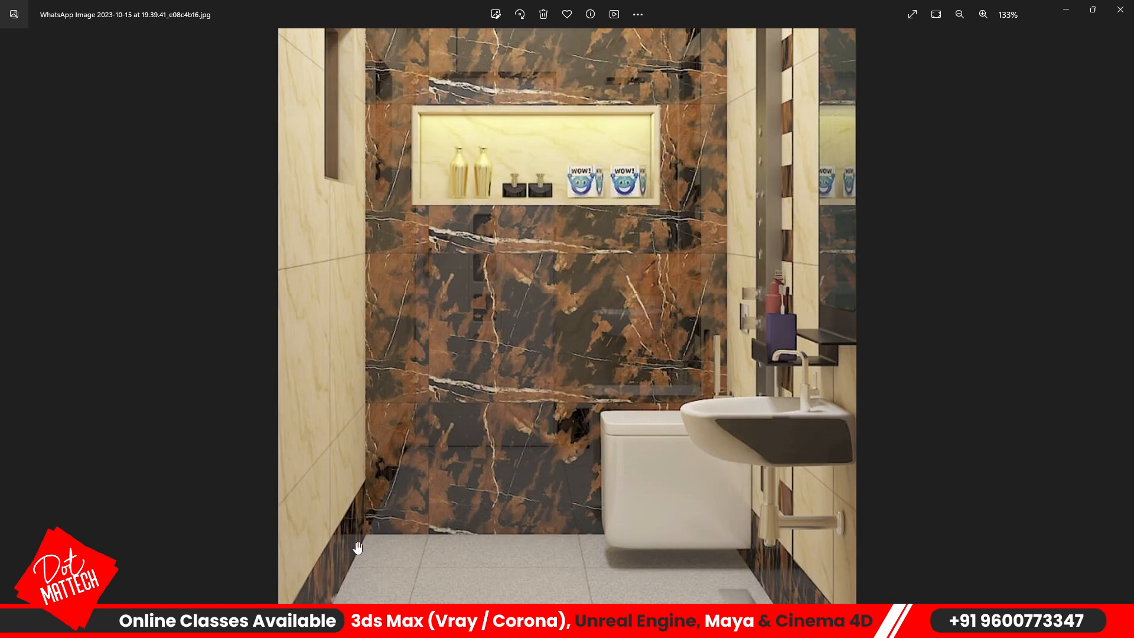
scroll(342, 235, up, 2)
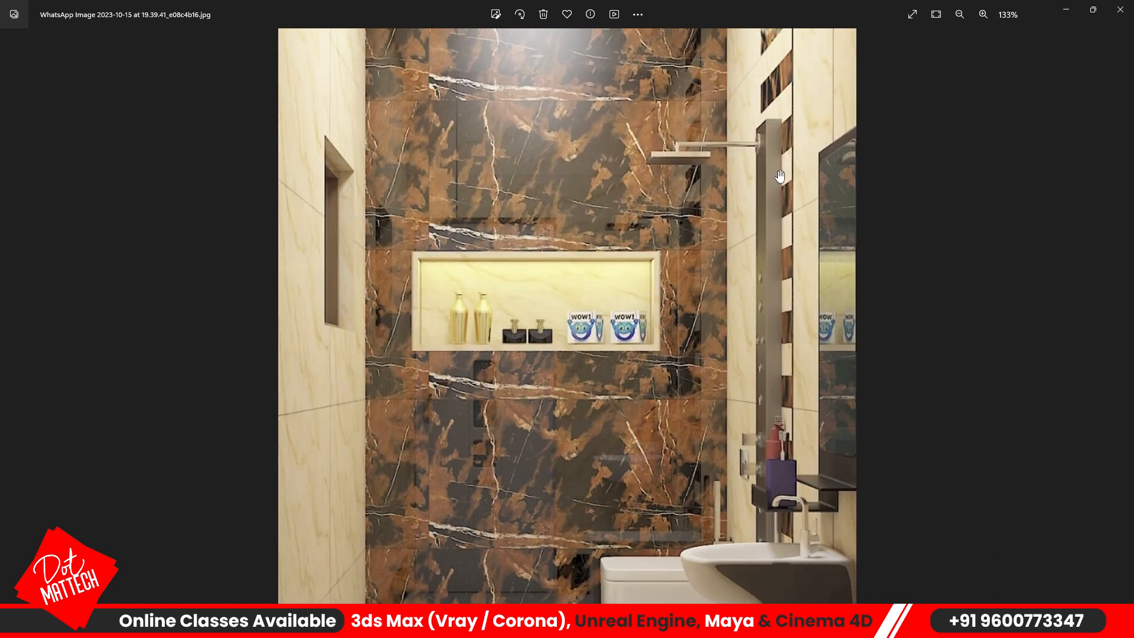
scroll(448, 527, down, 3)
scroll(447, 527, up, 5)
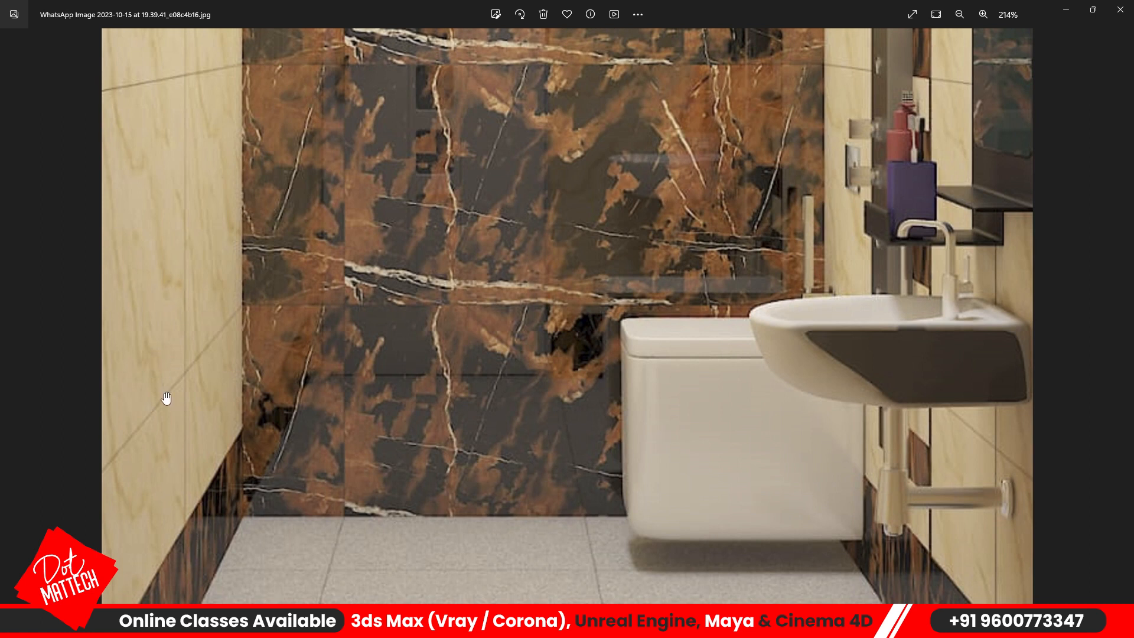
scroll(342, 285, down, 5)
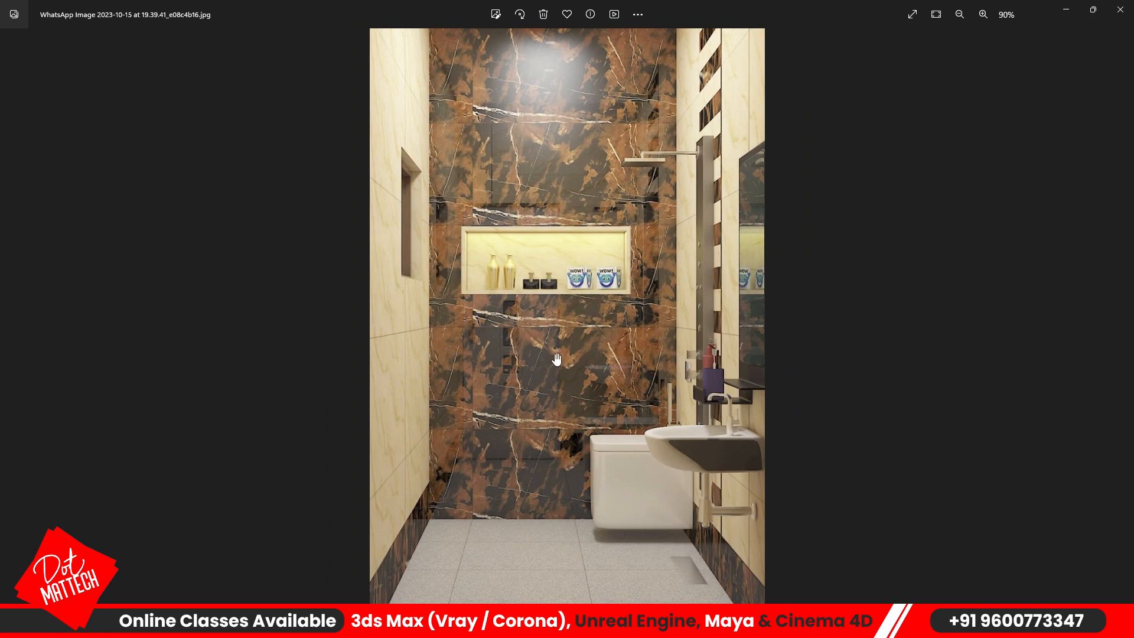
key(alt+Tab)
Connect the room box's vertical wall edges with a horizontal edge line and lower it near the floor to form the skirting
middle_drag(798, 376, 731, 347)
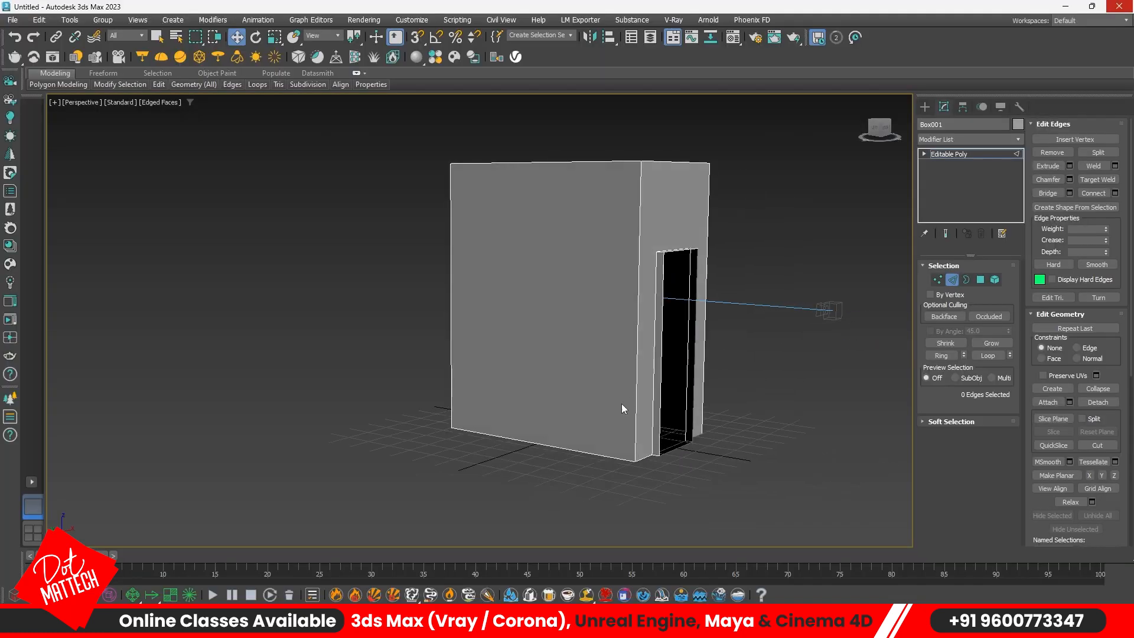
scroll(623, 408, up, 4)
click(689, 484)
ctrl+click(655, 506)
ctrl+click(283, 424)
alt+middle_drag(555, 455, 587, 436)
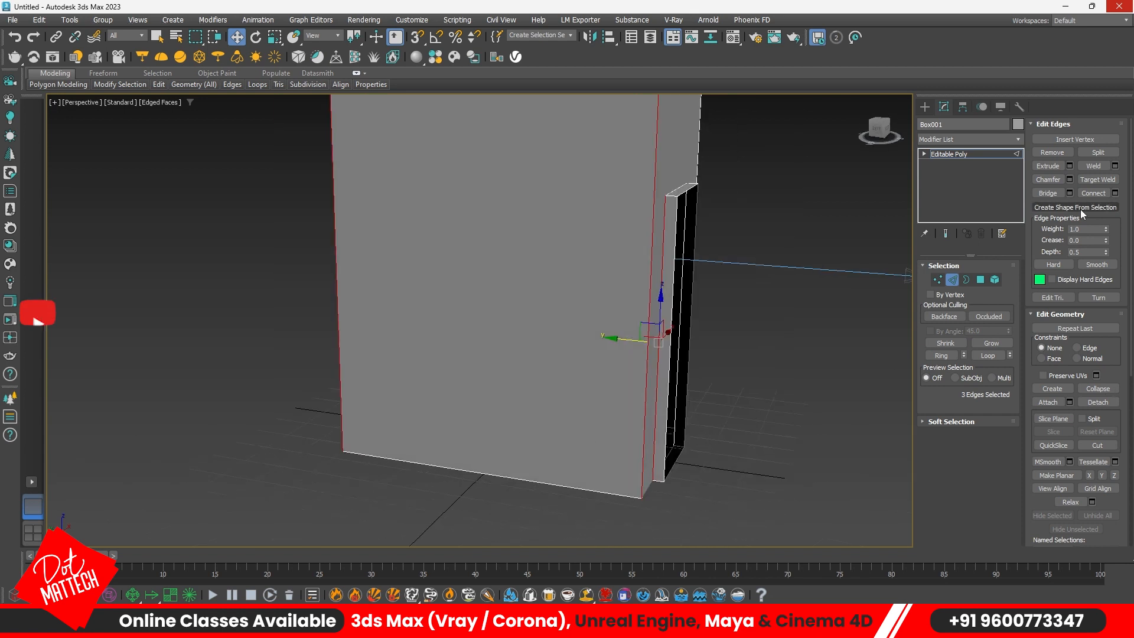
key(1)
alt+middle_drag(708, 355, 604, 303)
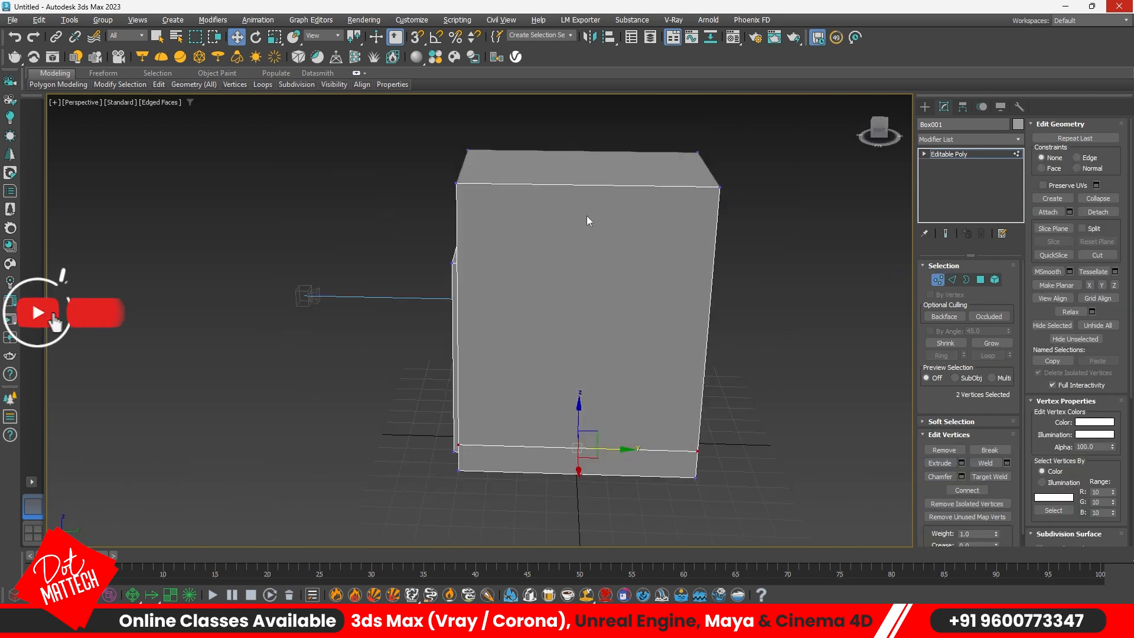
Connect the long wall's top edge and skirting edge with two vertical segments
click(951, 279)
click(610, 186)
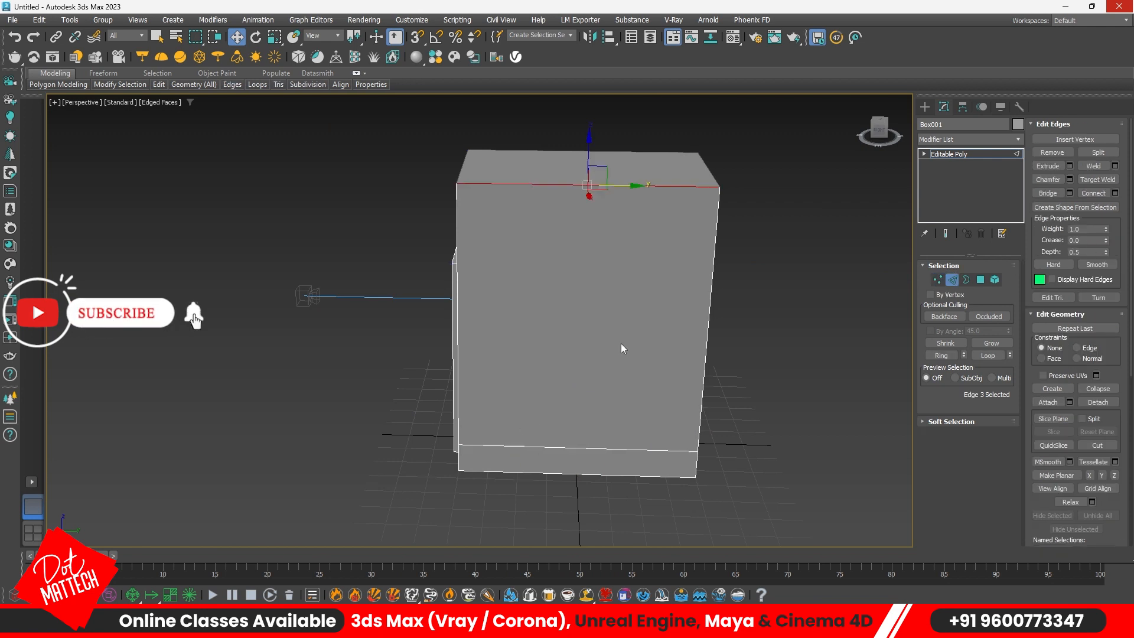
ctrl+click(608, 447)
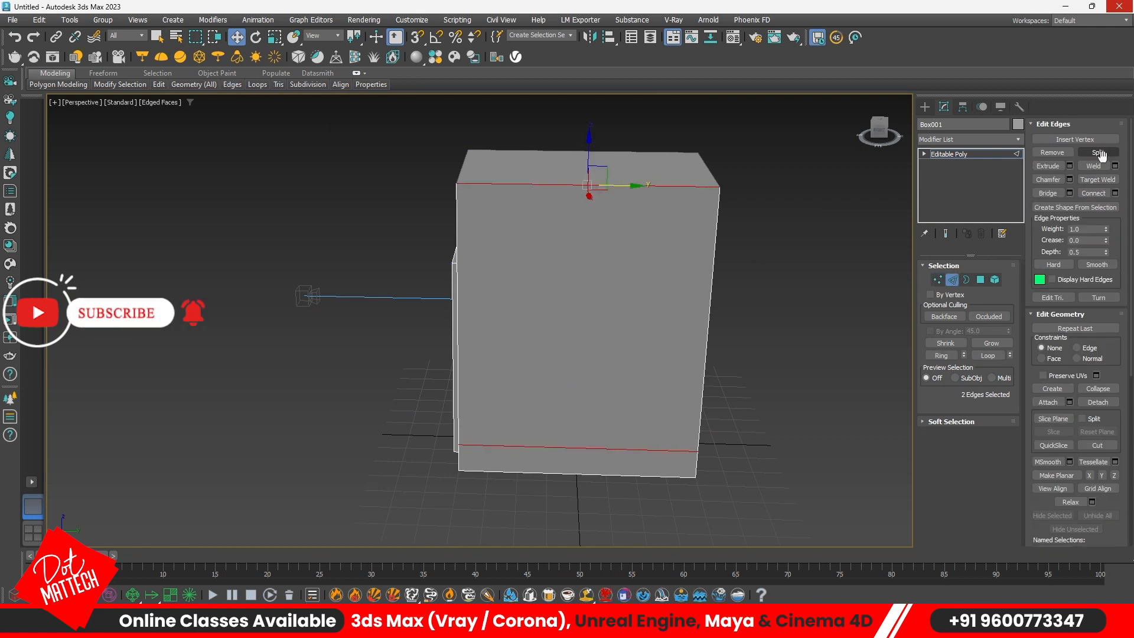
click(1115, 193)
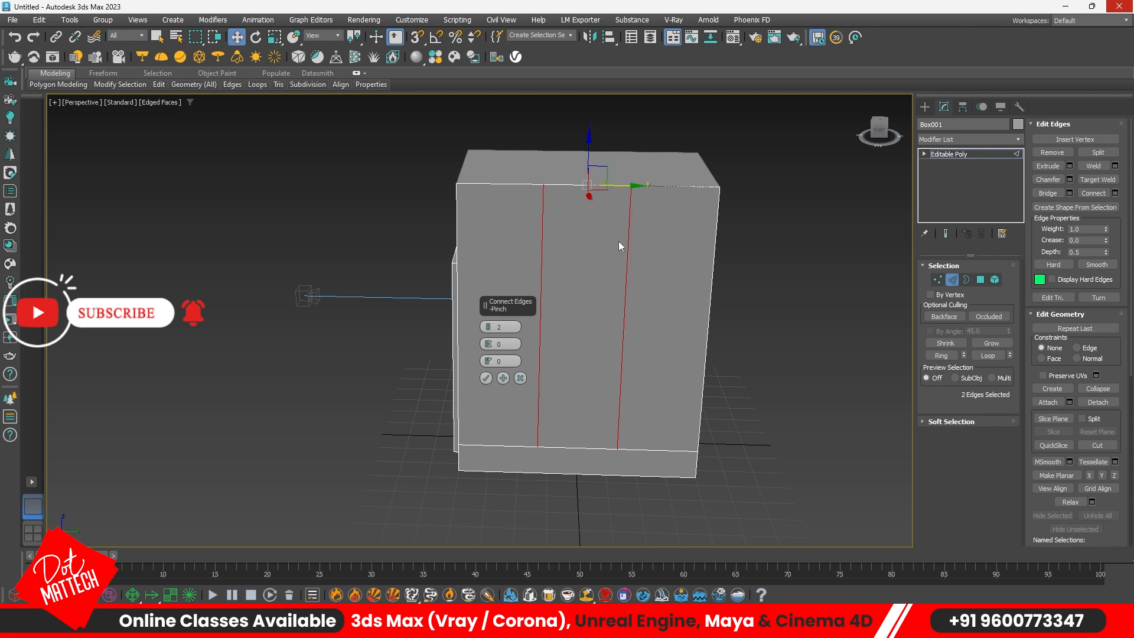
click(486, 380)
alt+middle_drag(570, 350, 589, 336)
Check the shower wall reference image and connect the two vertical edges with 18 segments to form the horizontal stripes
key(alt+Tab)
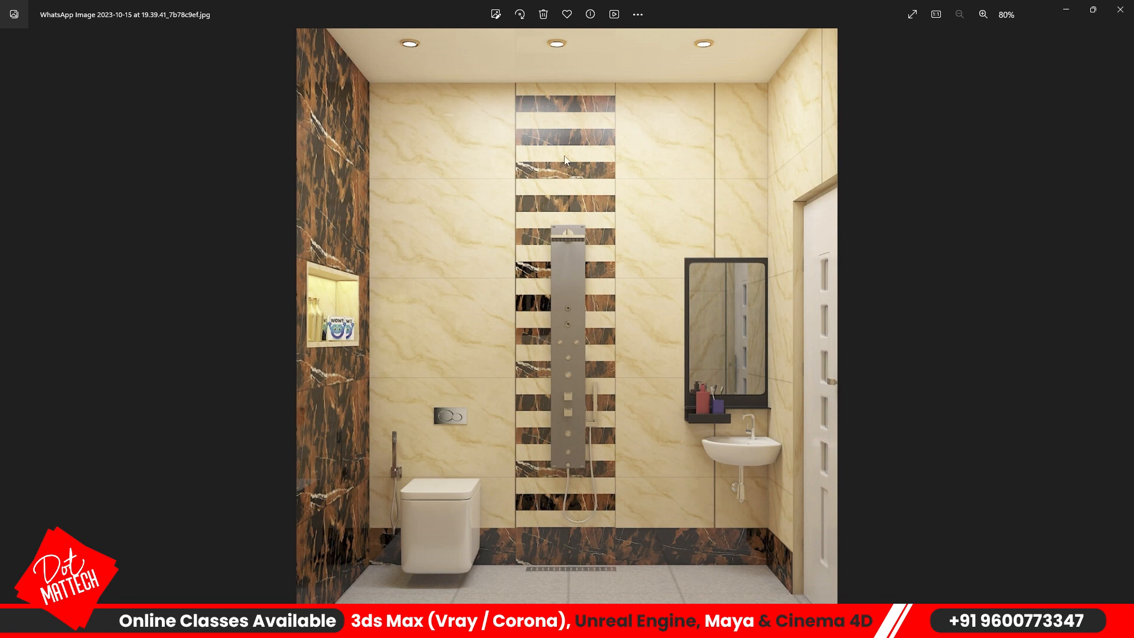
key(alt+Tab)
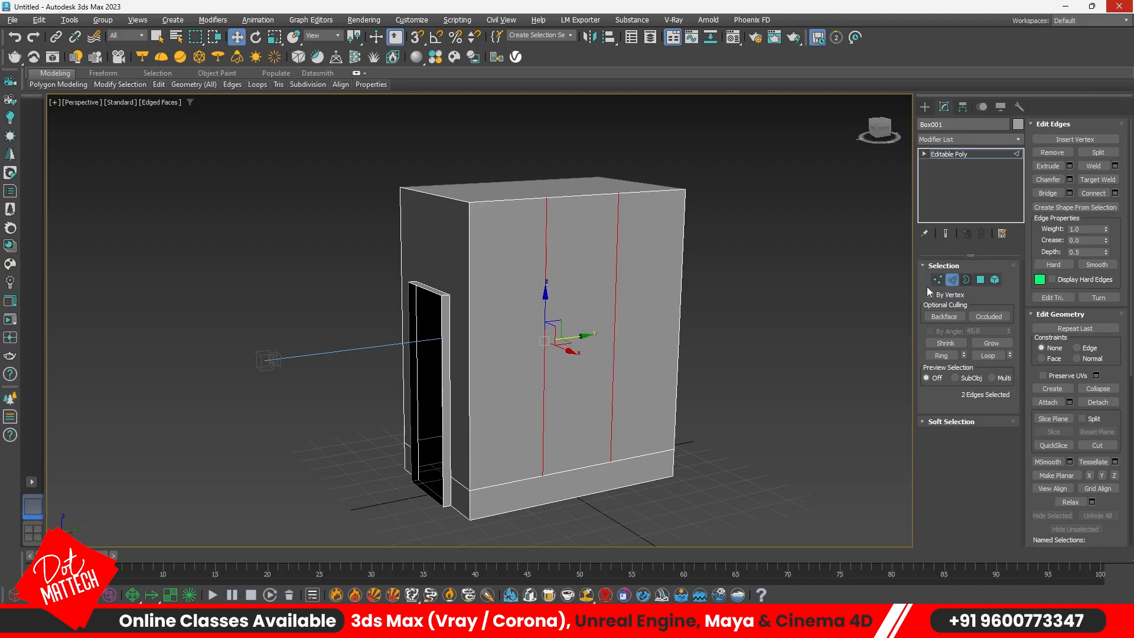
click(1114, 193)
drag(487, 326, 488, 288)
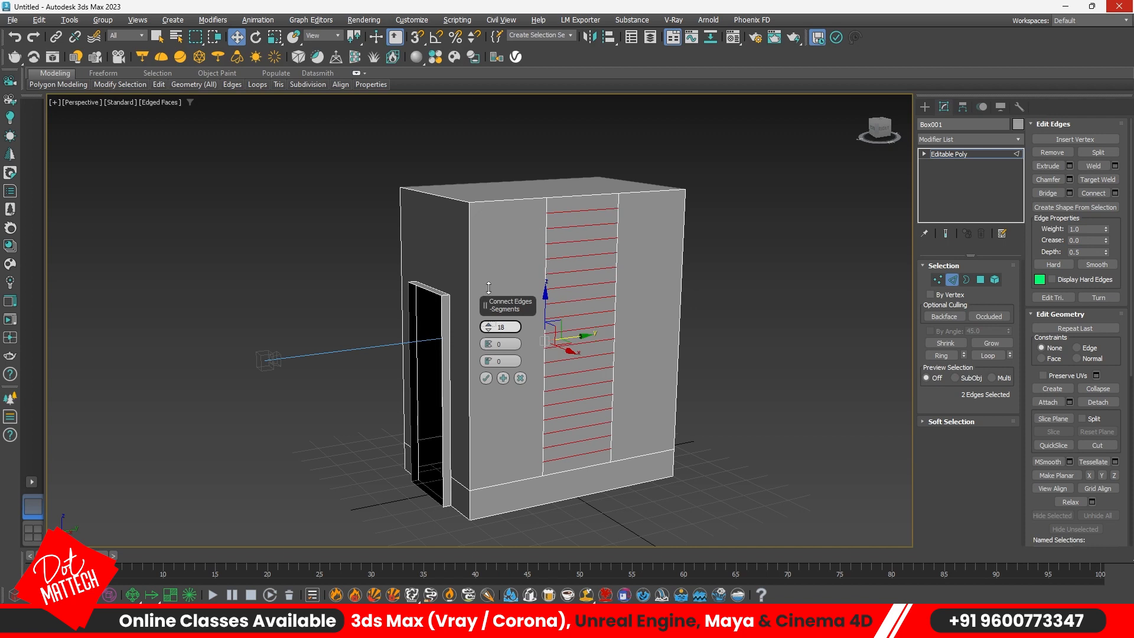
click(485, 378)
key(2)
click(673, 261)
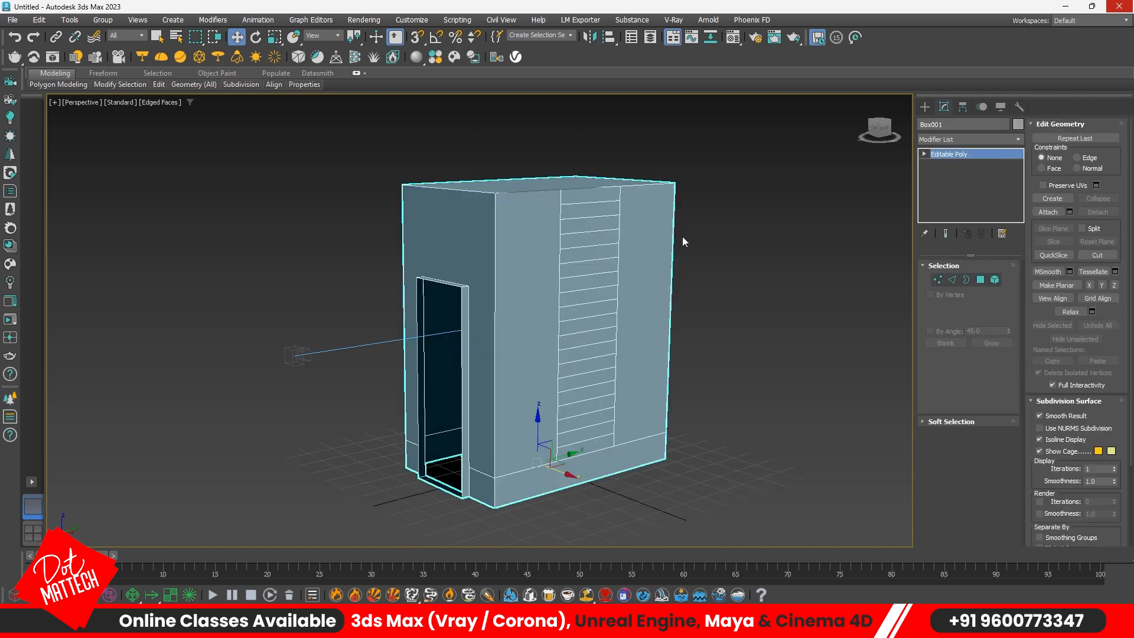
Select all polygons of the room box and set their material ID to 1
key(3)
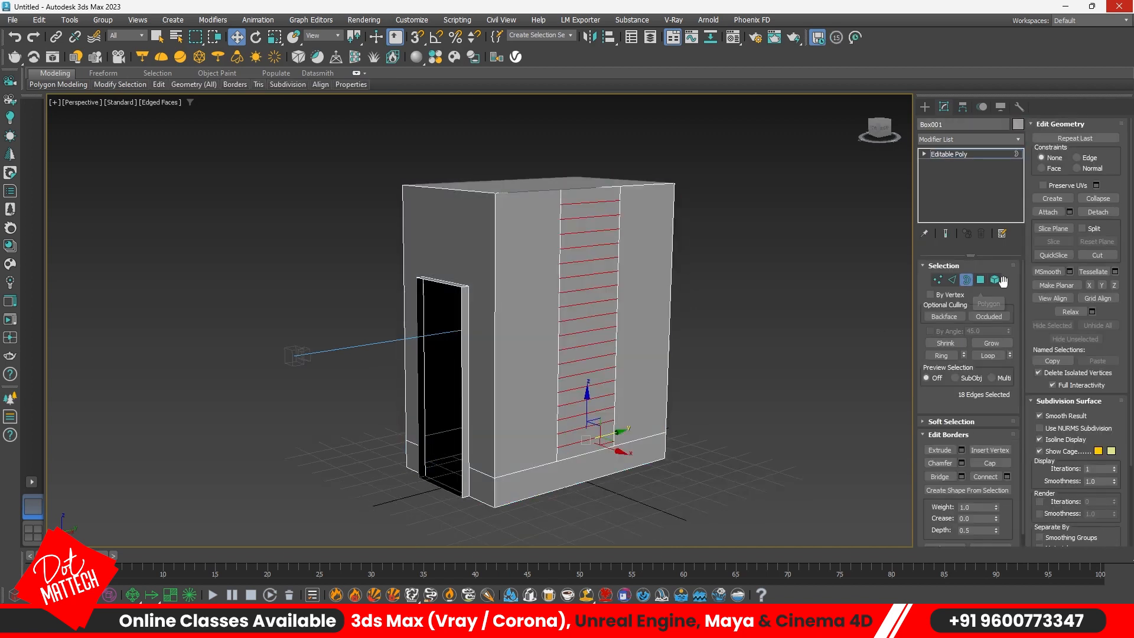
click(980, 279)
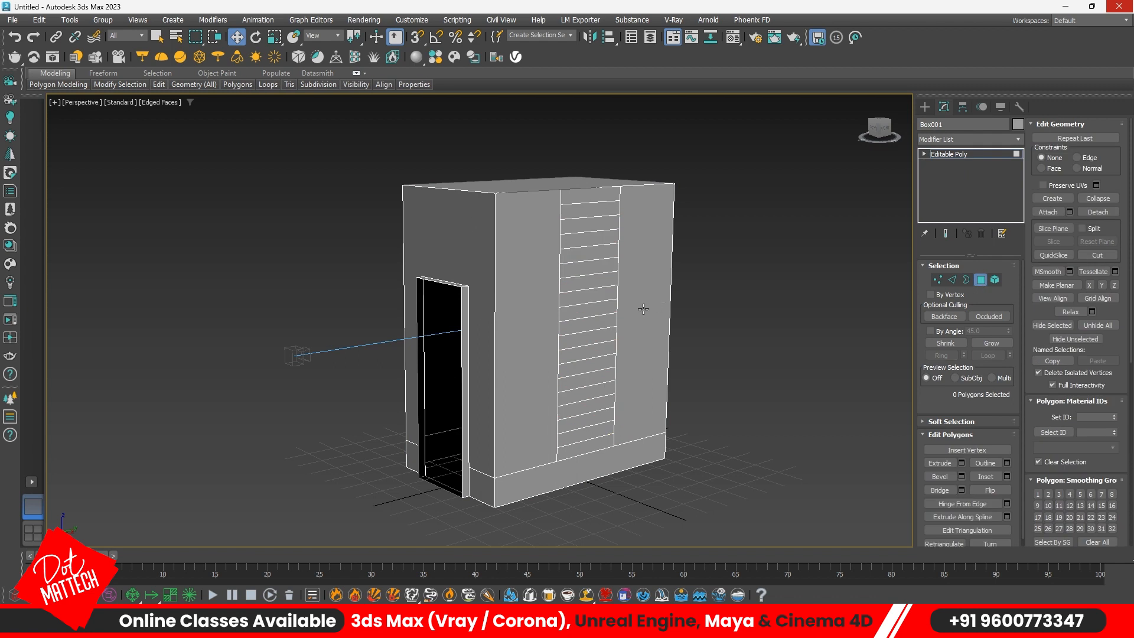
key(ctrl+a)
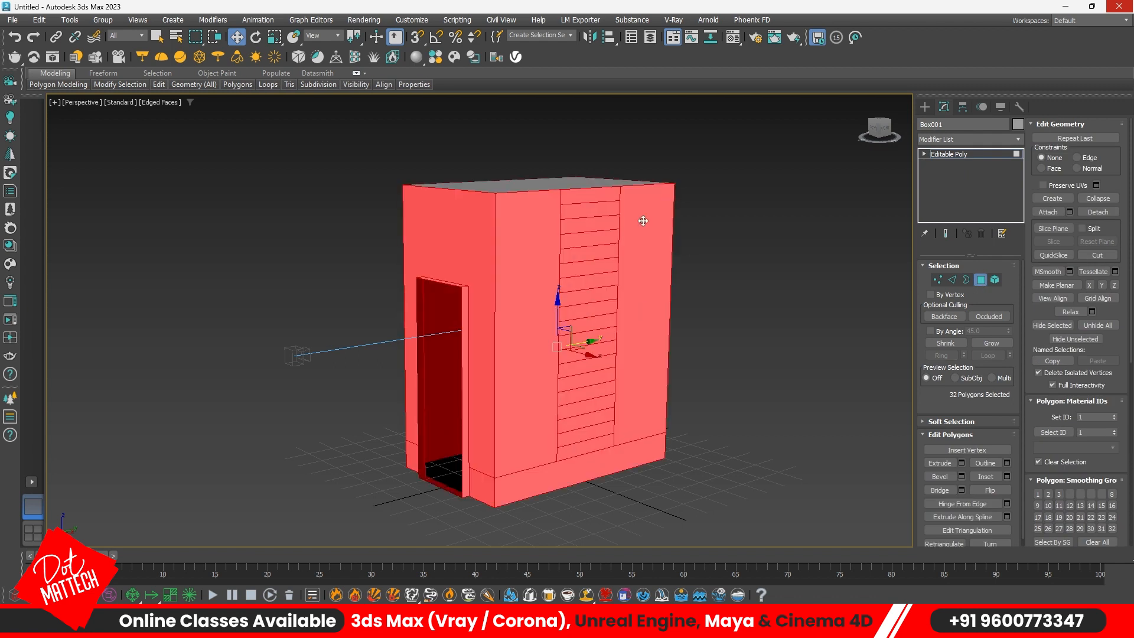
click(1094, 418)
click(702, 385)
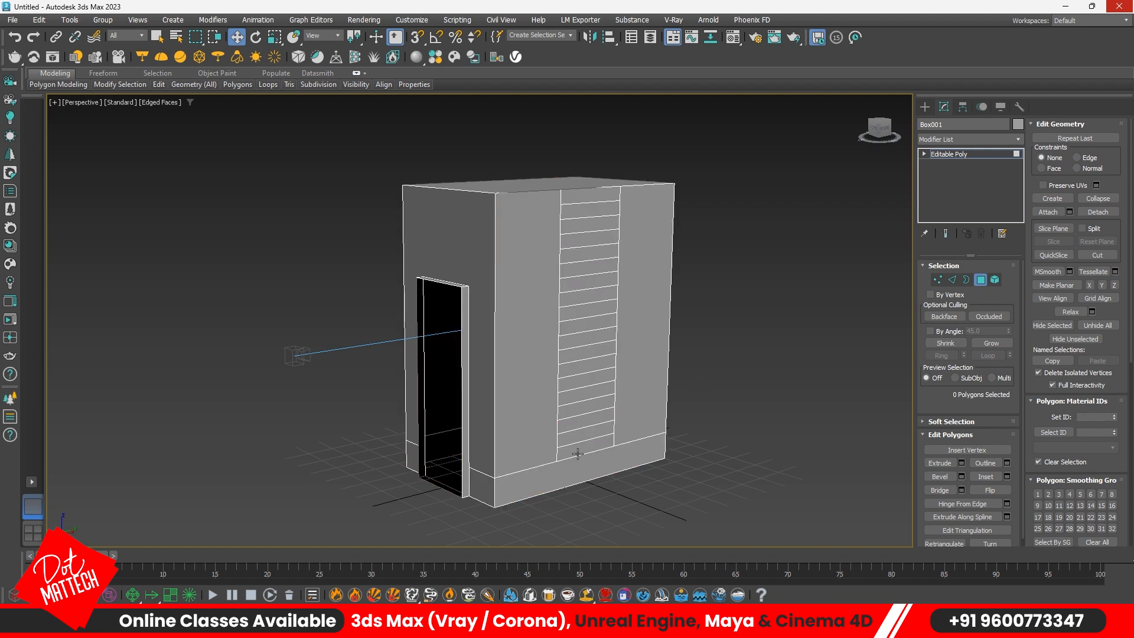
Select the skirting polygons and every second stripe polygon on the shower wall, and set their material ID to 2
key(alt+Tab)
key(alt+Tab)
click(573, 474)
ctrl+click(466, 482)
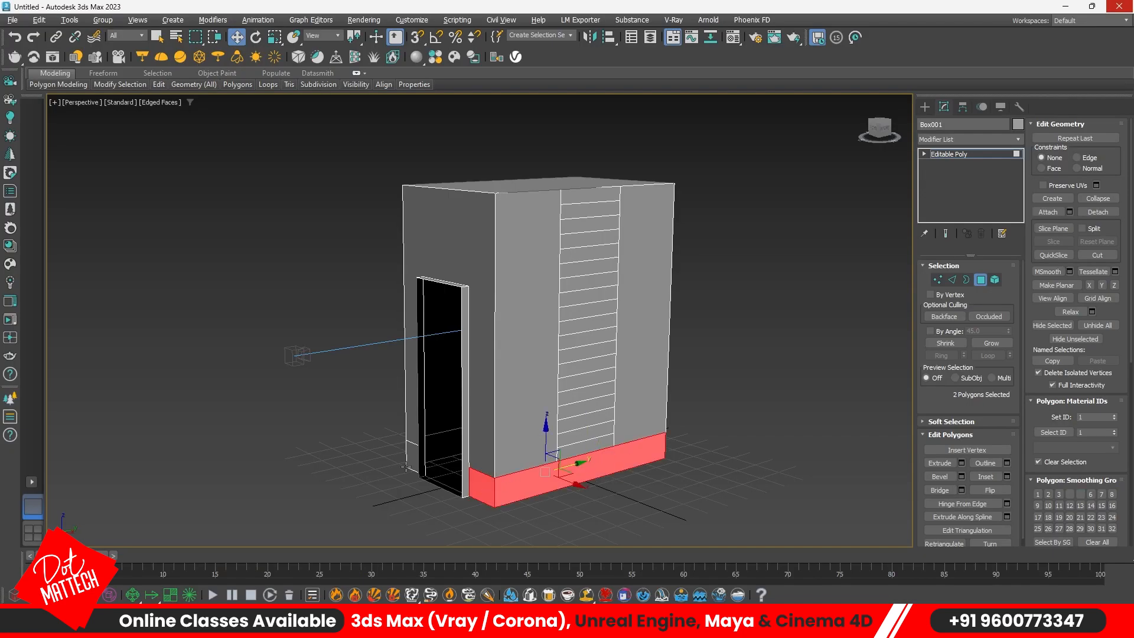
alt+middle_drag(417, 460, 515, 452)
ctrl+click(475, 481)
ctrl+click(430, 480)
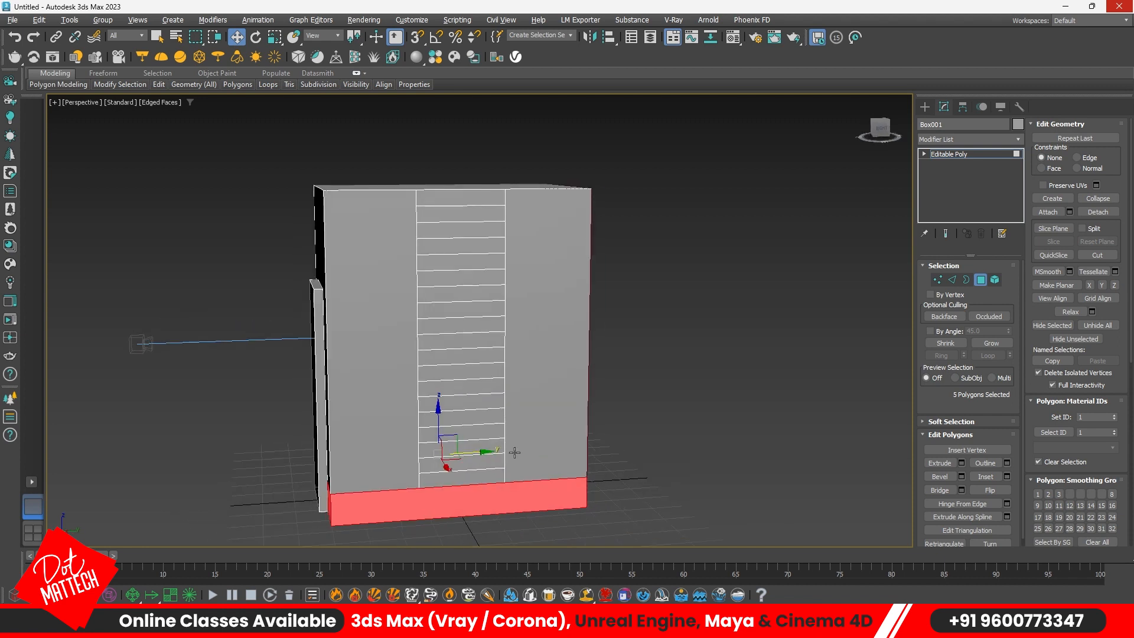
ctrl+click(457, 464)
key(q)
ctrl+click(451, 428)
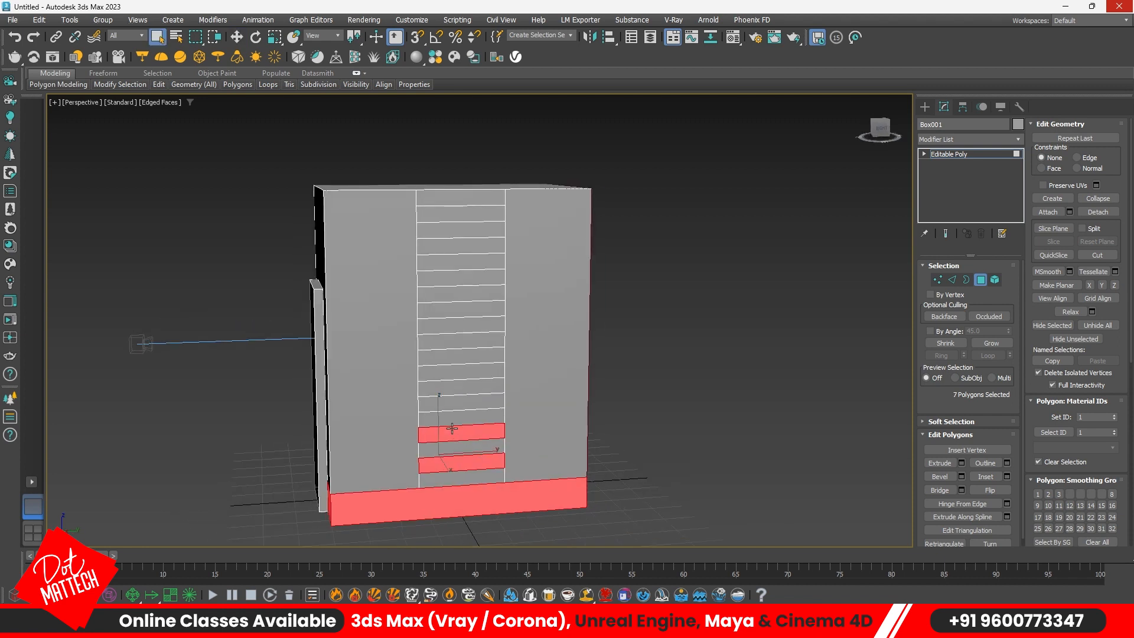
ctrl+click(454, 403)
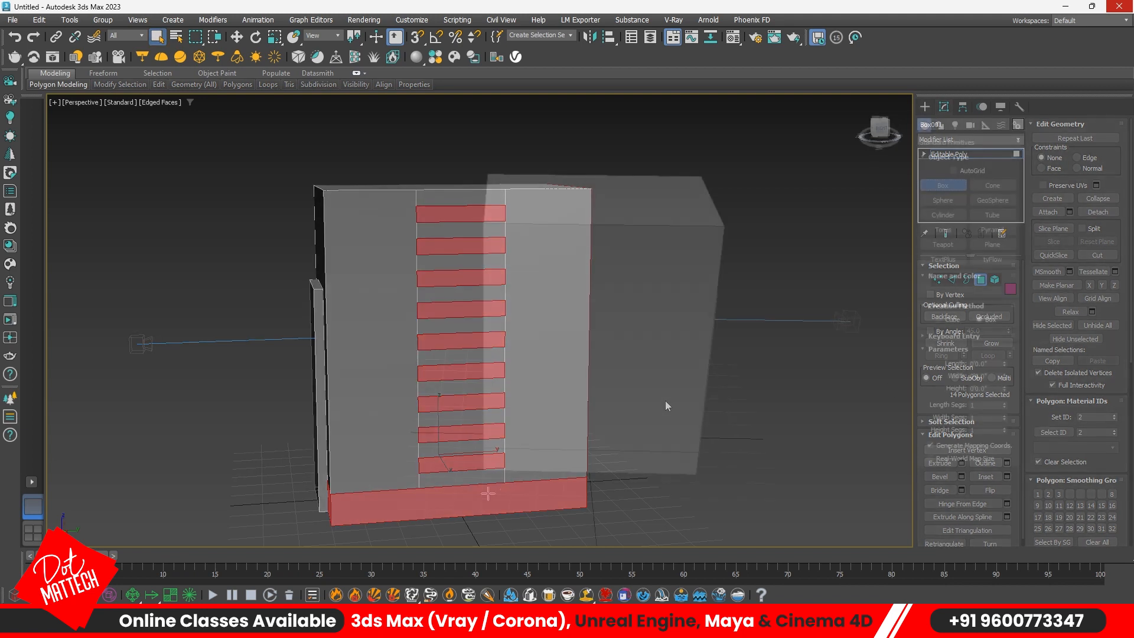
Draw a box at the base of the plain long wall and set its length, width and height to 2'
drag(567, 458, 572, 459)
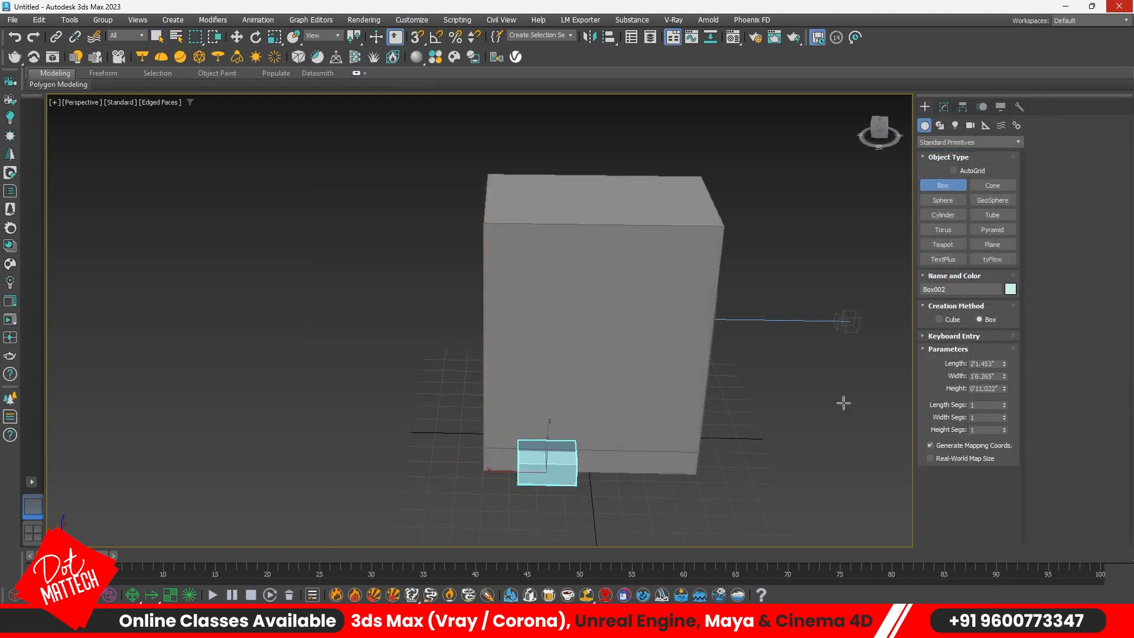
double_click(985, 364)
text(2)
key(Tab)
text(2)
key(Tab)
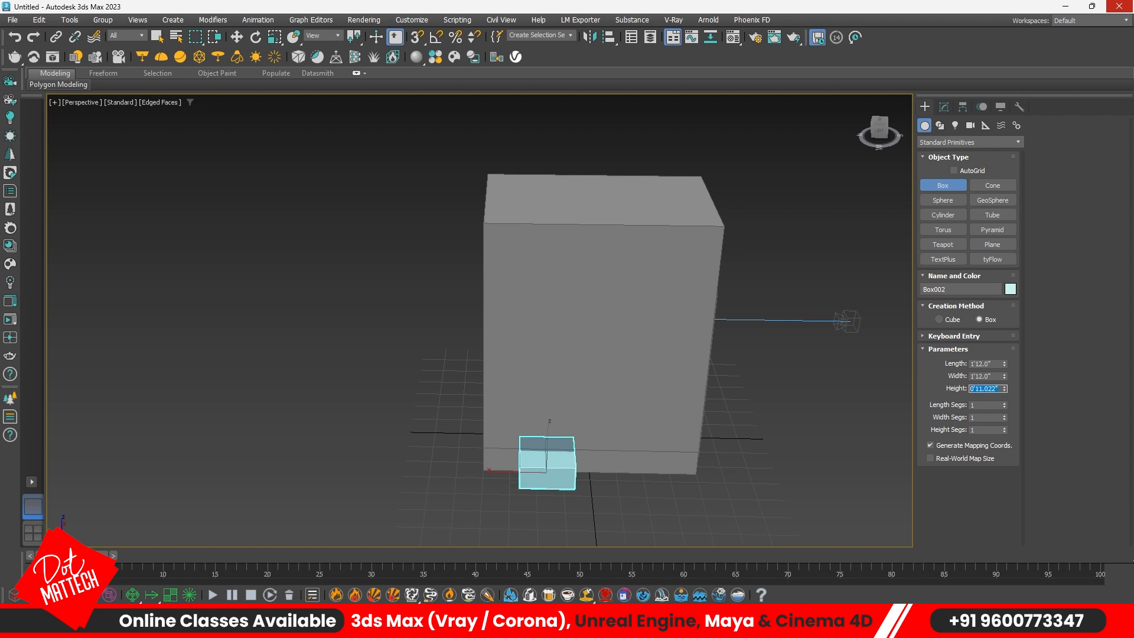
text(2)
key(Return)
right_click(593, 516)
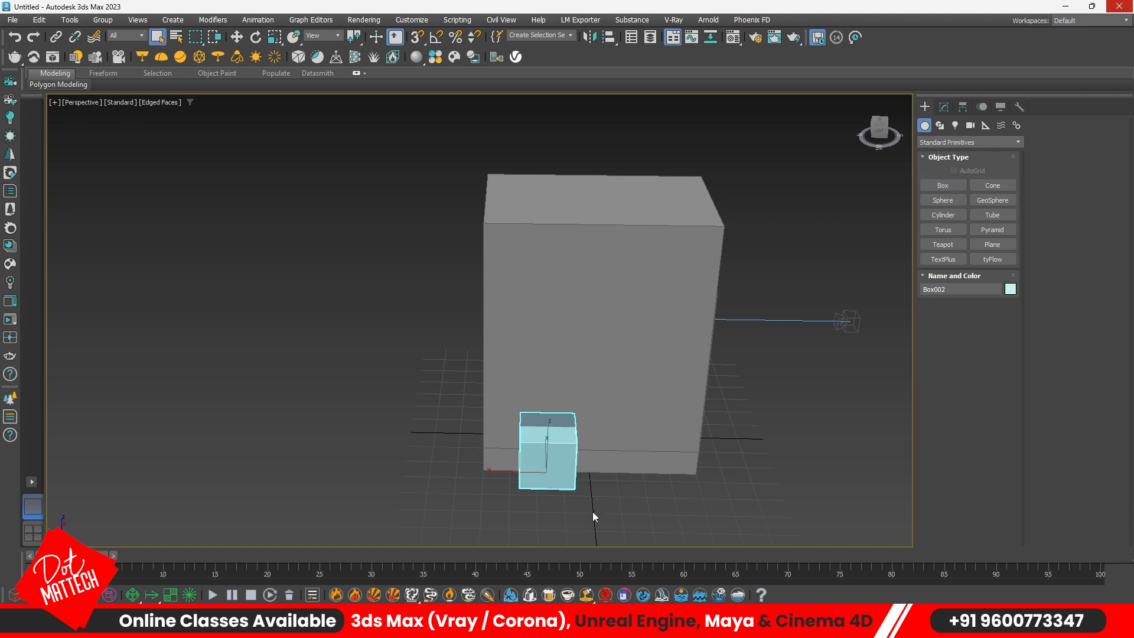
Raise the 2' box to window height and imprint its outline on the side wall using ProBoolean subtraction with Imprint enabled
alt+middle_drag(593, 516, 553, 518)
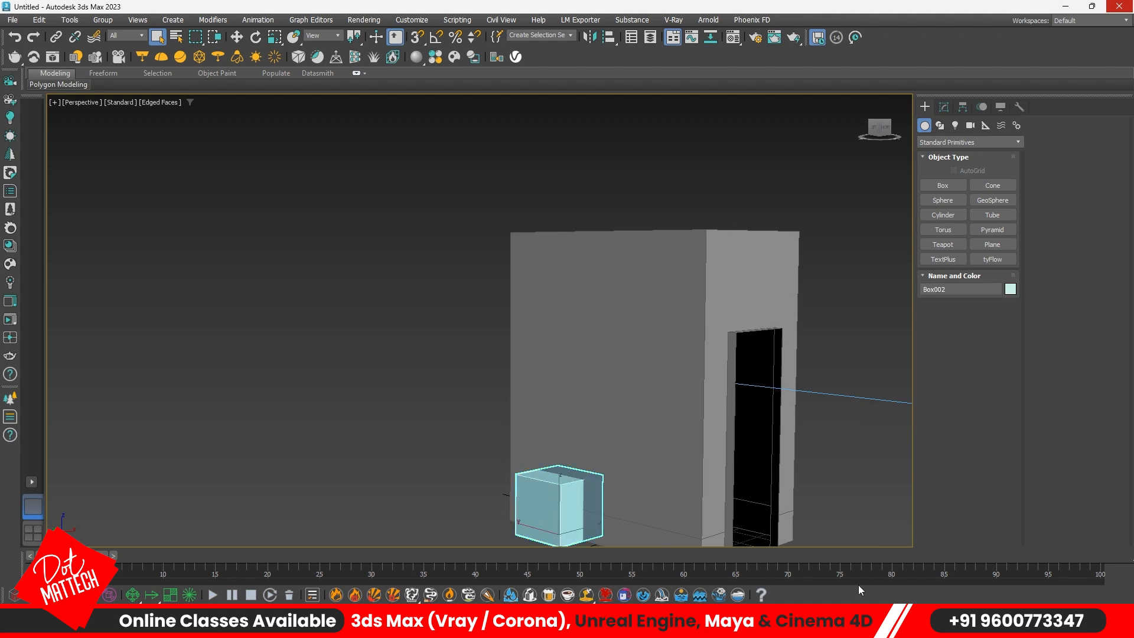
key(w)
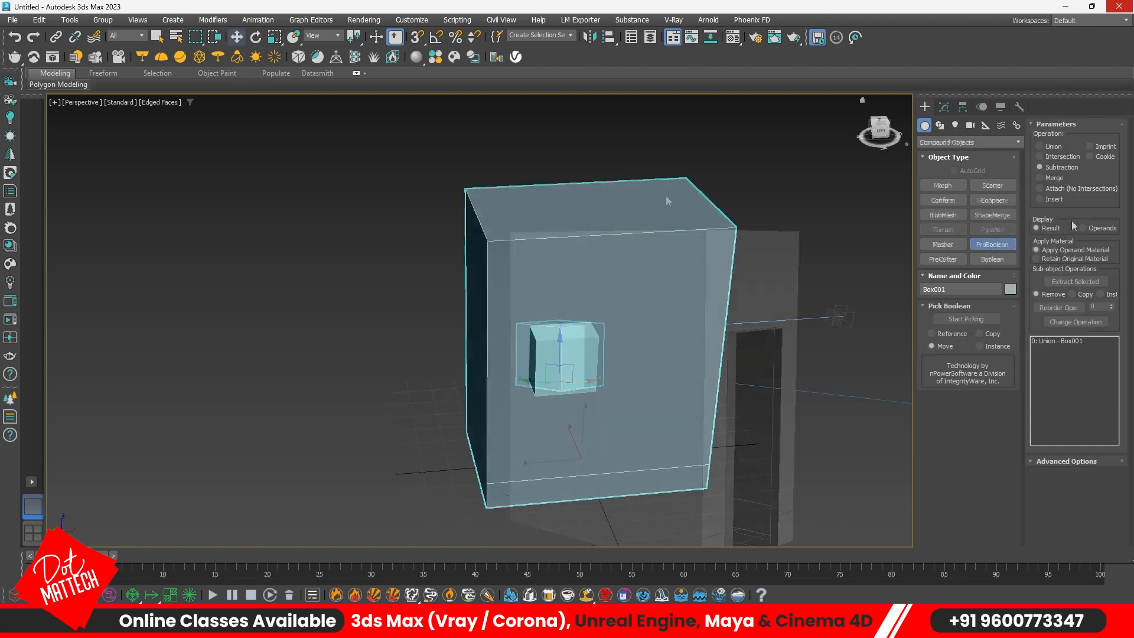
click(1054, 166)
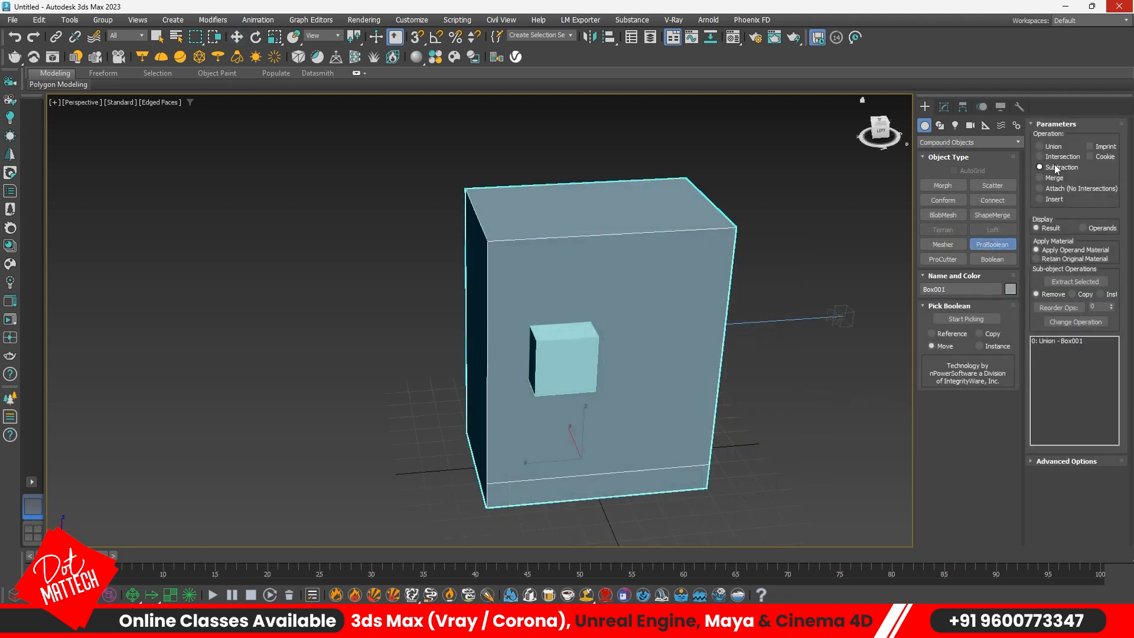
click(946, 317)
click(591, 339)
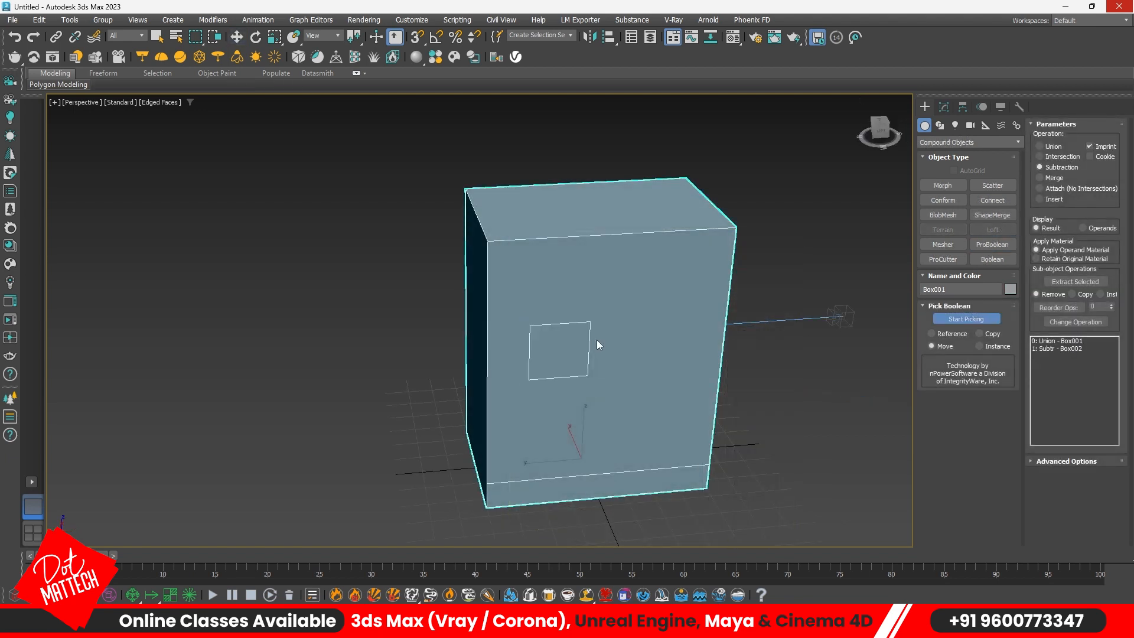
Convert the window-imprinted room box to an Editable Poly
alt+middle_drag(568, 330, 579, 307)
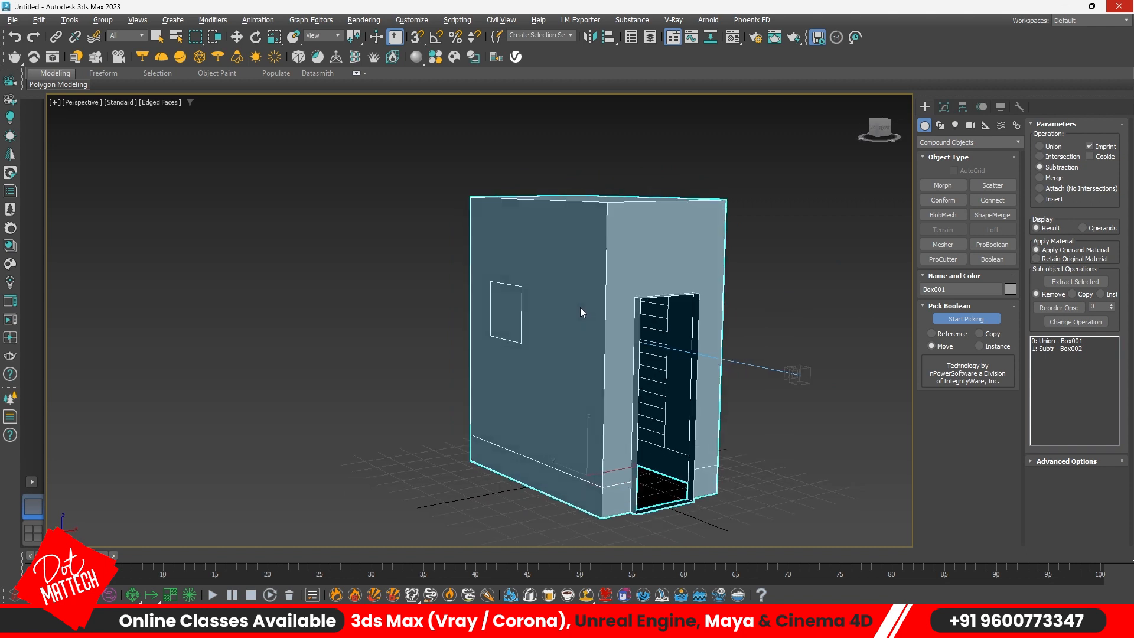
key(w)
right_click(521, 300)
mouse_move(590, 453)
click(656, 462)
Extrude the square window polygon slightly outward from the side wall and delete its outer face to open the window
click(979, 281)
click(508, 314)
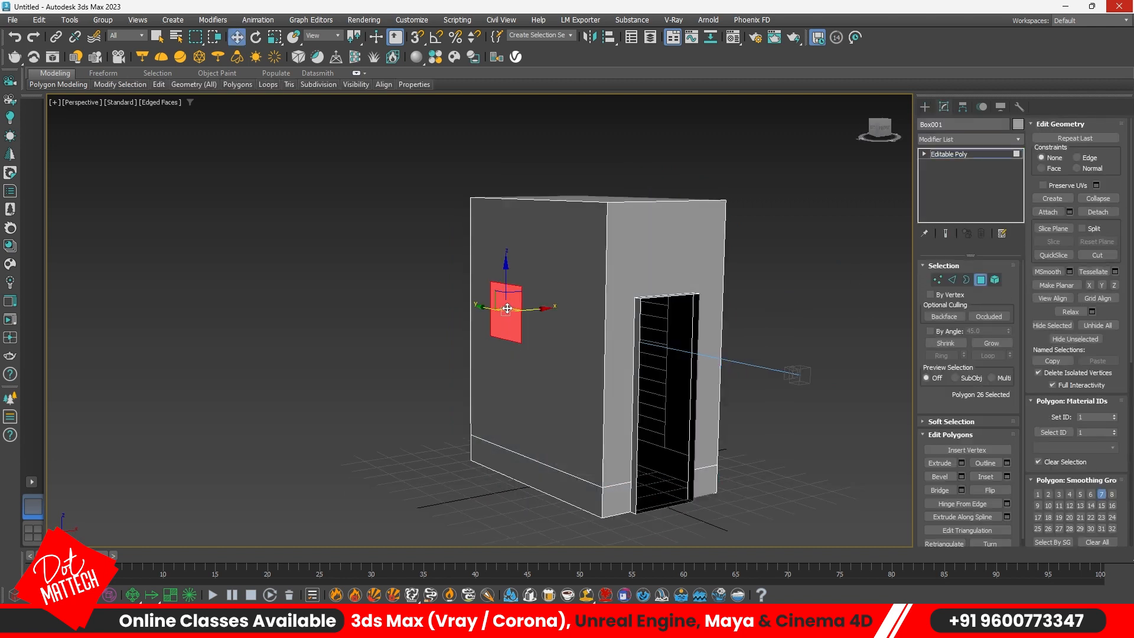
scroll(508, 314, up, 8)
drag(529, 320, 501, 323)
key(Delete)
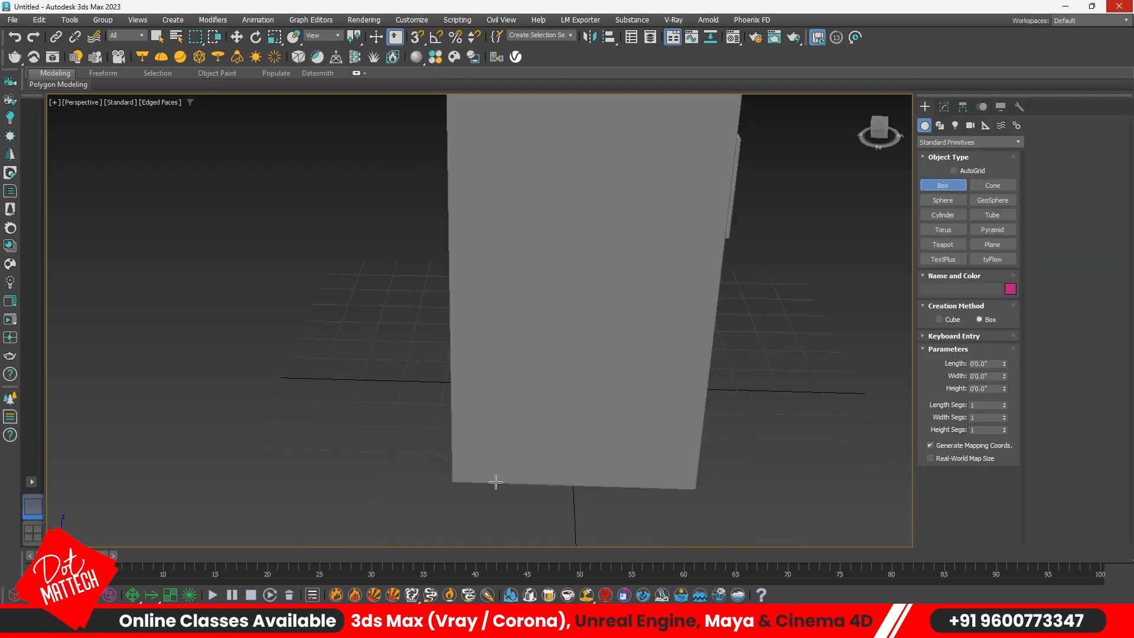
Draw a box at the base of the back wall and set its length to 12", width to 3' and height to 1.5'
drag(495, 483, 647, 499)
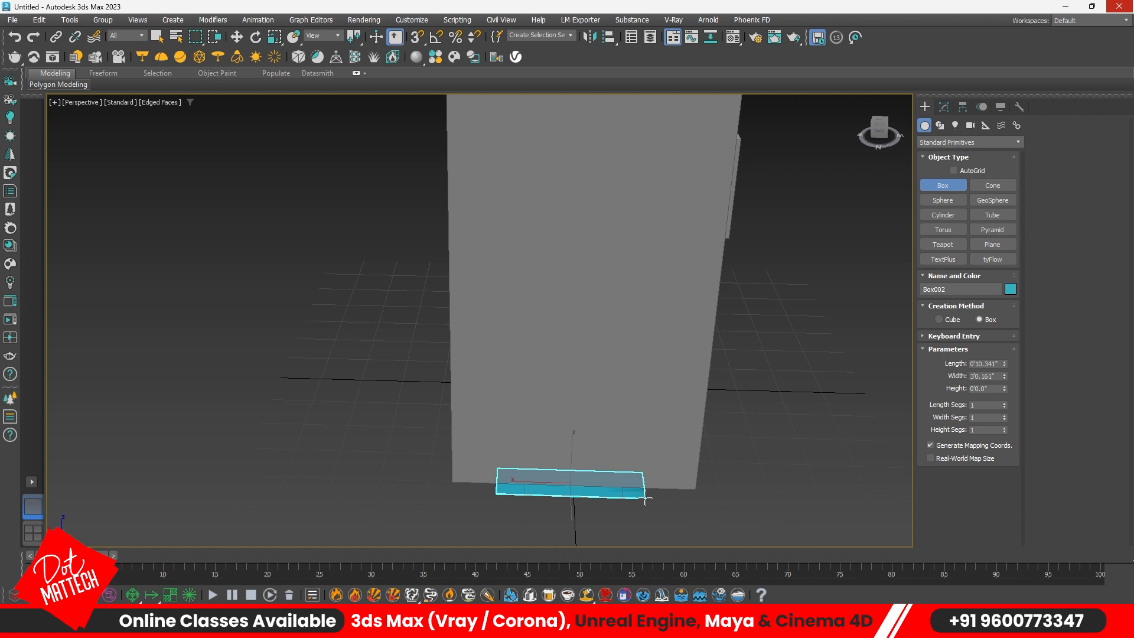
drag(1004, 363, 1004, 358)
click(995, 362)
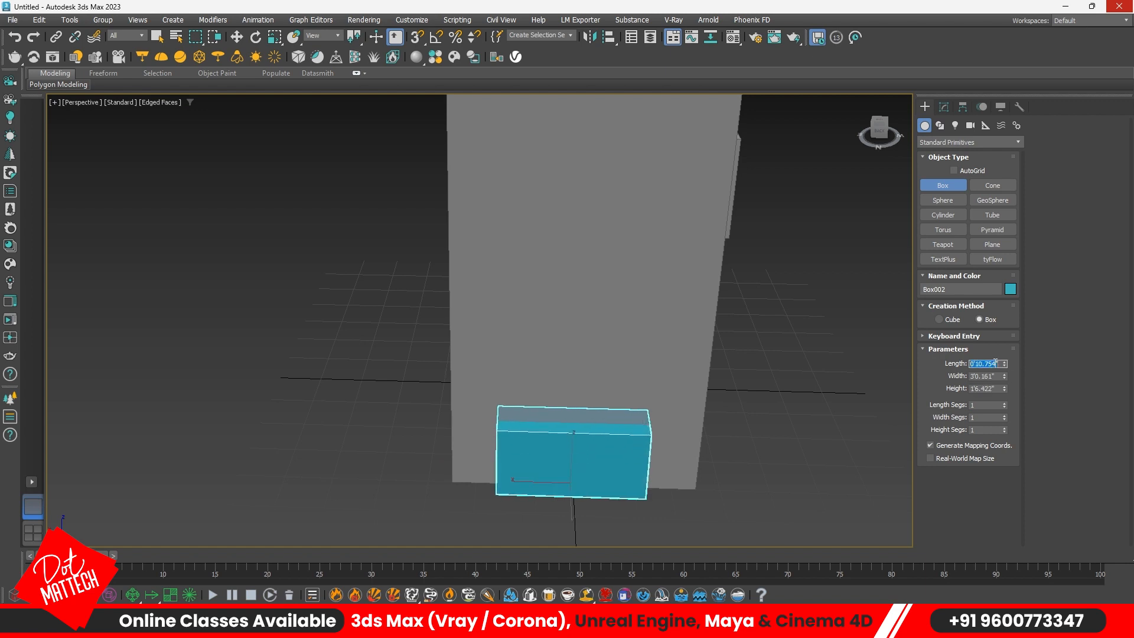
text(12)
key(Return)
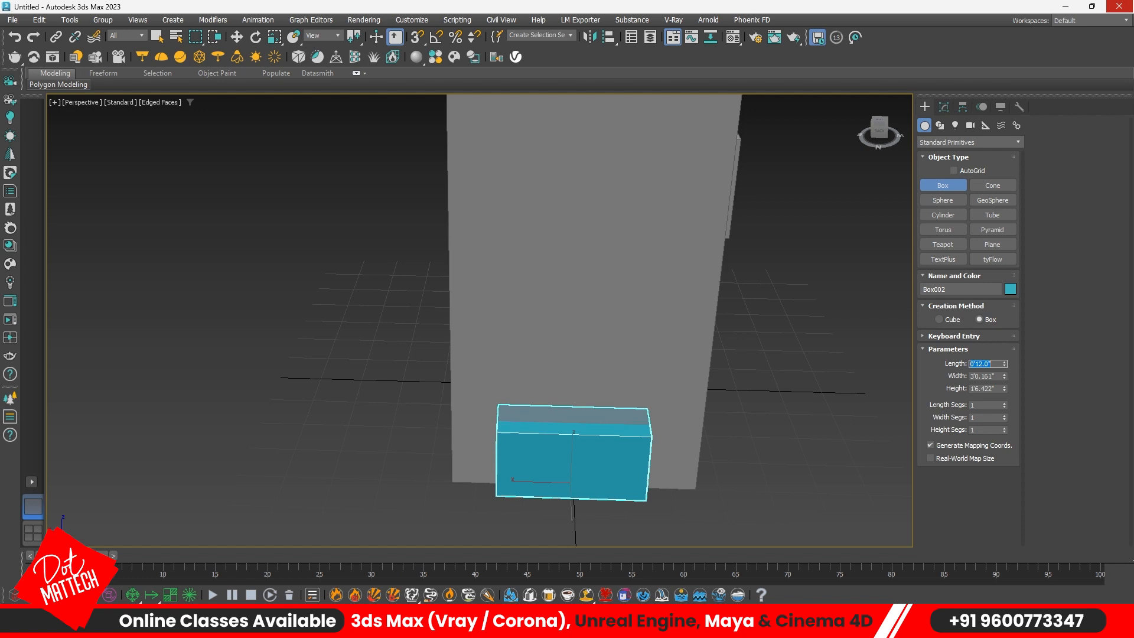
drag(1002, 378, 1004, 374)
text(3)
key(Return)
click(983, 386)
text(1.5)
key(Return)
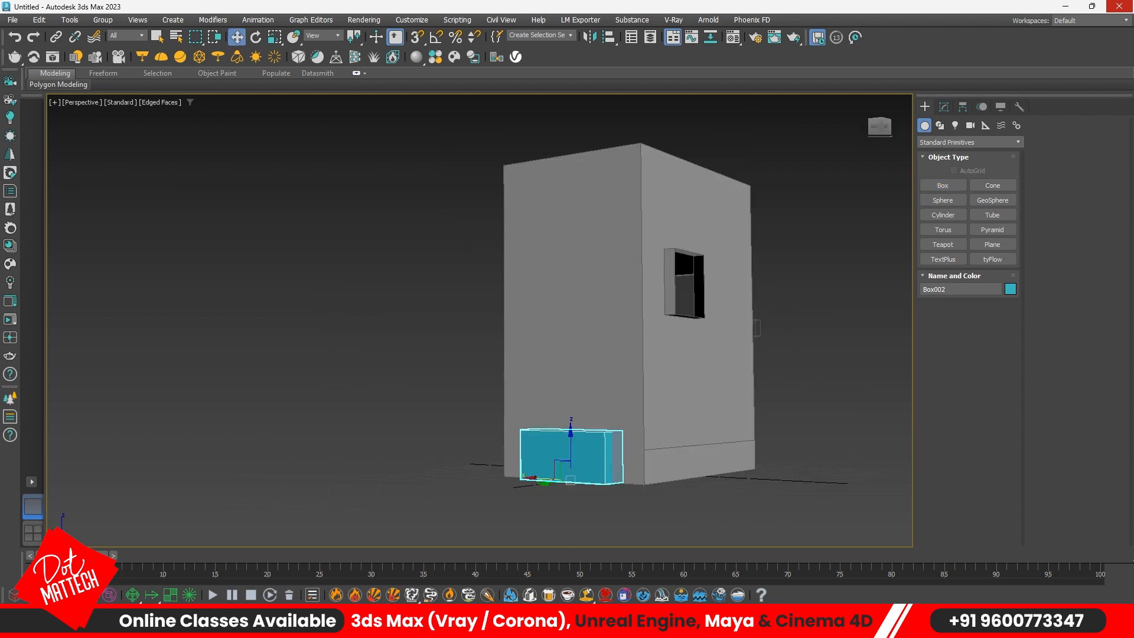
Raise the box on the back wall and extrude its imprinted rectangle outward to form the niche
key(Return)
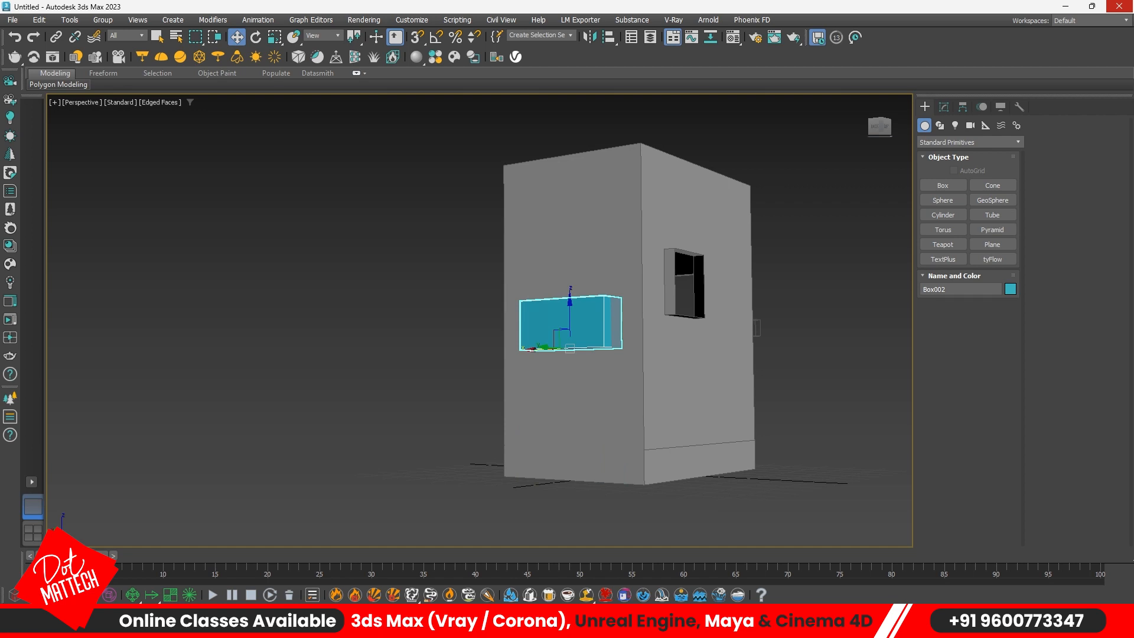
alt+middle_drag(629, 321, 568, 331)
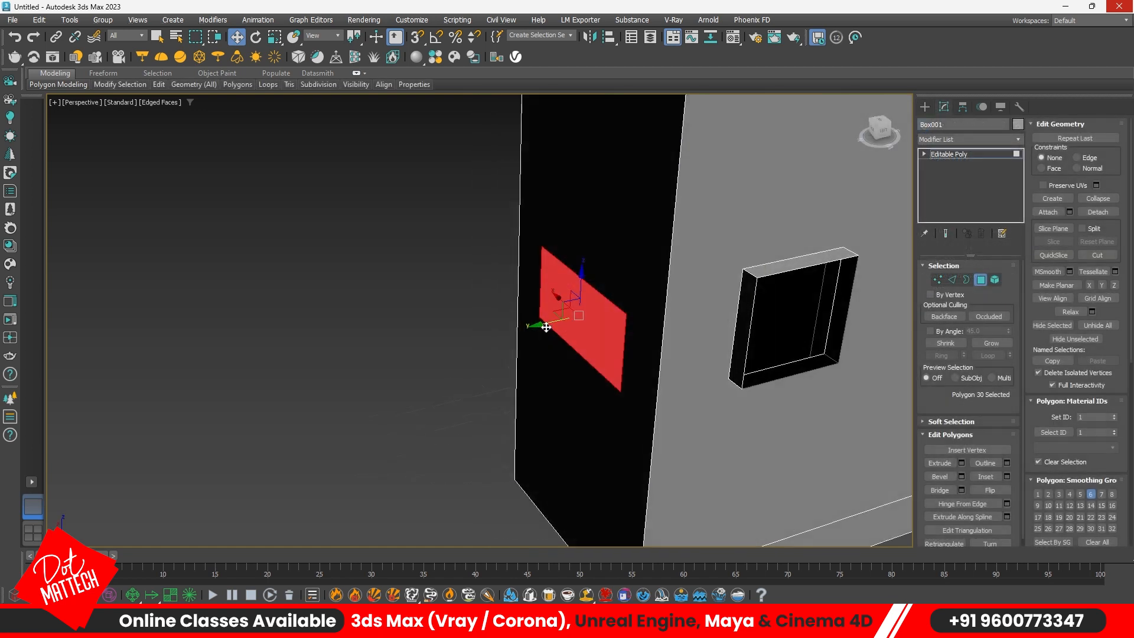
drag(546, 327, 521, 325)
click(980, 283)
key(ctrl+d)
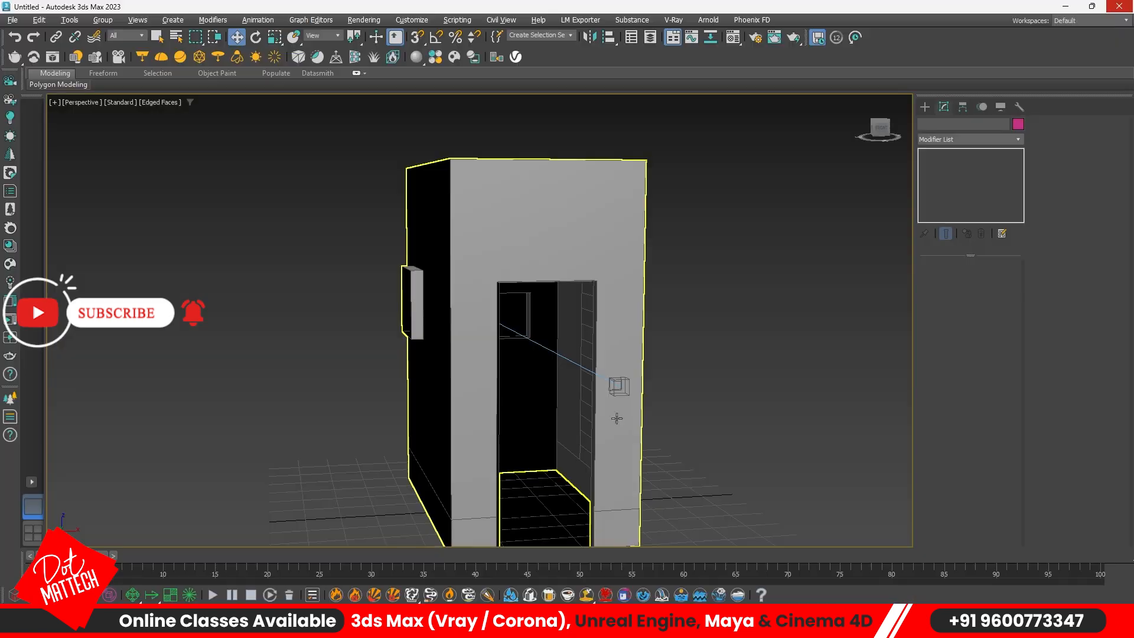
Draw a box inside the back-wall niche with 3D snap on, fitted to the niche corners, about 6.2" long and 3' wide
scroll(501, 298, up, 5)
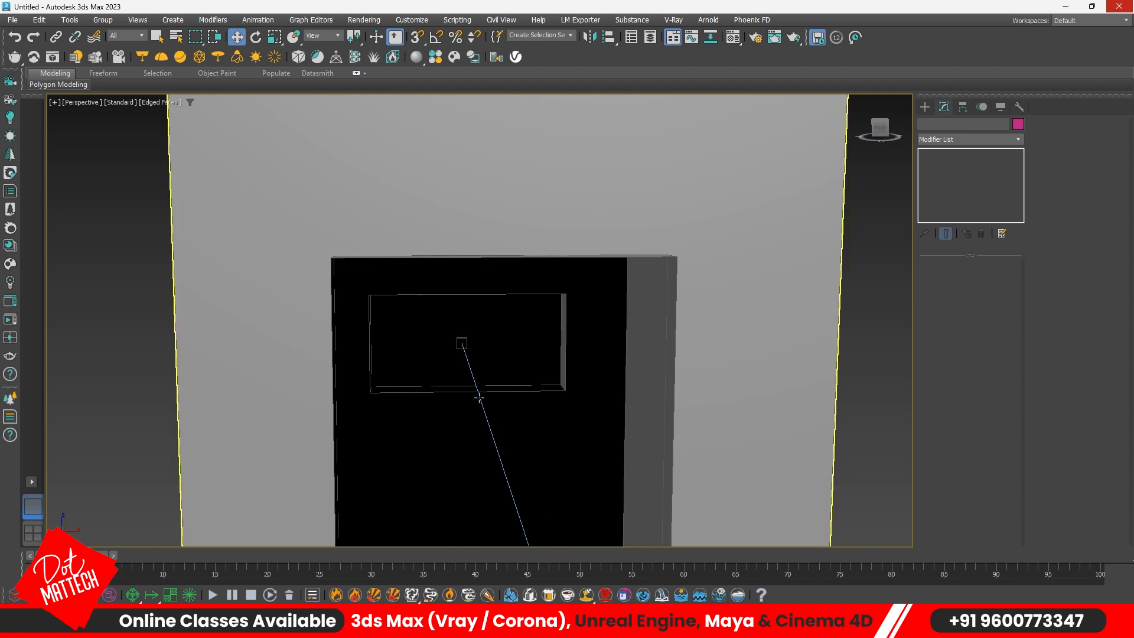
click(528, 325)
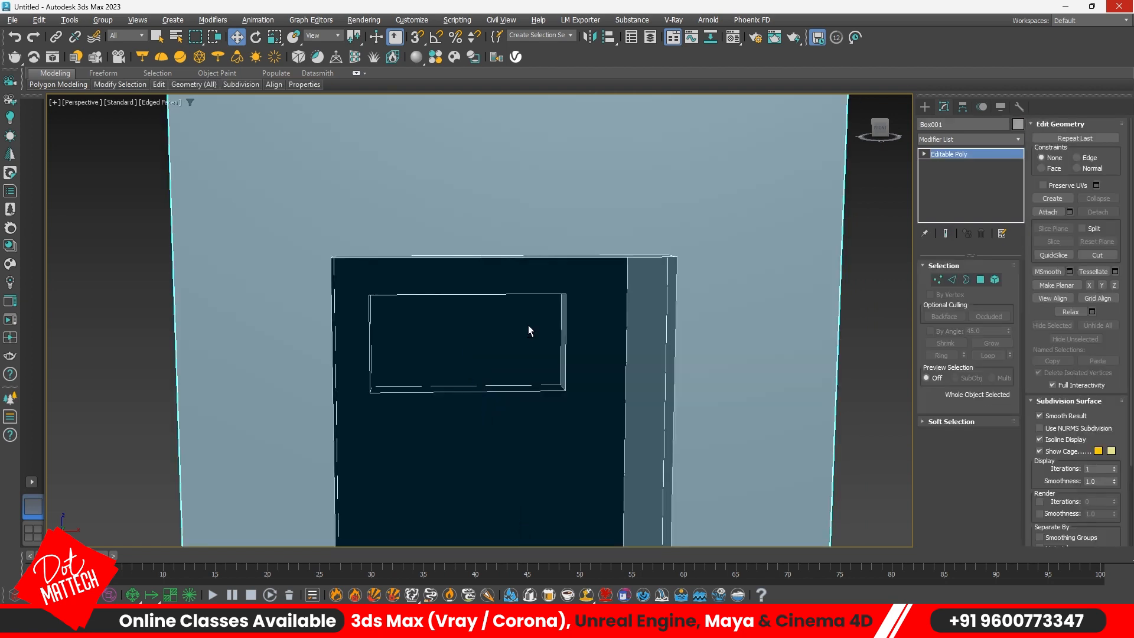
scroll(529, 328, down, 3)
alt+middle_drag(530, 343, 515, 368)
scroll(395, 202, up, 5)
middle_drag(525, 267, 570, 367)
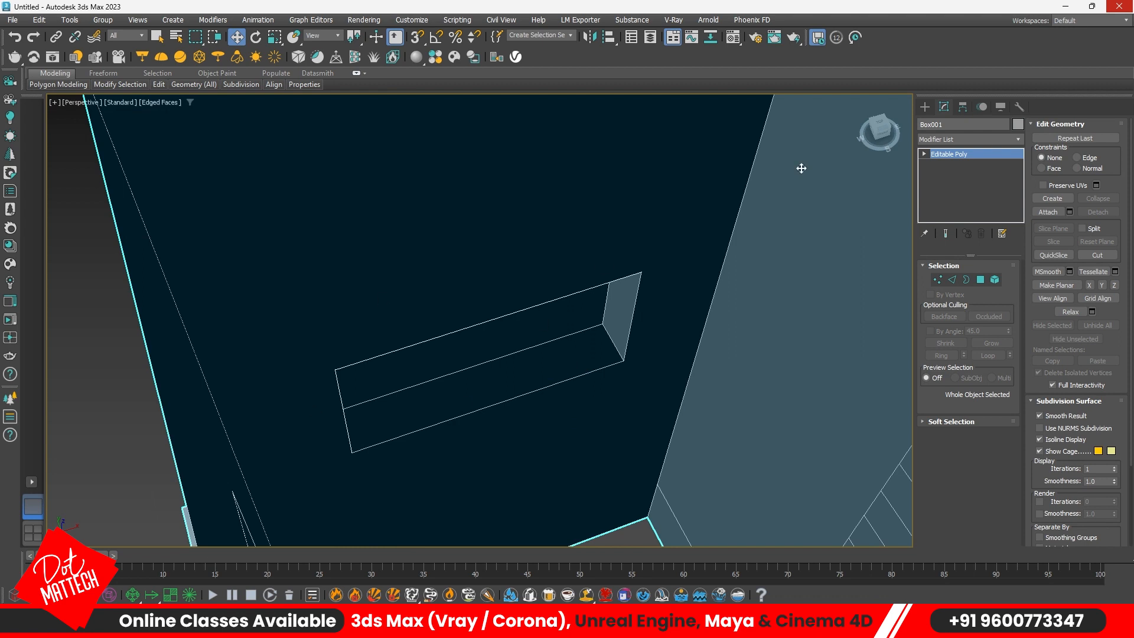
click(925, 107)
click(928, 143)
click(925, 152)
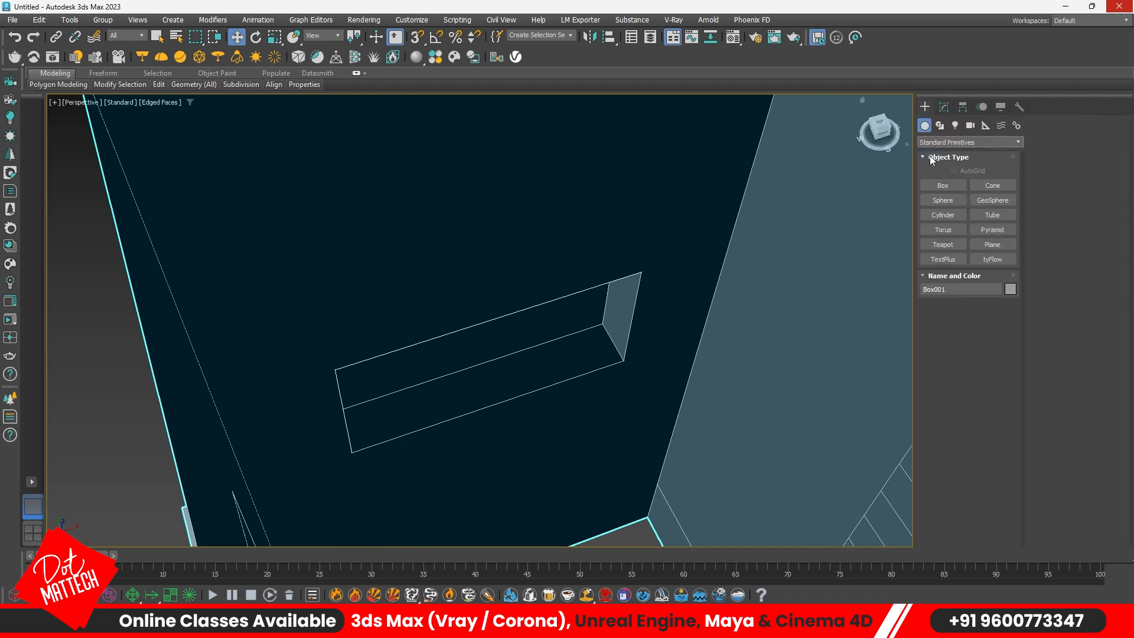
click(944, 186)
key(s)
right_click(417, 37)
click(498, 324)
click(639, 246)
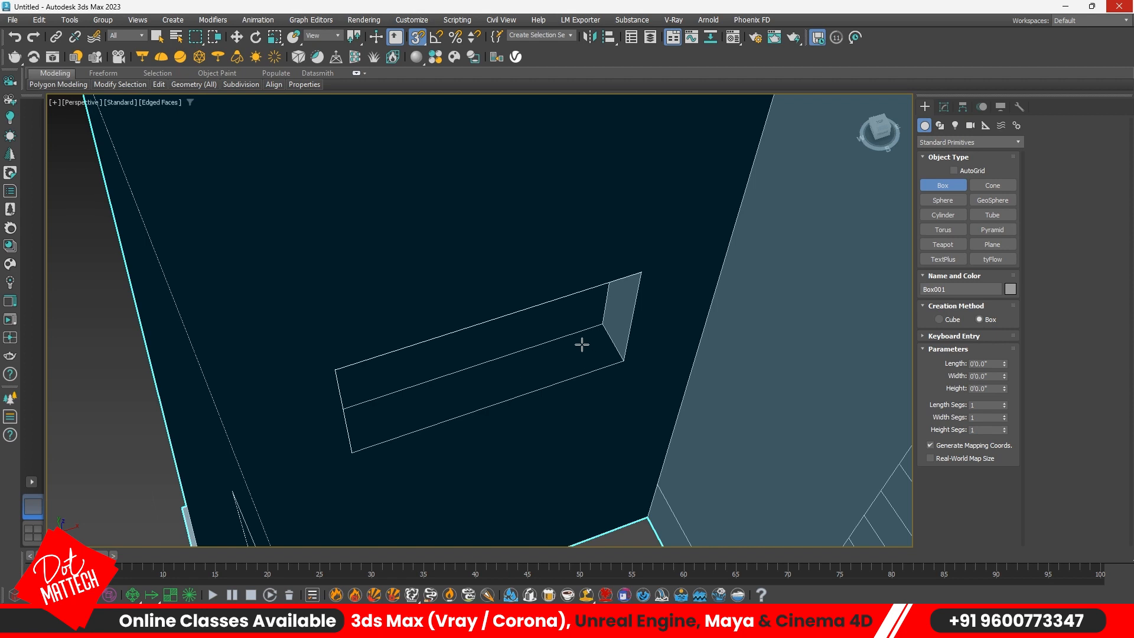
drag(601, 324, 351, 453)
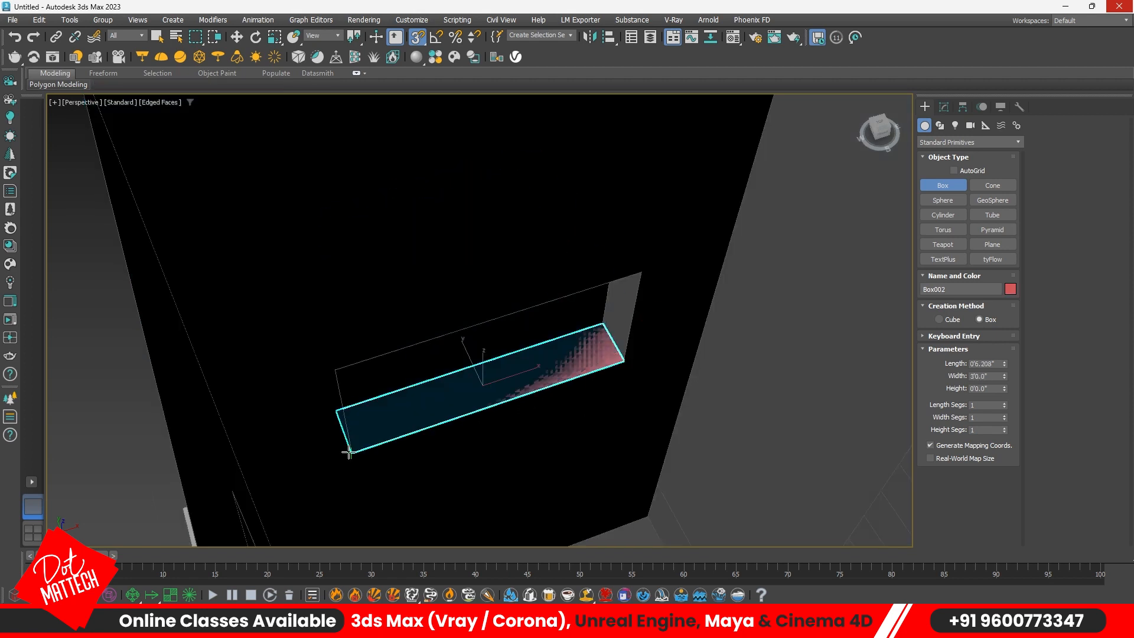
alt+middle_drag(535, 355, 524, 334)
Convert the niche box to an Editable Poly and inset its front polygon by about 0.9"
key(w)
right_click(498, 323)
mouse_move(600, 482)
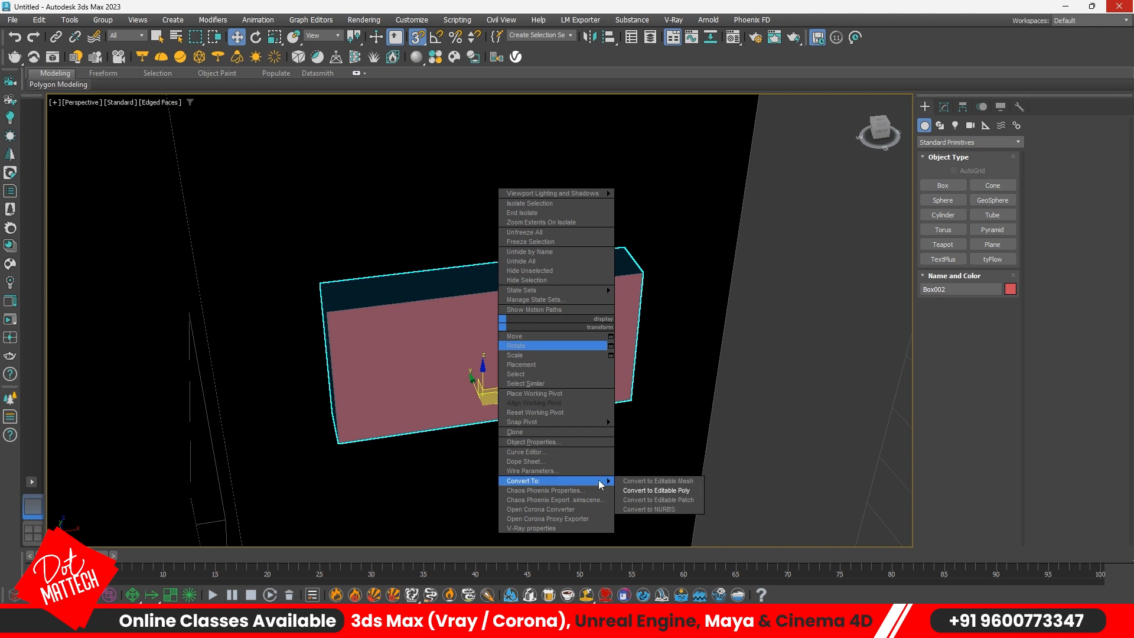
click(662, 495)
click(979, 279)
click(576, 323)
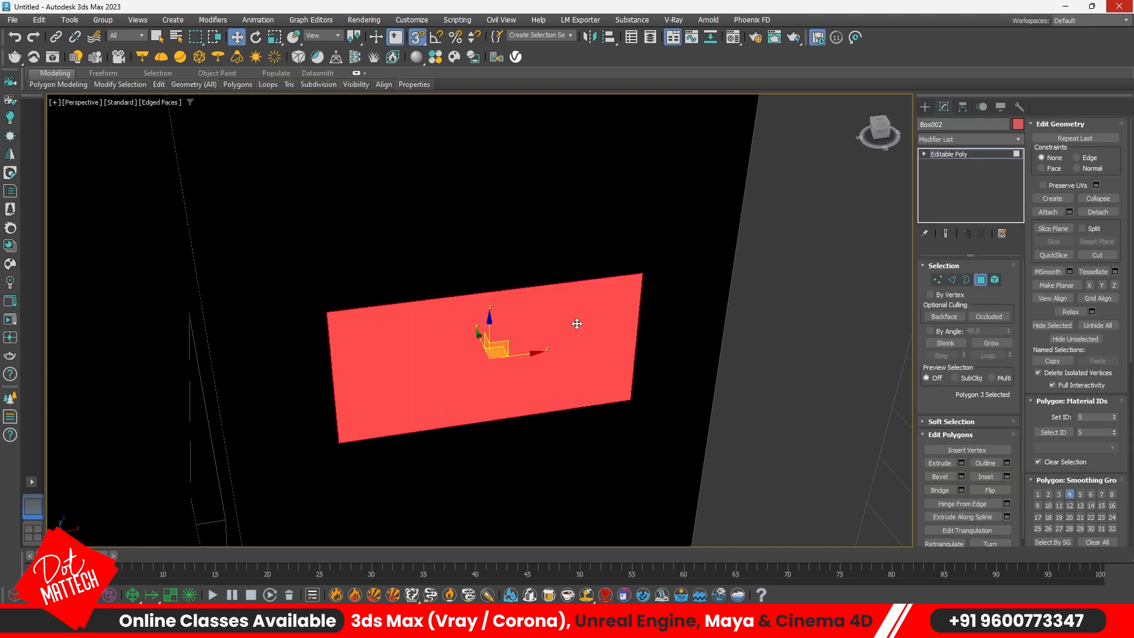
click(1007, 476)
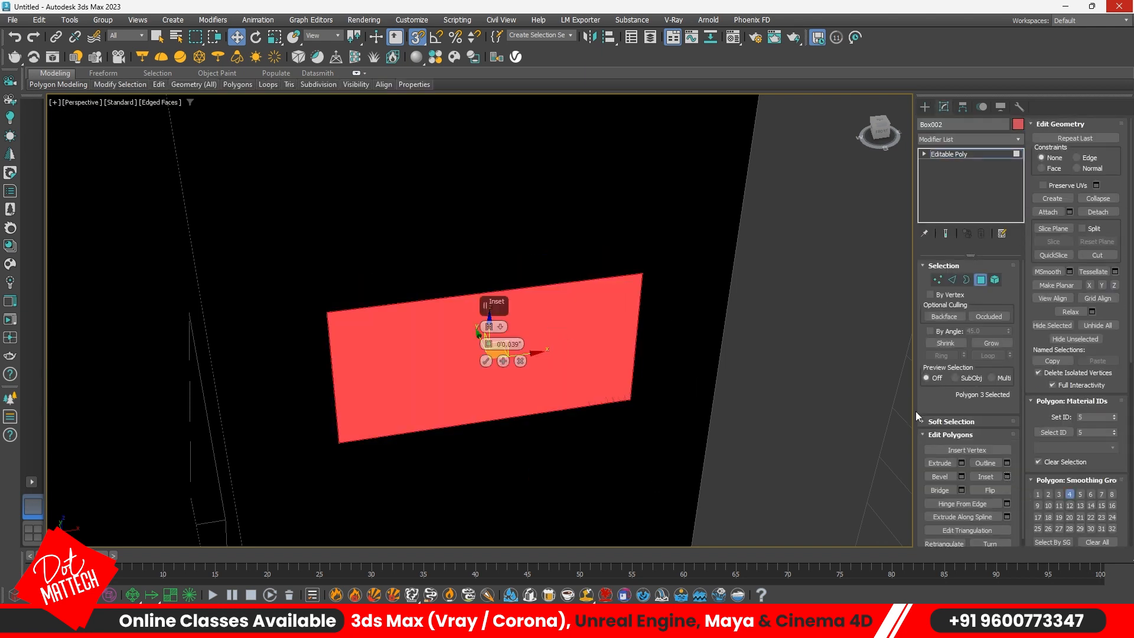
drag(489, 346, 493, 231)
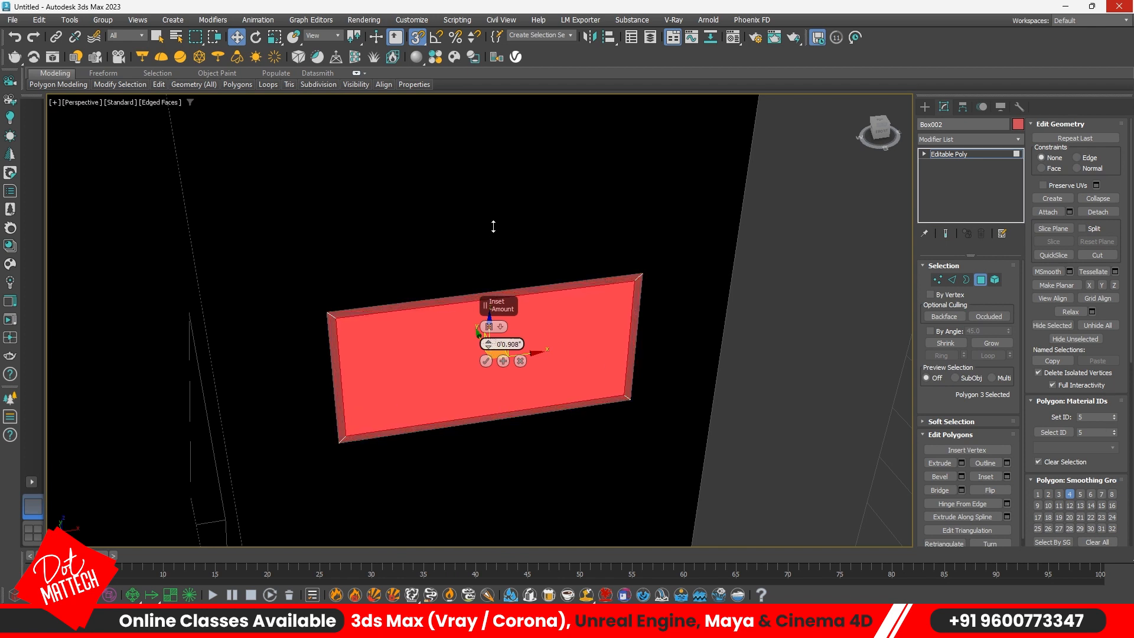
click(485, 361)
Push the inset front polygon back into the depth of the niche box along the Y axis
alt+middle_drag(450, 380, 506, 417)
key(r)
key(t)
scroll(604, 355, down, 3)
middle_drag(610, 240, 604, 344)
key(s)
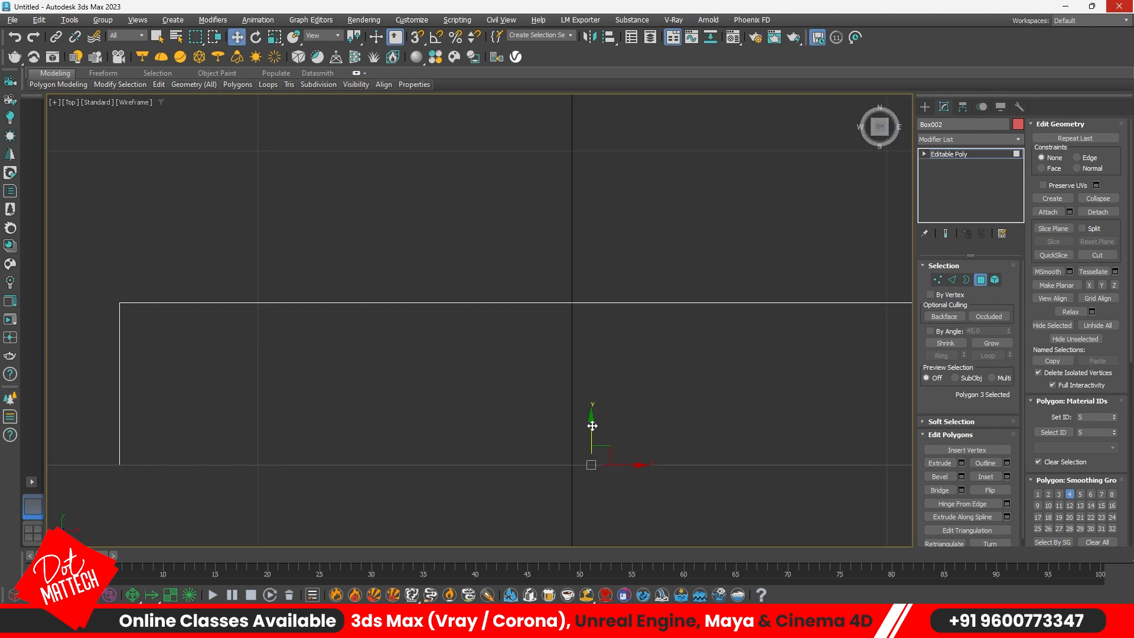
drag(592, 425, 576, 288)
key(p)
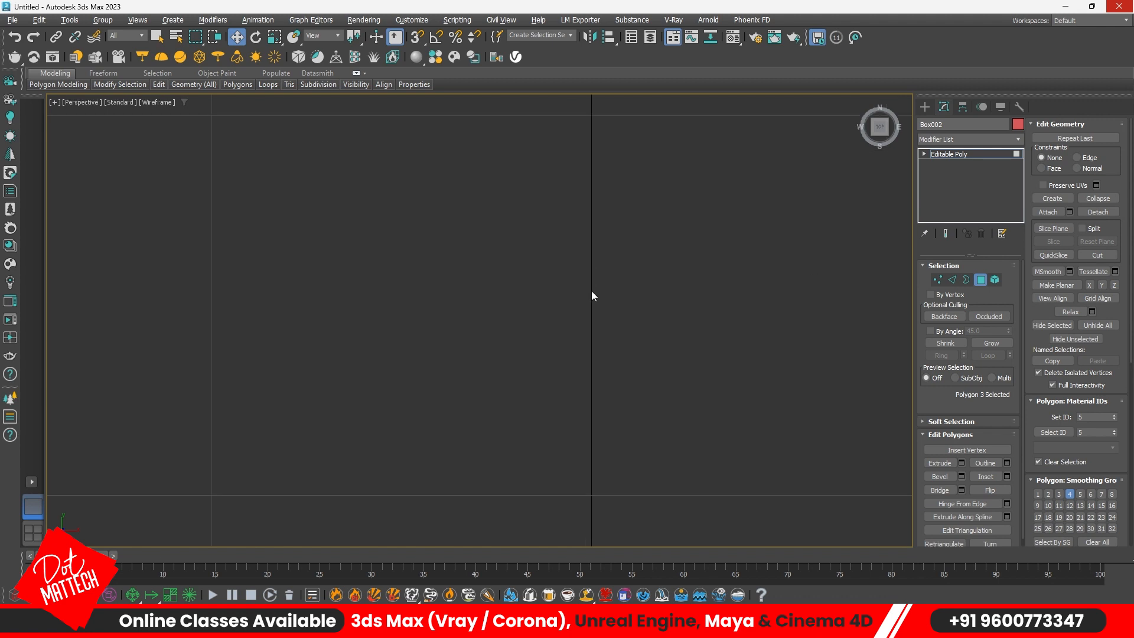
key(F3)
scroll(636, 243, down, 5)
alt+middle_drag(636, 242, 648, 245)
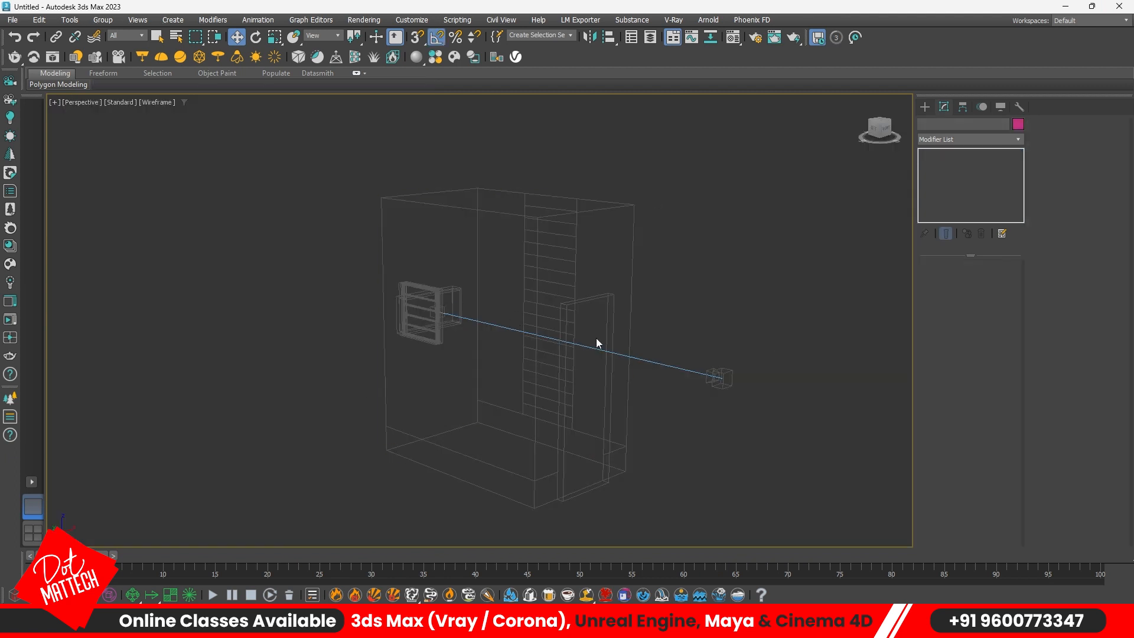
Place a Sphere-type VRayLight with a radius of about 6" at the centre of the room in the Top view
middle_drag(554, 268, 541, 349)
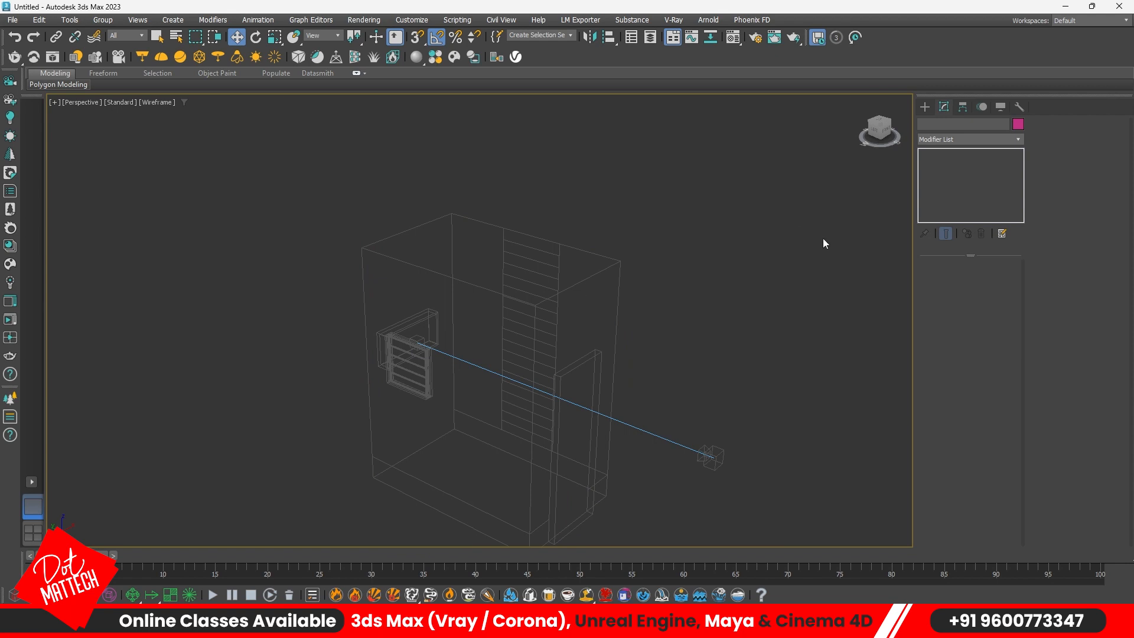
click(924, 107)
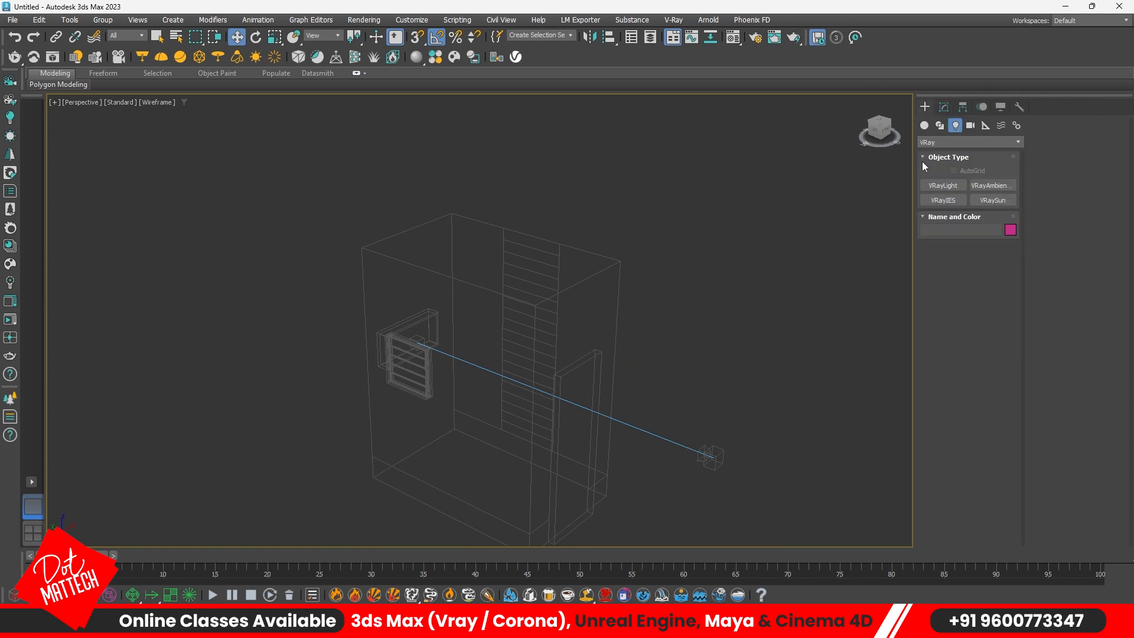
click(943, 186)
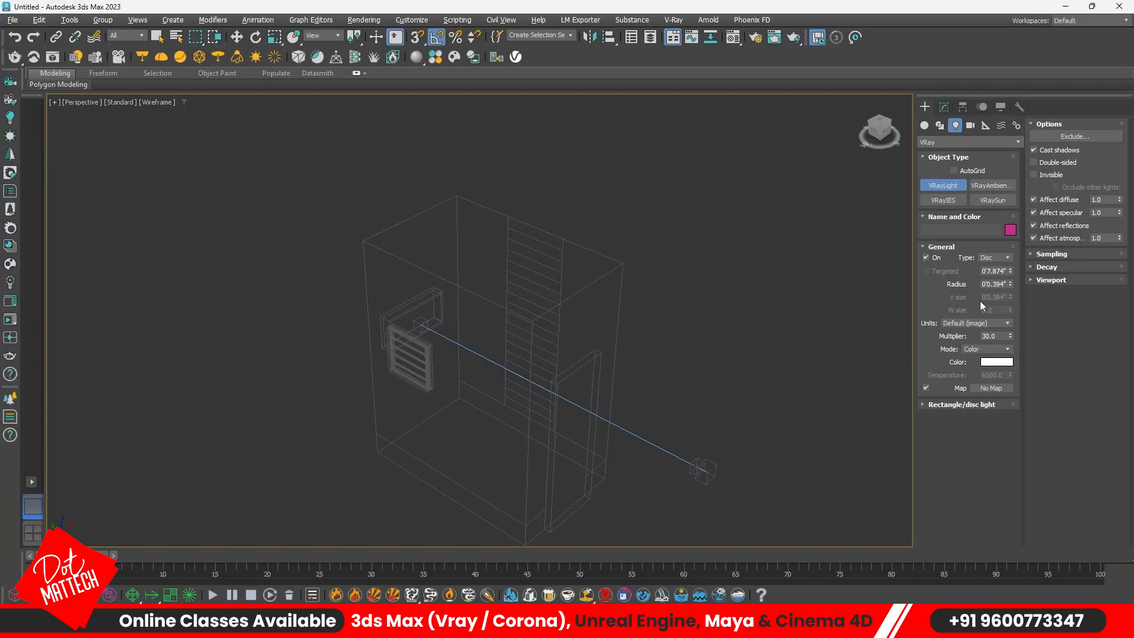
click(1004, 260)
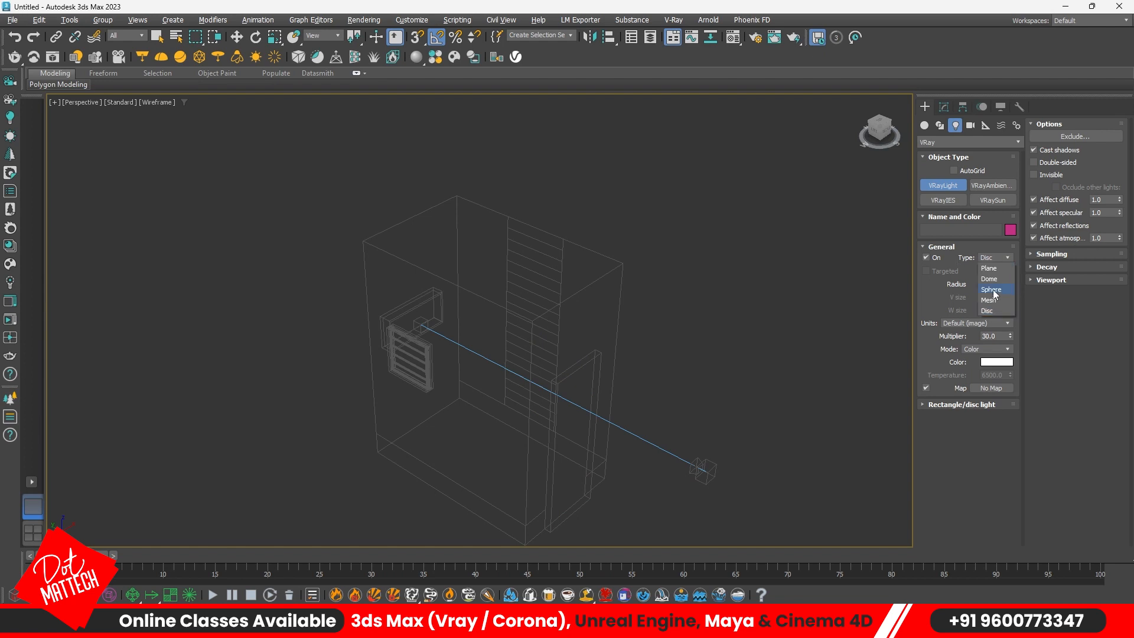
click(1001, 283)
key(t)
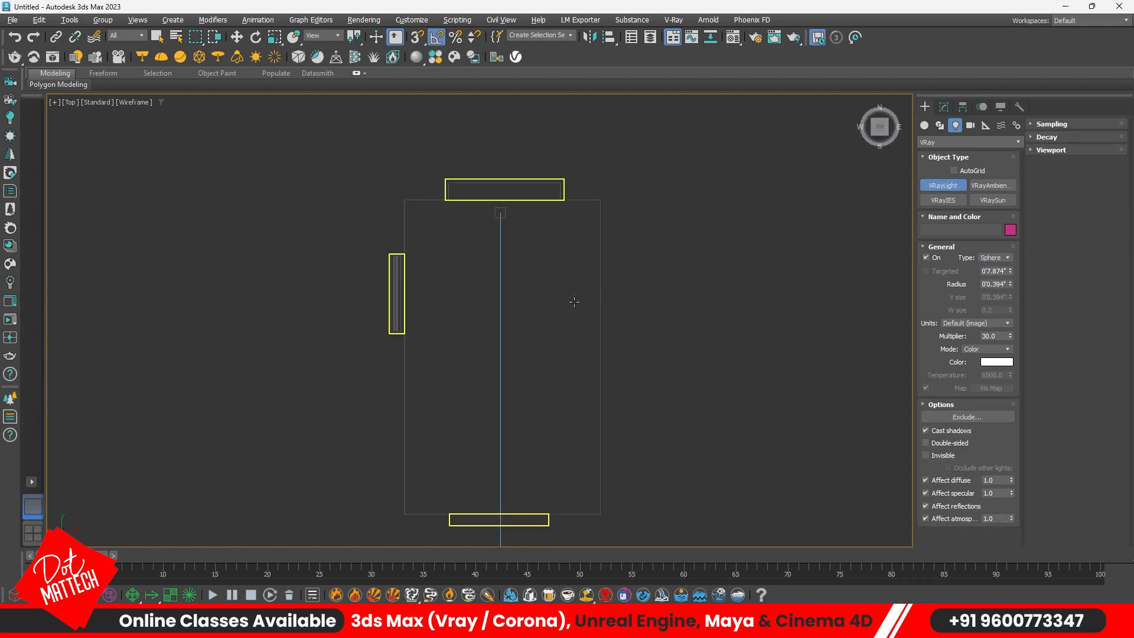
drag(500, 349, 513, 364)
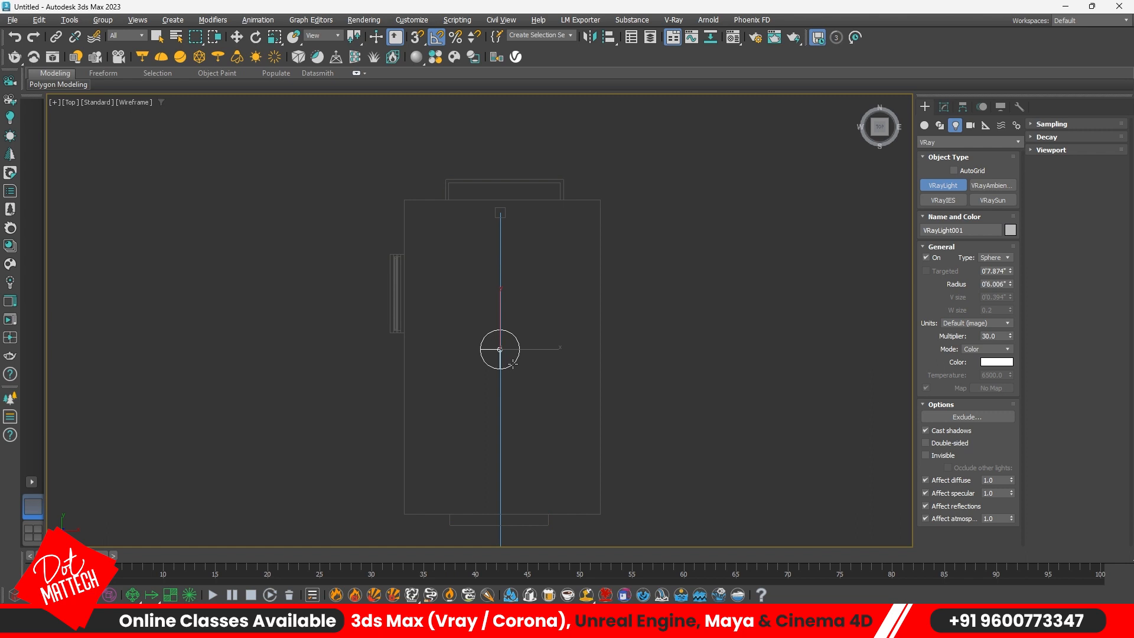
Raise the sphere light in the Front view to just below the room's ceiling
key(f)
scroll(538, 359, down, 2)
key(w)
drag(532, 455, 532, 297)
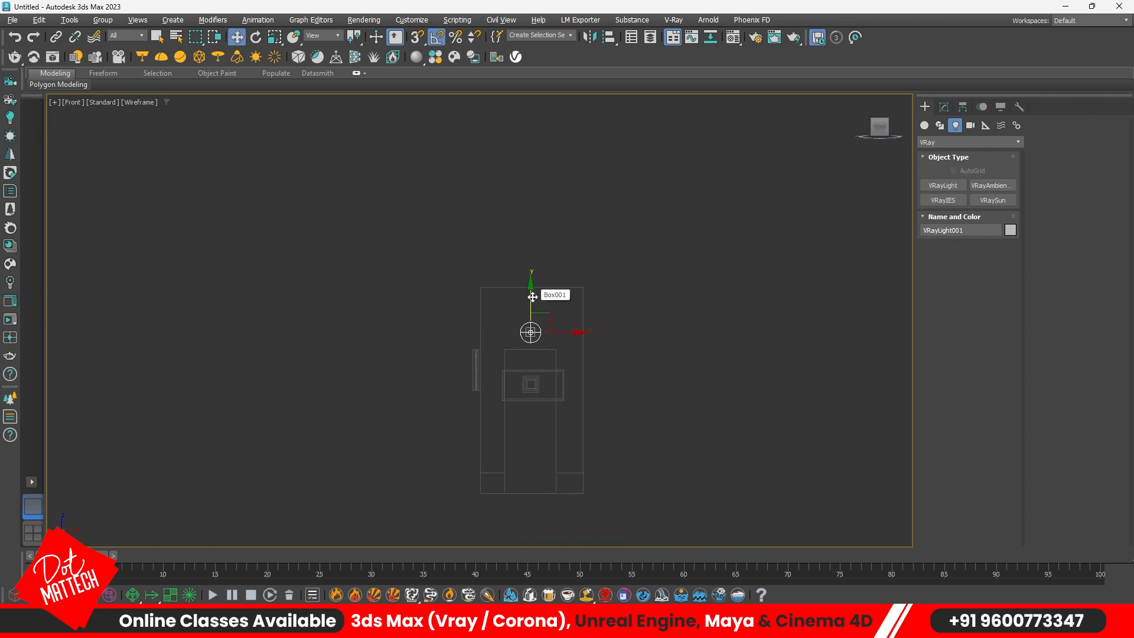
drag(532, 297, 532, 283)
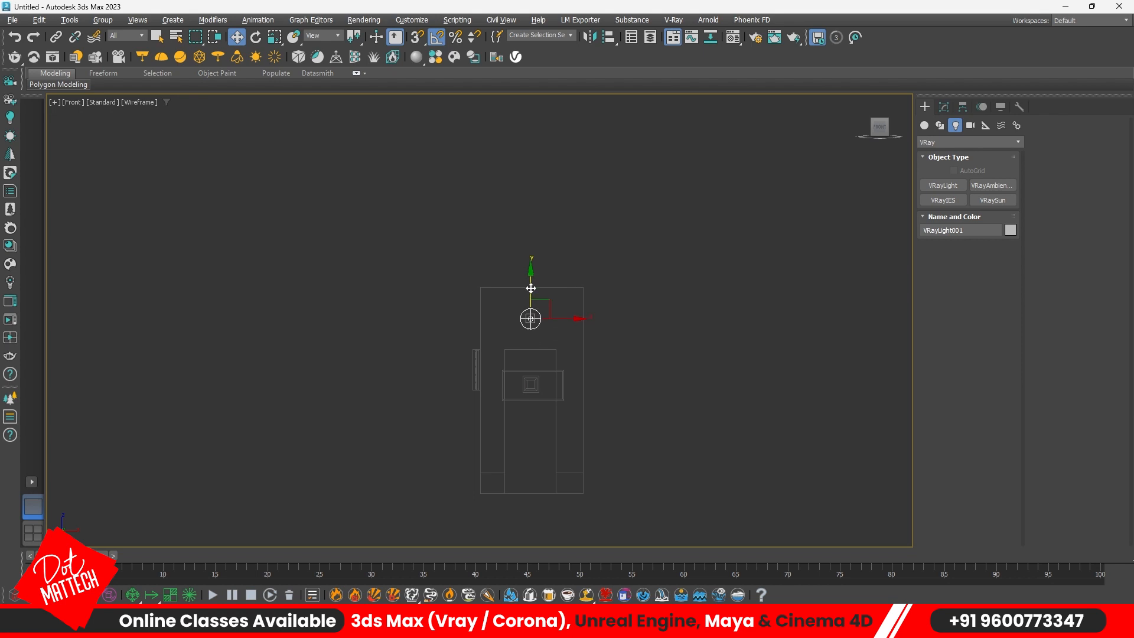
Return to the two-viewport layout and start a V-Ray render of the VRayCam001 view
key(alt+w)
right_click(683, 318)
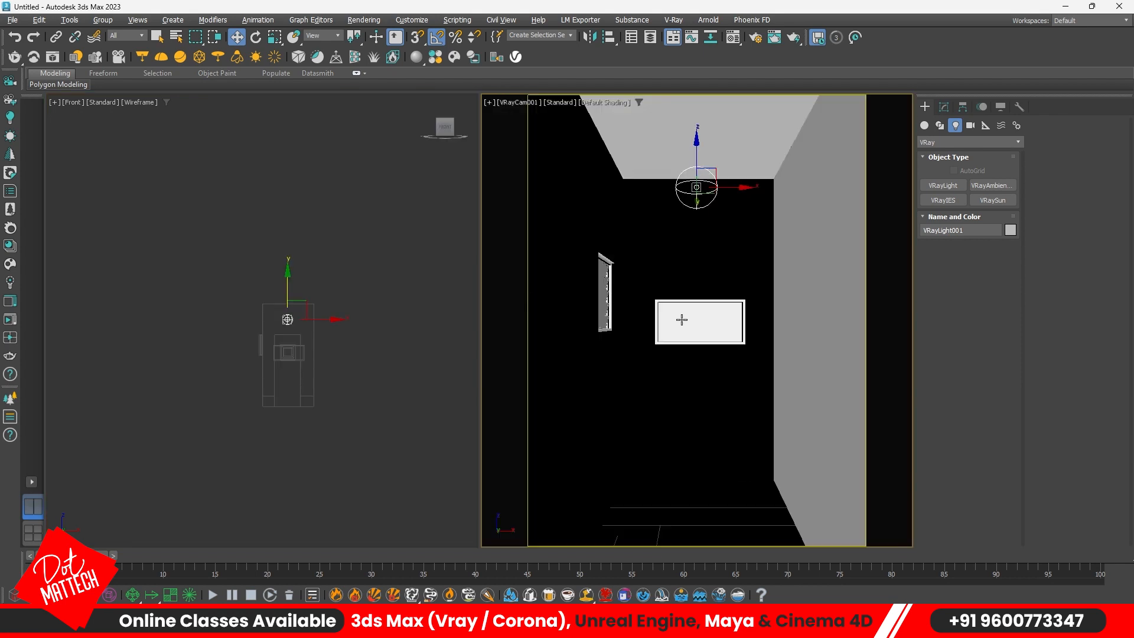
click(18, 59)
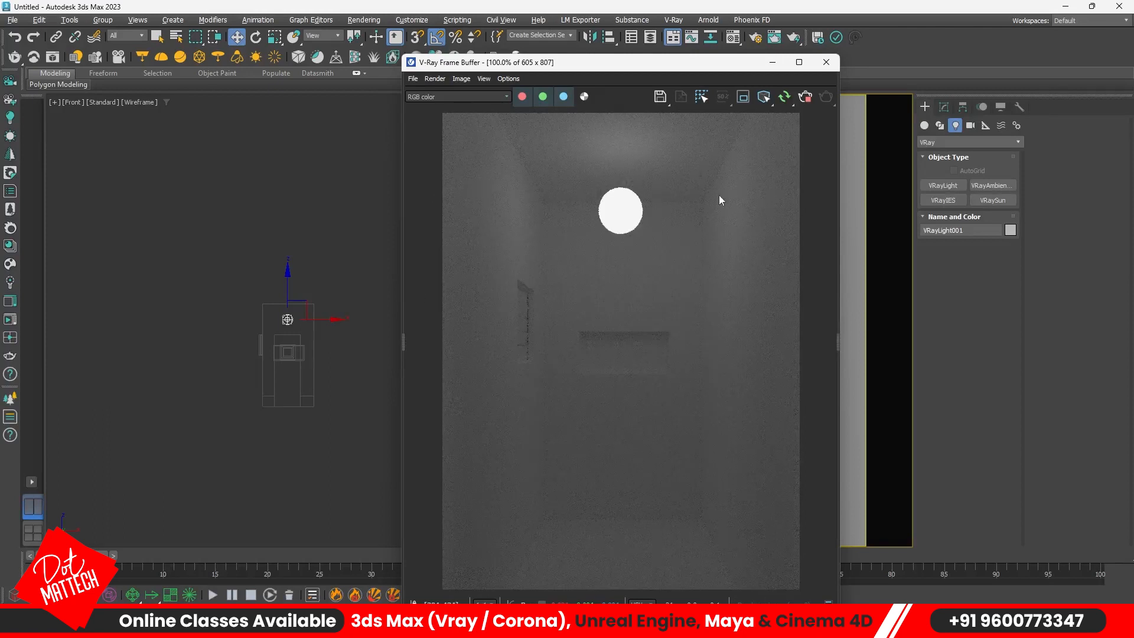
Make the sphere light invisible, disable its Affect reflections option and set Affect specular to 0.2
click(943, 107)
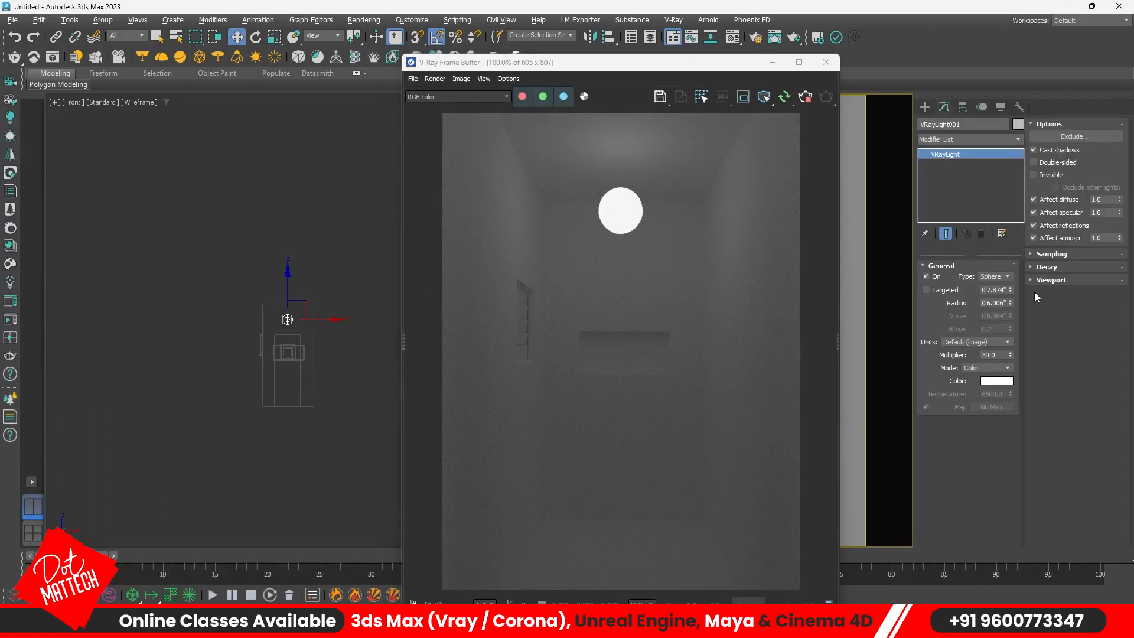
click(1056, 176)
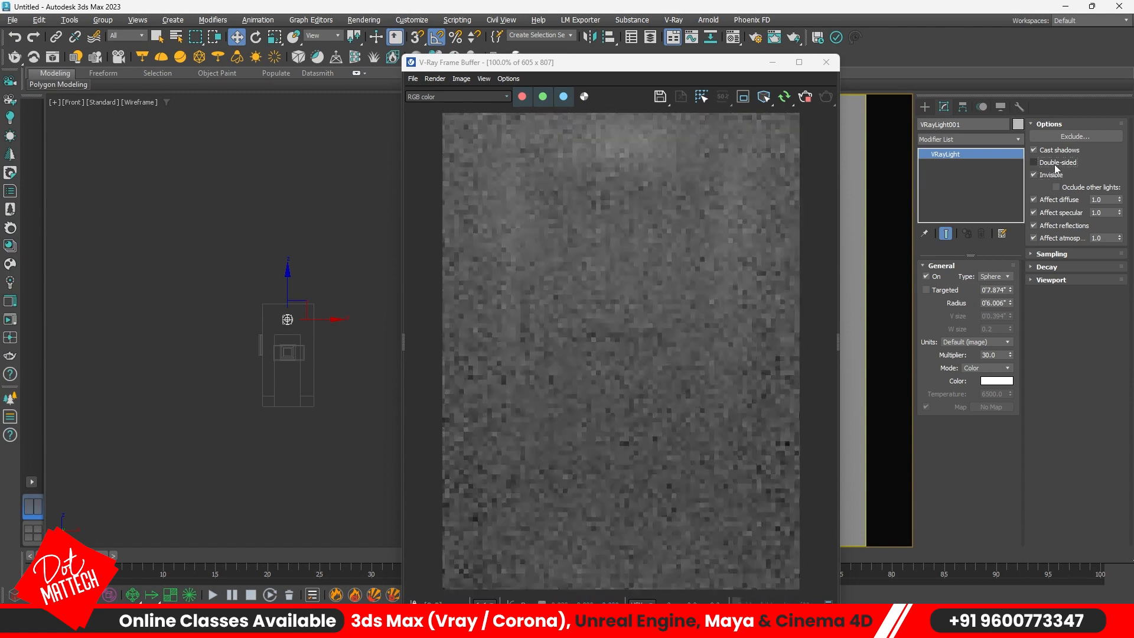
click(1070, 223)
drag(1105, 213, 978, 213)
text(0.2)
key(Return)
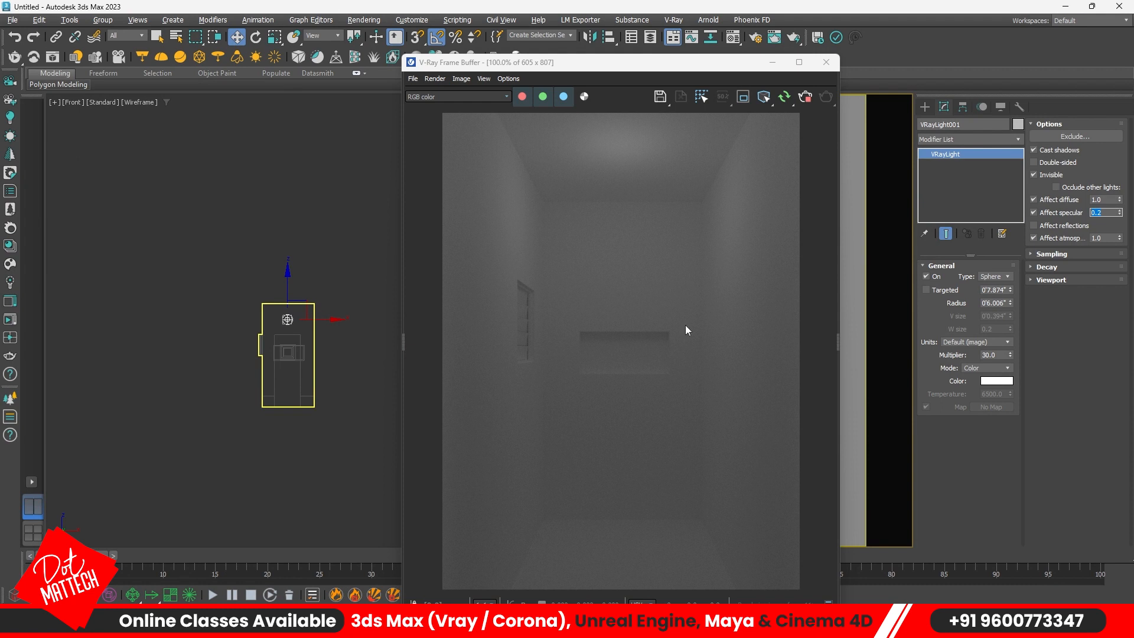
Set the sphere light's target distance to 6"
double_click(990, 290)
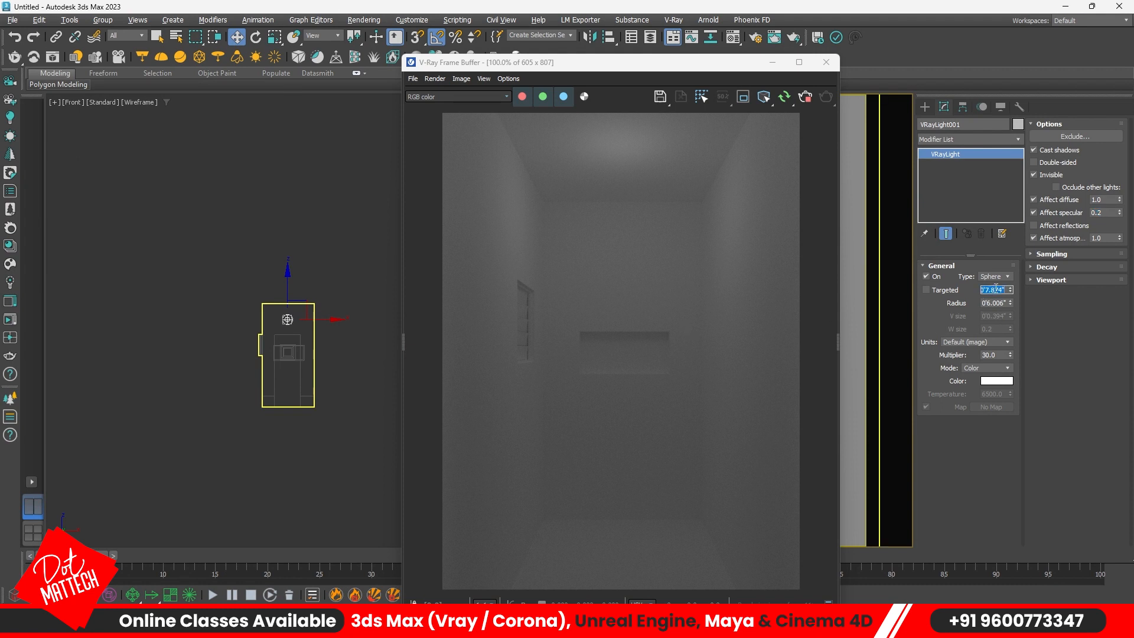
text(6)
key(Return)
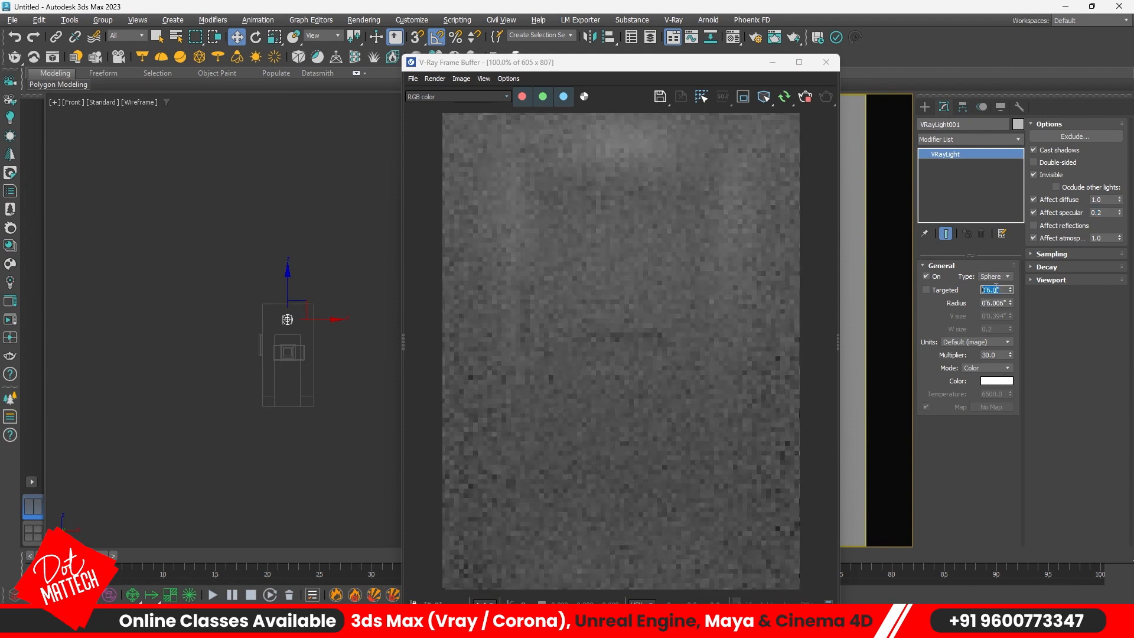
Draw a VRay plane light about 3'7" by 7'7" across the lower part of the room in the Front view
scroll(295, 307, up, 2)
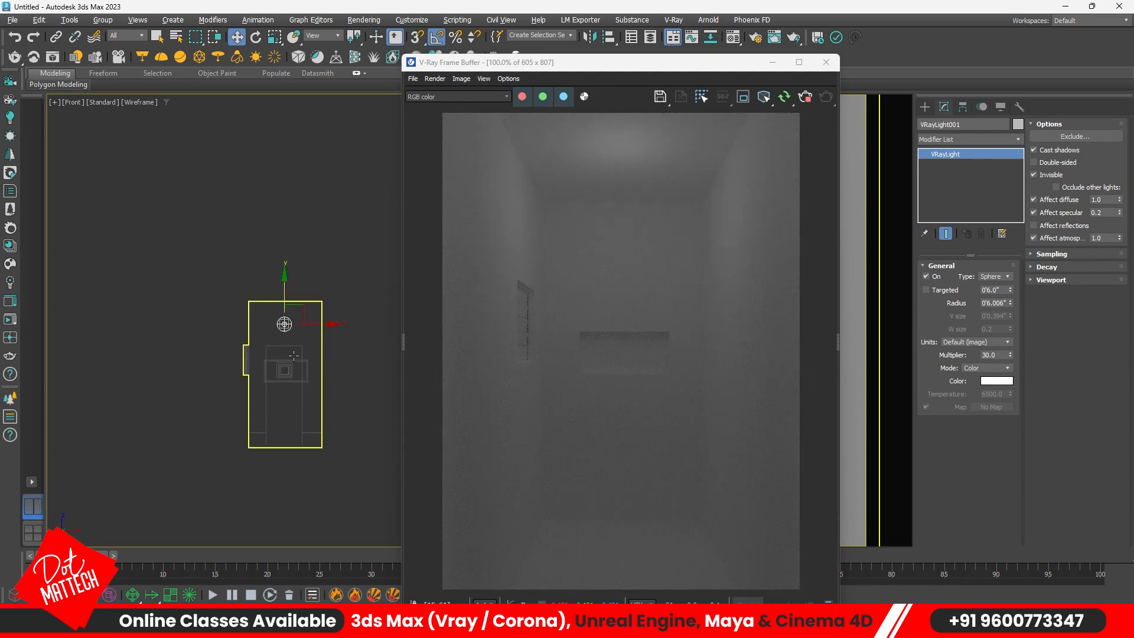
click(924, 106)
scroll(275, 395, up, 2)
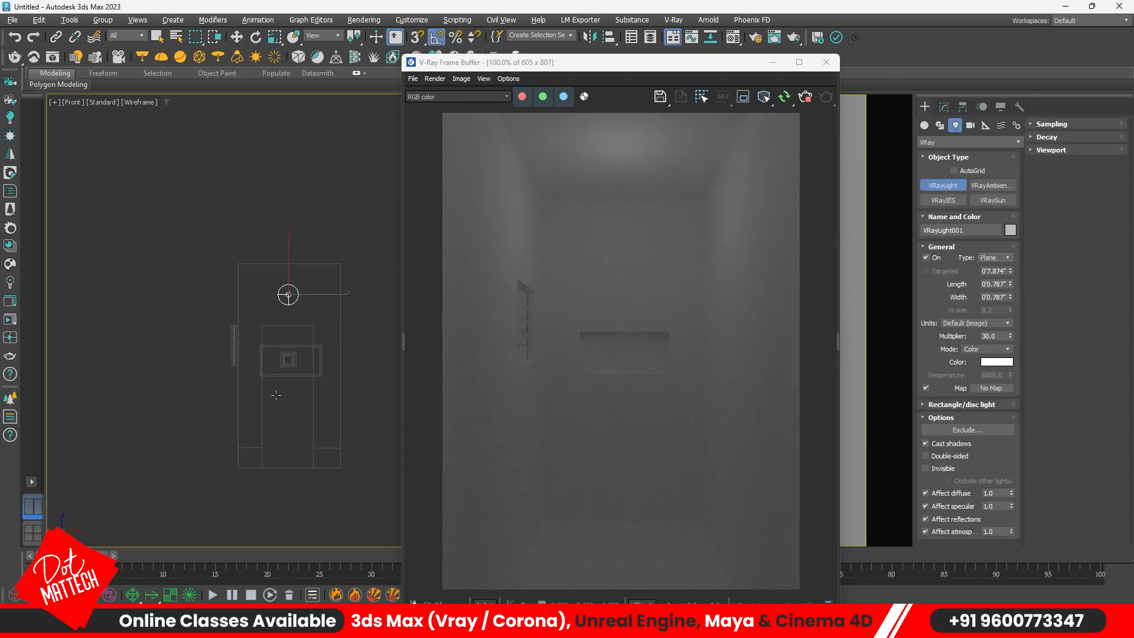
drag(253, 318, 327, 473)
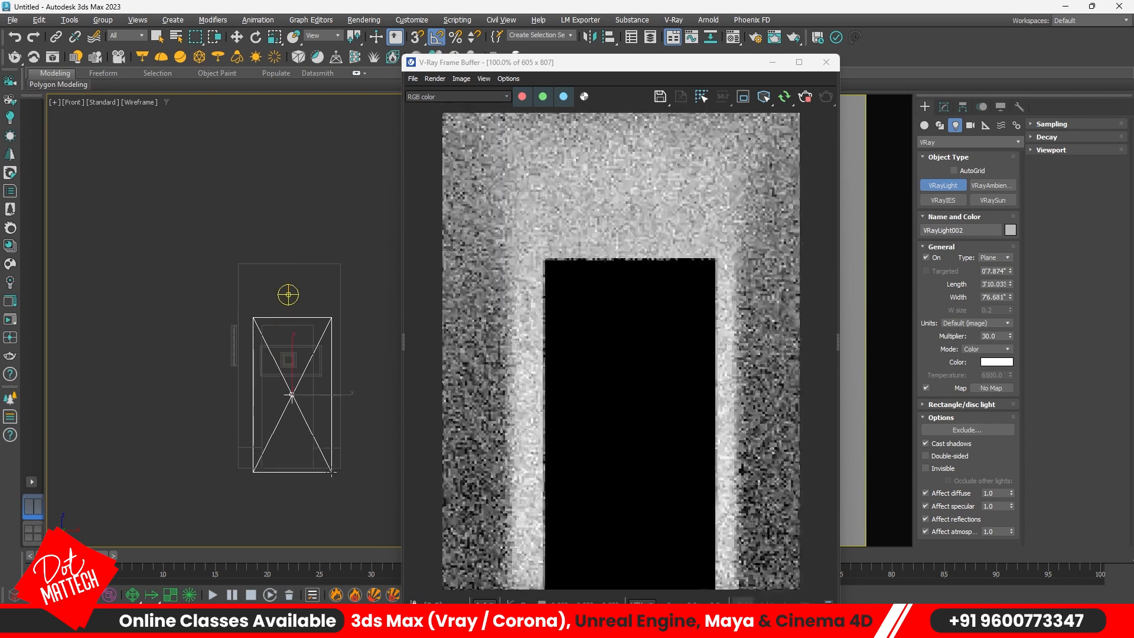
Move the plane light in the Top view to just outside the room's entrance wall
key(t)
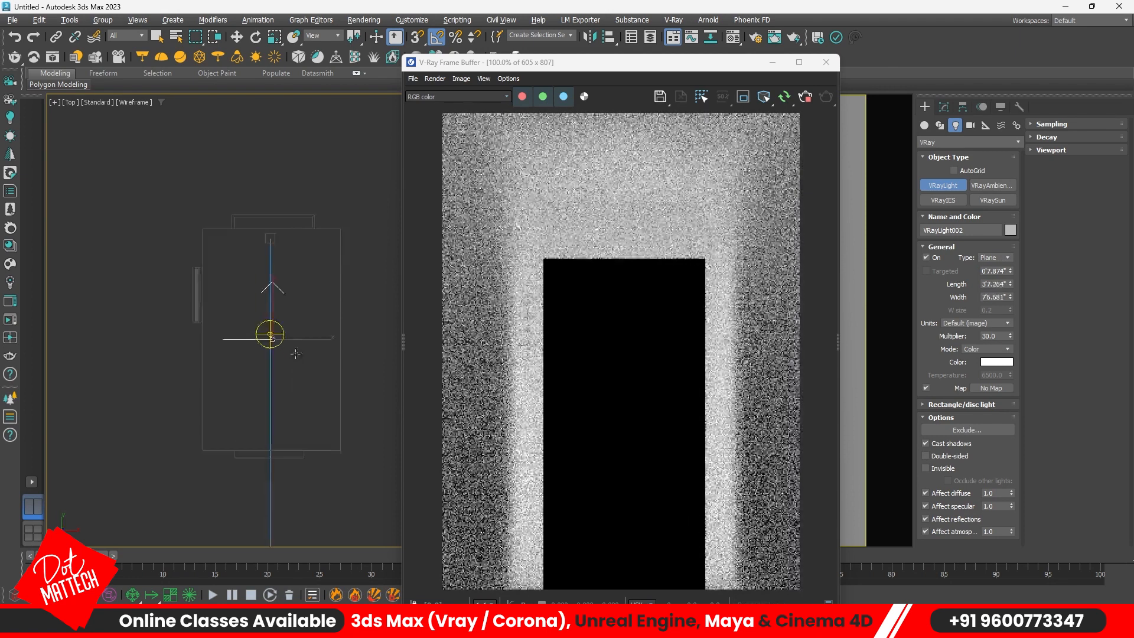
key(w)
drag(279, 313, 278, 381)
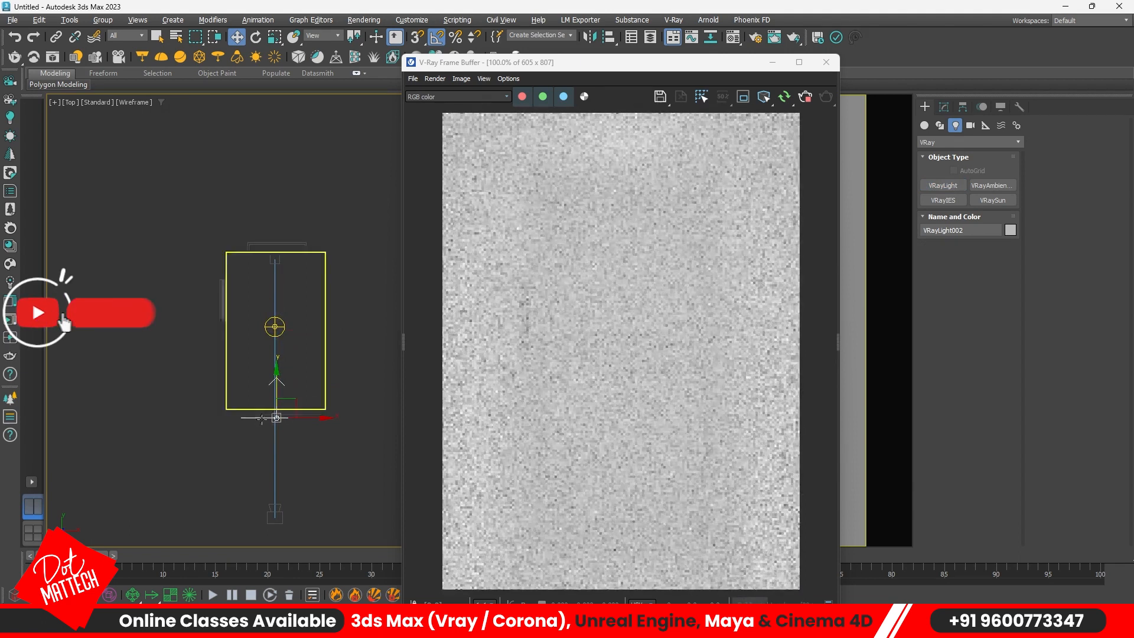
Make the plane light invisible, disable its Affect reflections option and set its multiplier to 10
click(943, 107)
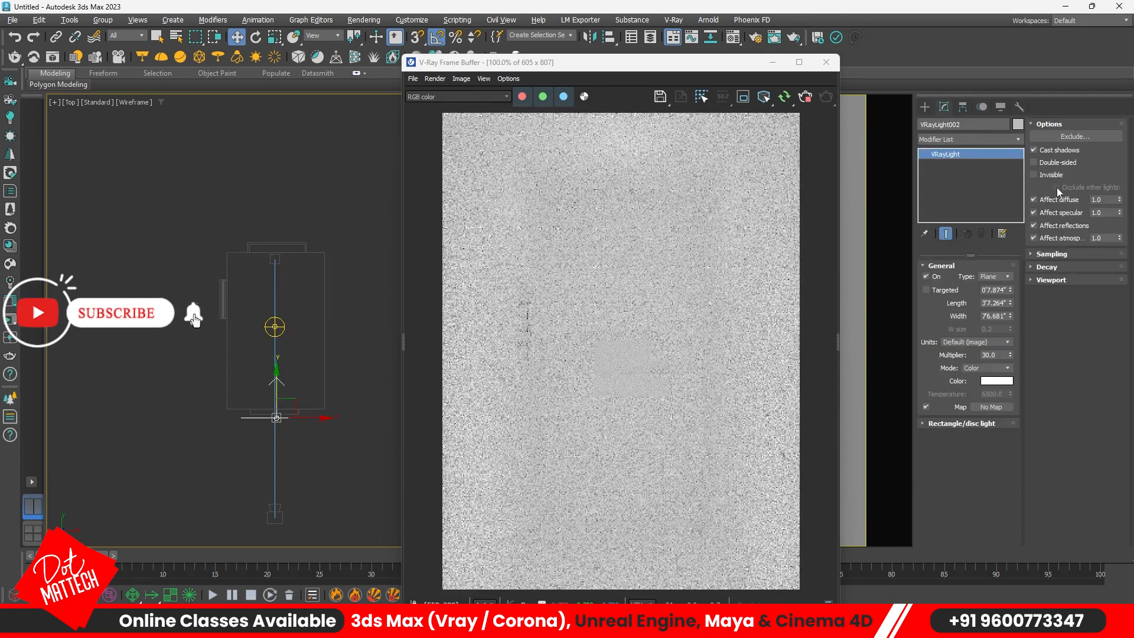
click(1050, 176)
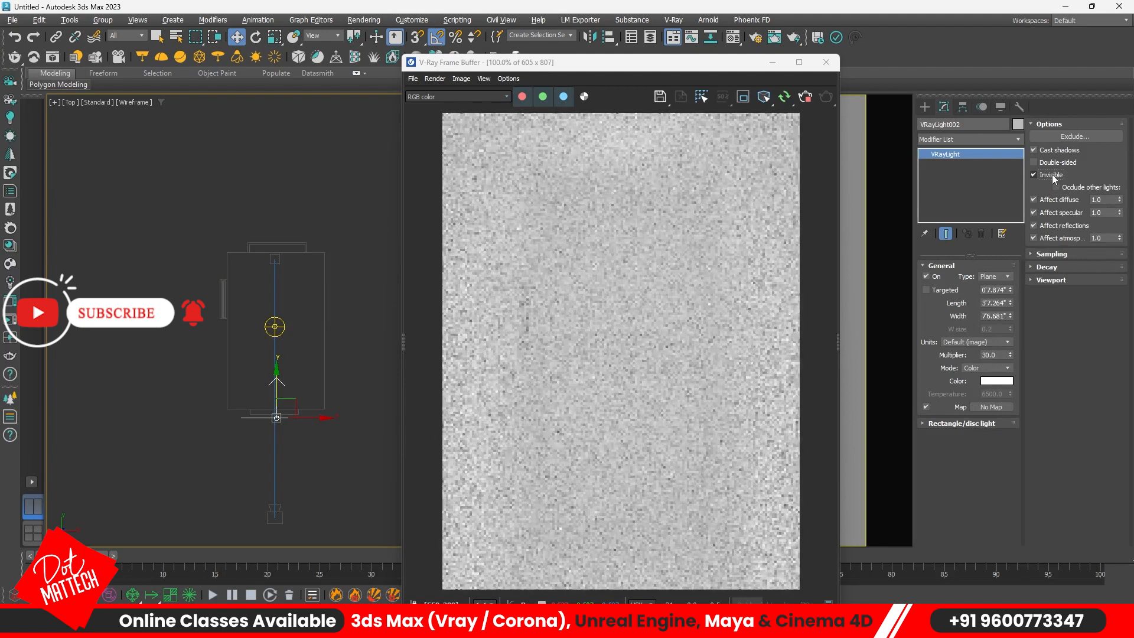
click(1059, 230)
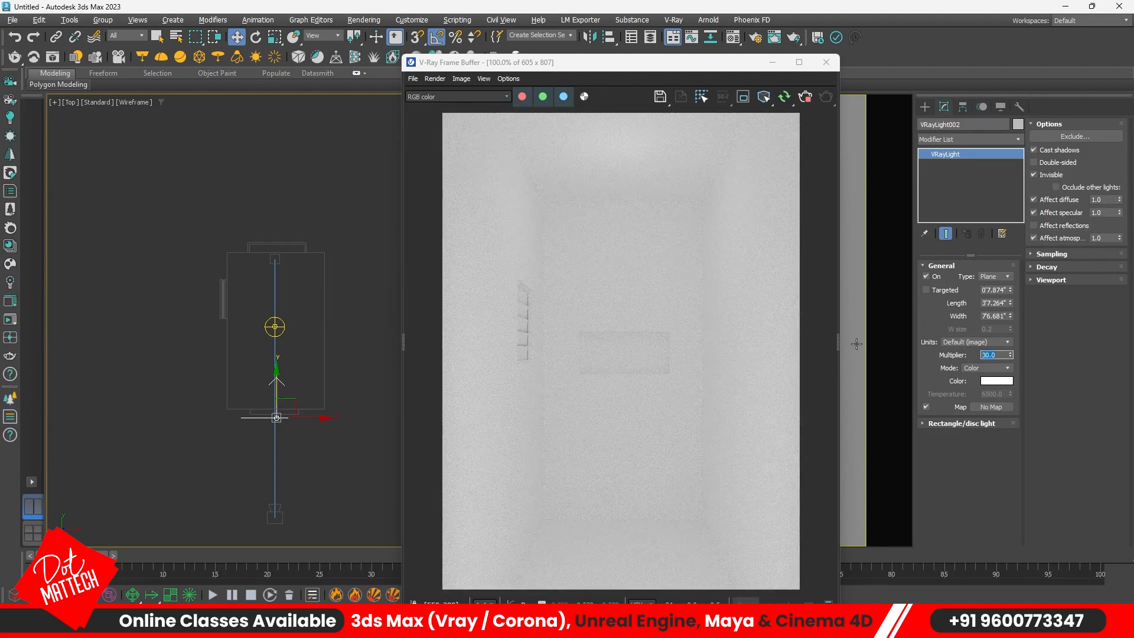
text(10)
key(Return)
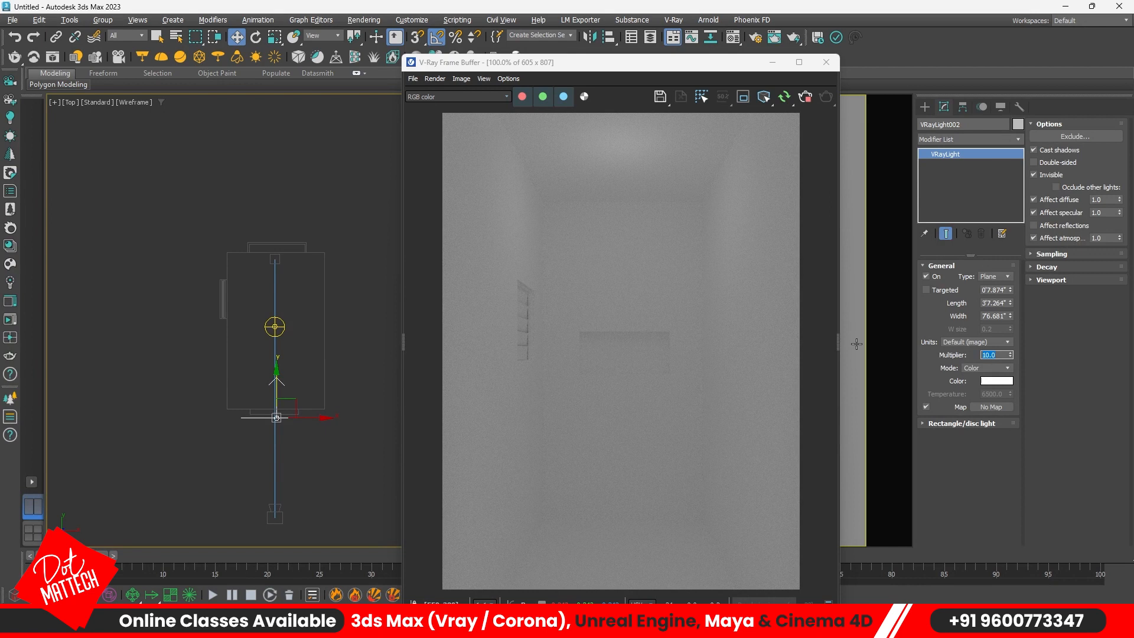
Deselect the light and set the roughness of the white Material #1 to 0.55
click(354, 303)
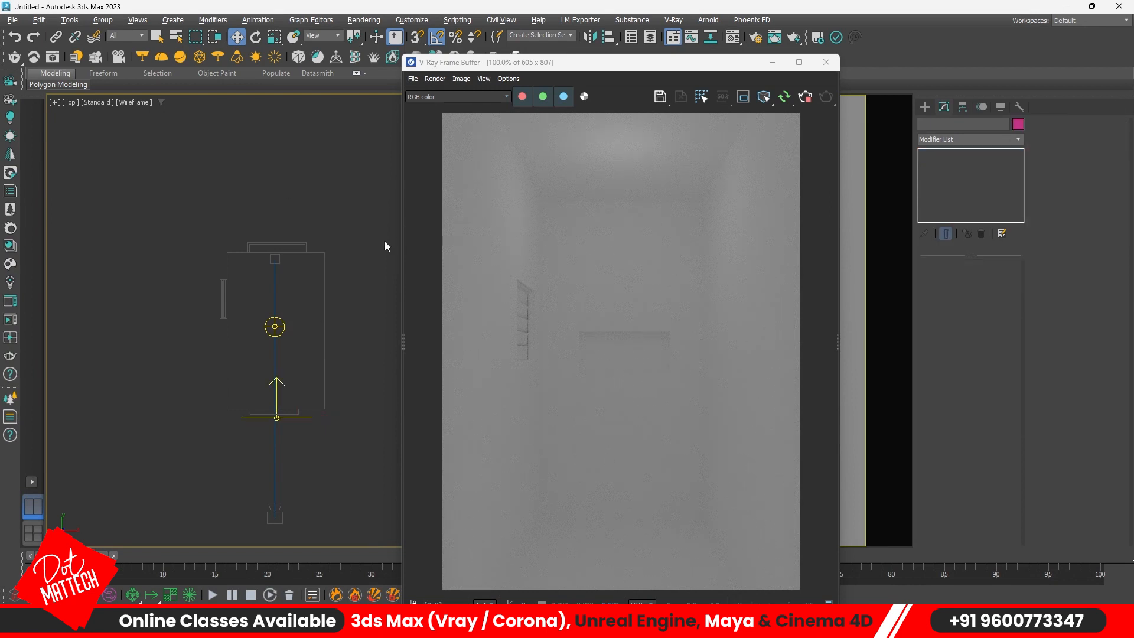
key(m)
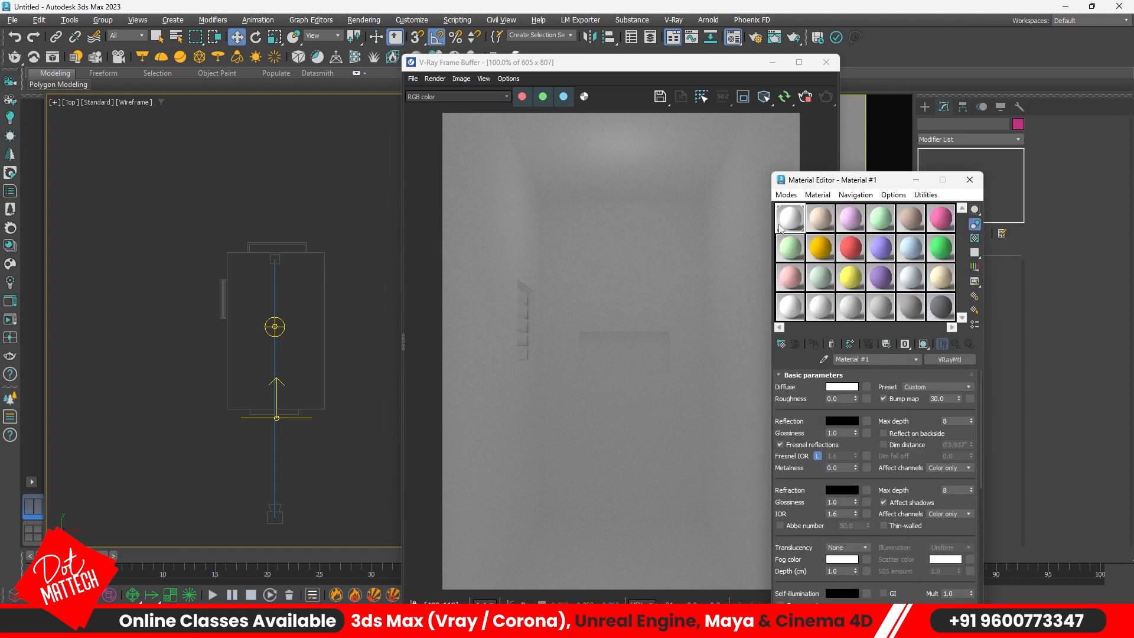
double_click(832, 398)
text(.55)
key(Return)
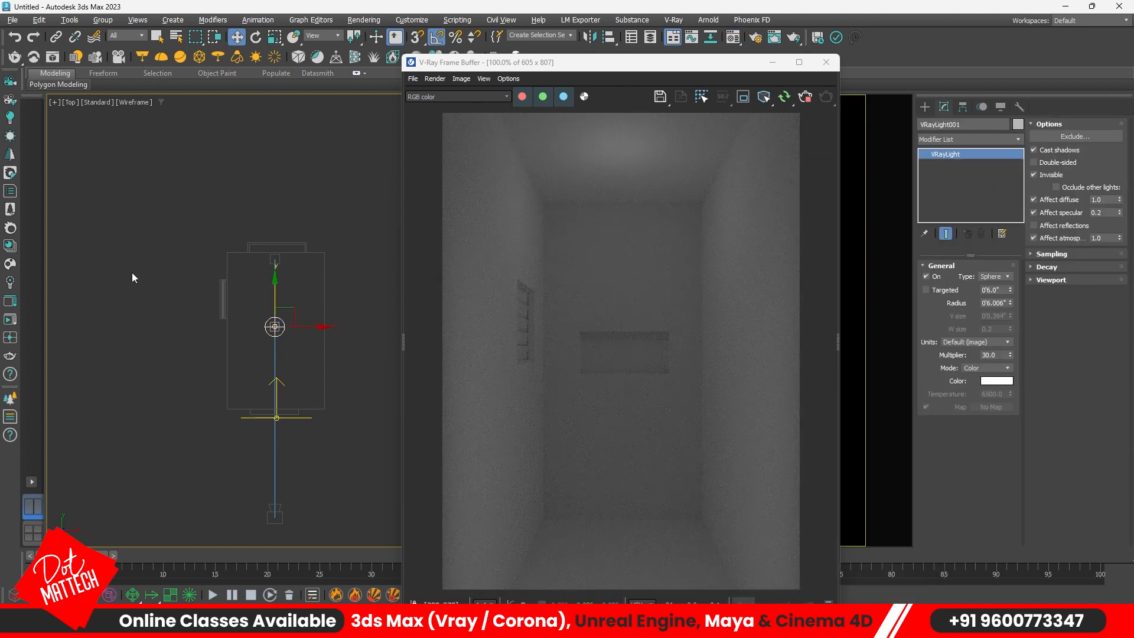
Move the sphere light closer to the back wall and clone it as two evenly spaced instances toward the entrance
scroll(273, 326, up, 4)
drag(271, 295, 264, 221)
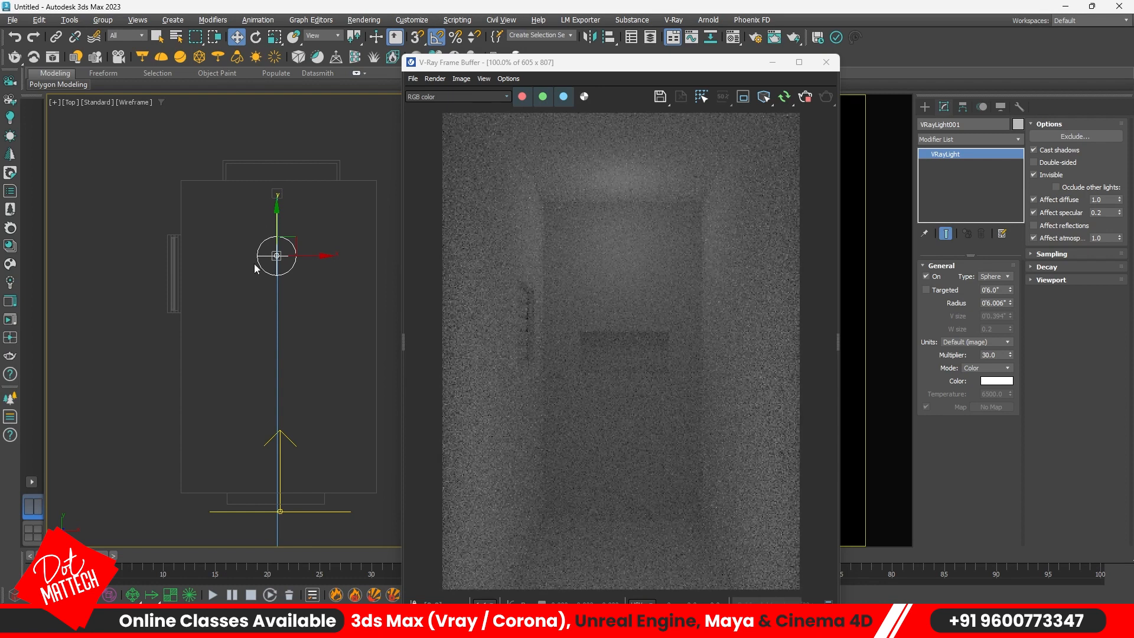
shift+drag(273, 220, 272, 303)
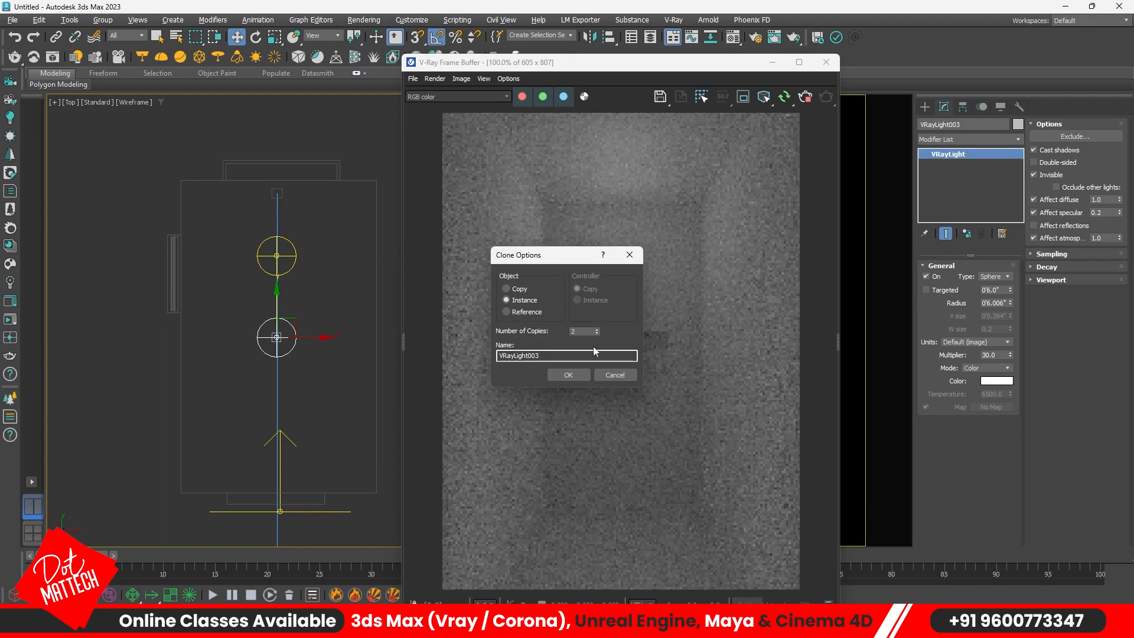
click(568, 374)
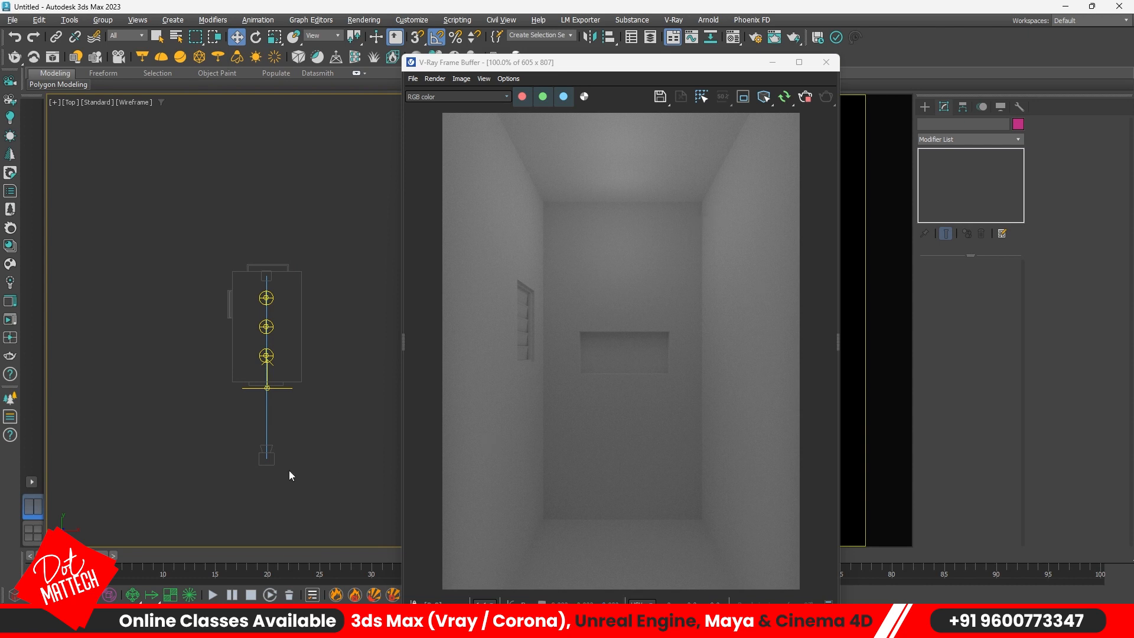
Add an Exposure correction to the render with exposure 1.688 and highlight burn 0.247
click(273, 462)
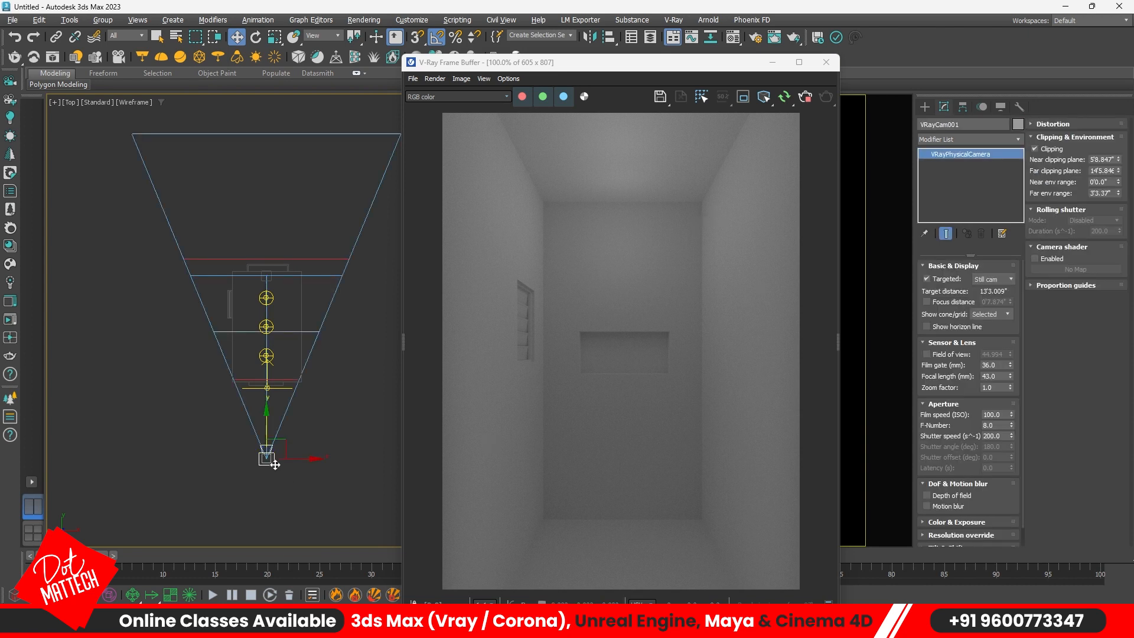
click(836, 341)
click(855, 98)
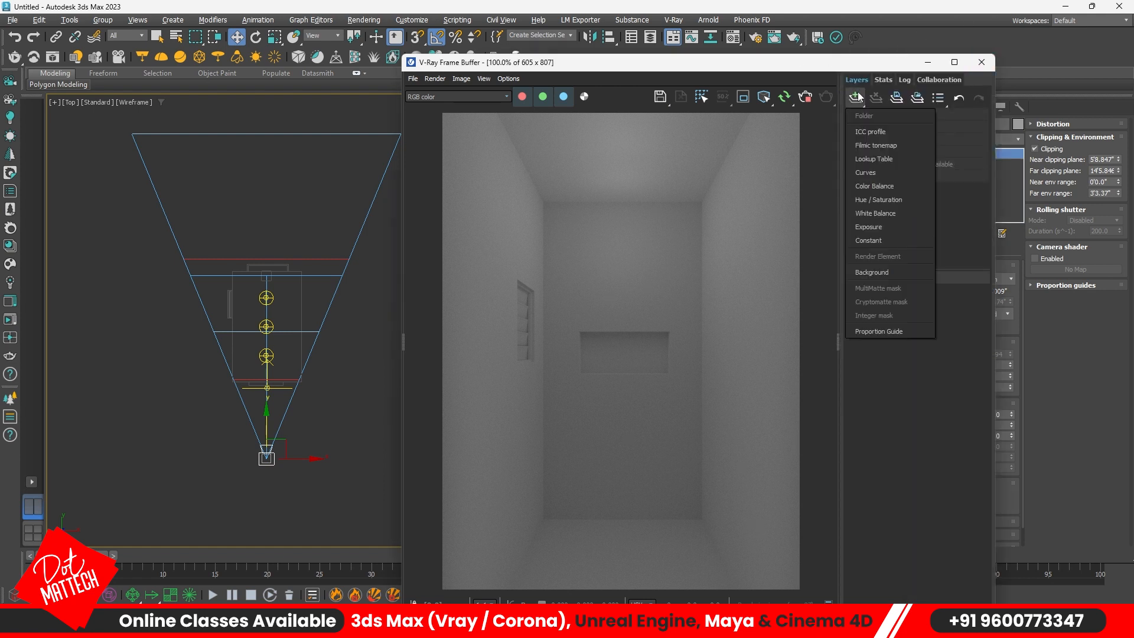
click(868, 228)
drag(900, 332, 910, 330)
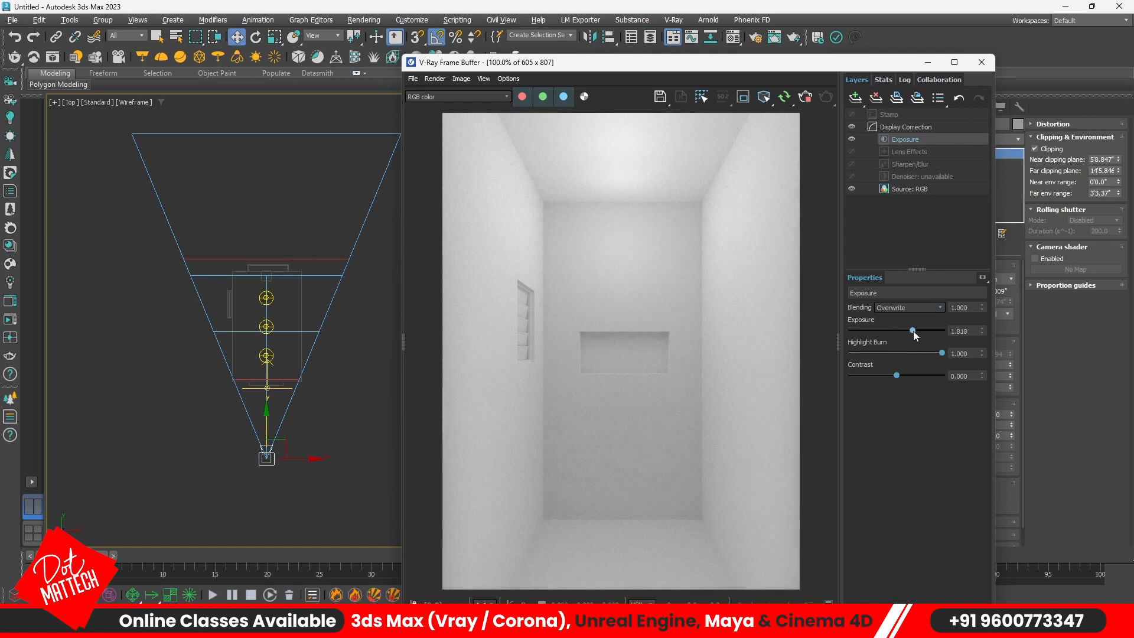
drag(943, 353, 896, 356)
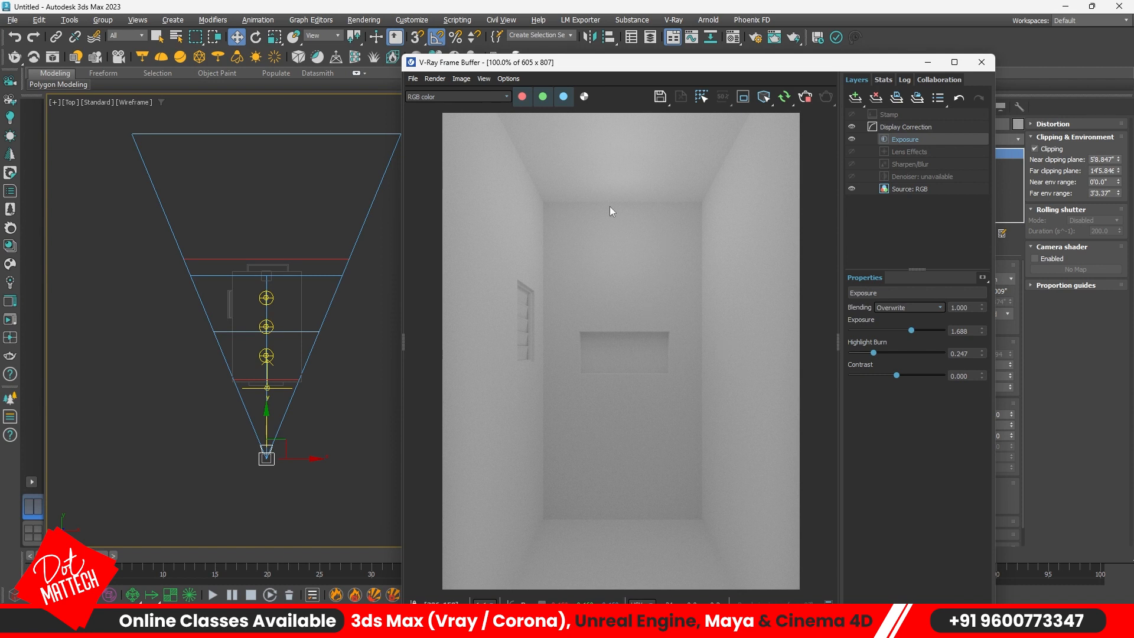
Add a Filmic tonemap layer to the render, compare the image with it off and on, and collapse the layer settings
click(859, 97)
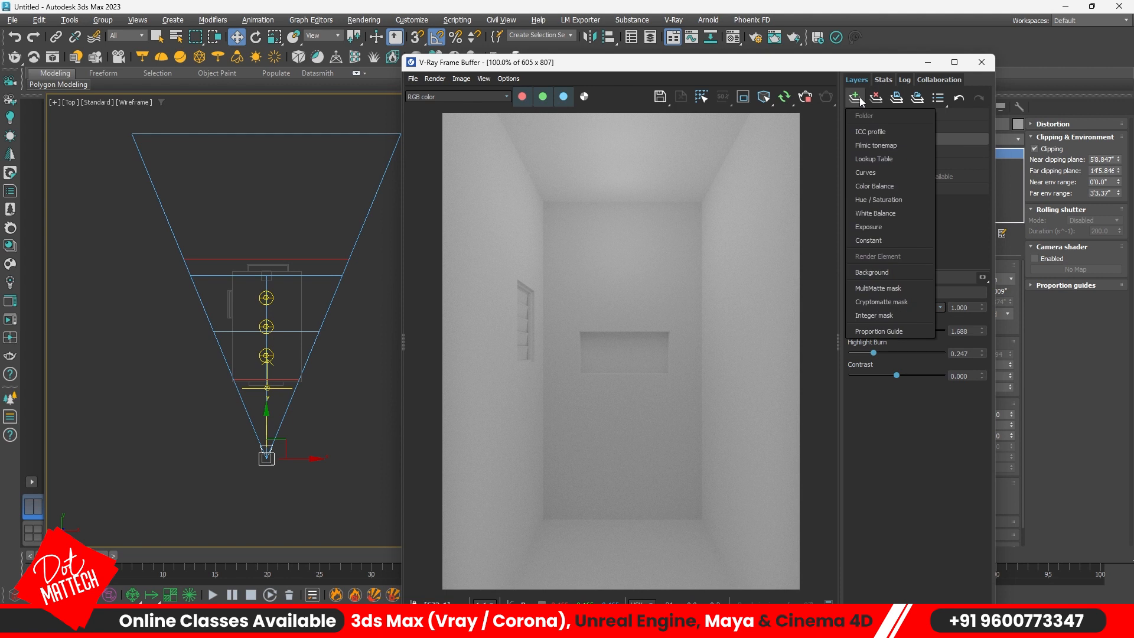
click(872, 146)
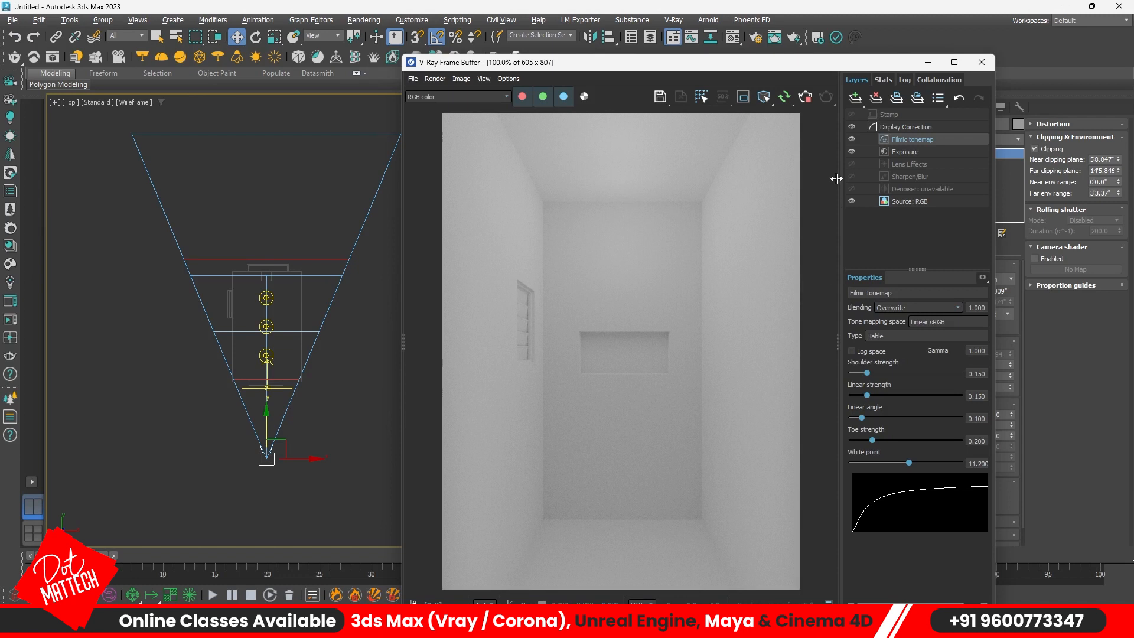
click(850, 140)
click(850, 139)
click(851, 139)
click(851, 139)
click(850, 139)
click(851, 140)
click(836, 343)
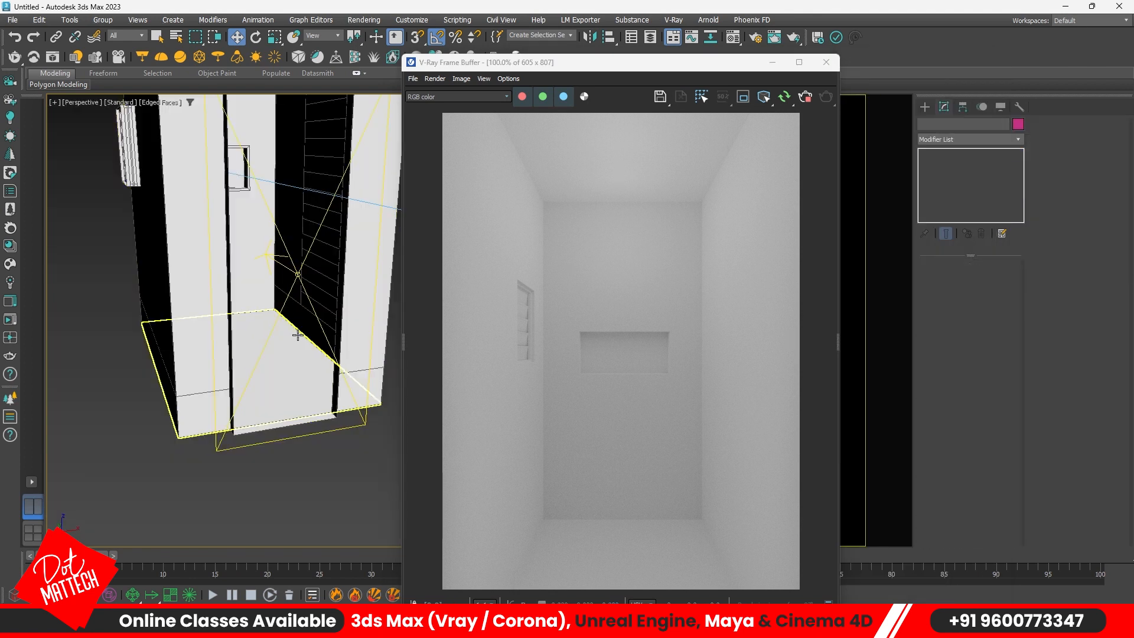
Replace Material #2 with a Multi/Sub-Object material
key(m)
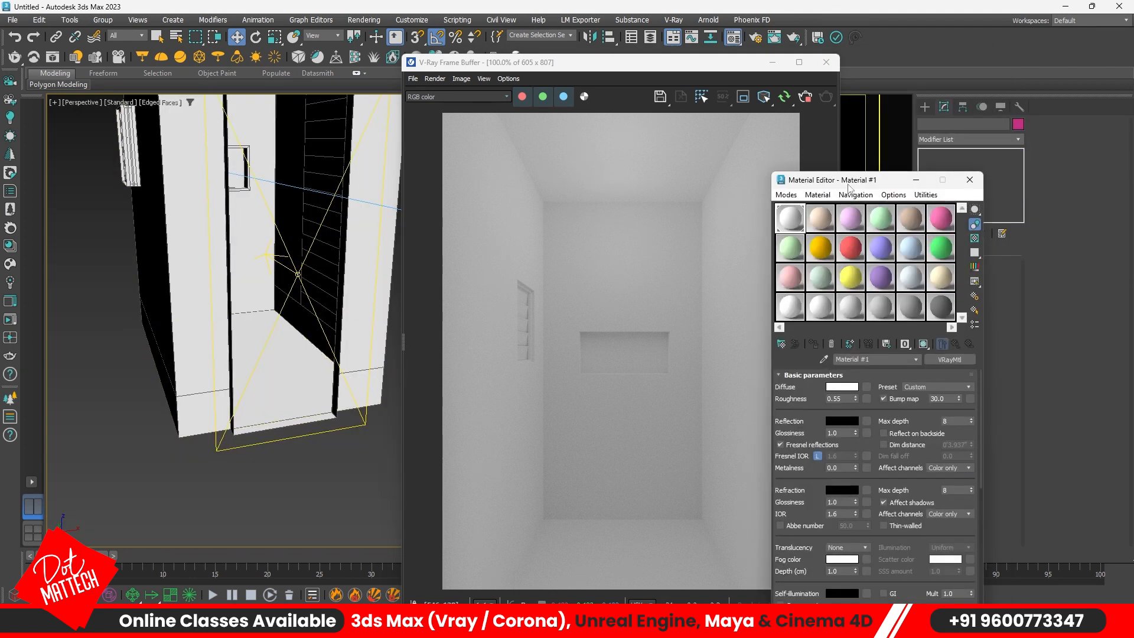
click(850, 219)
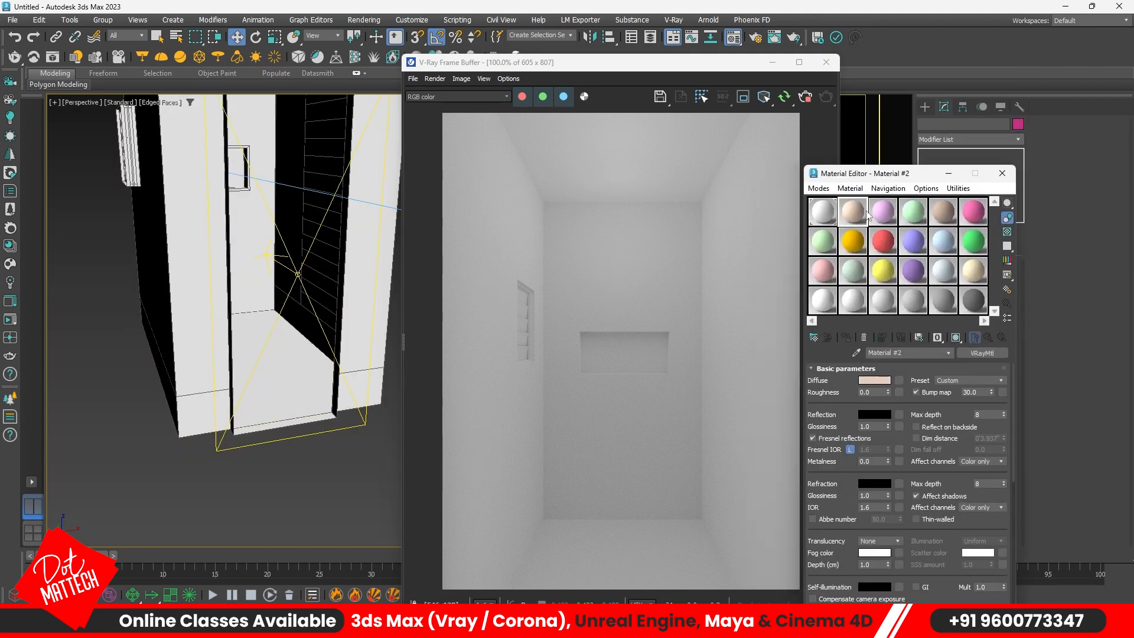
click(813, 338)
click(576, 209)
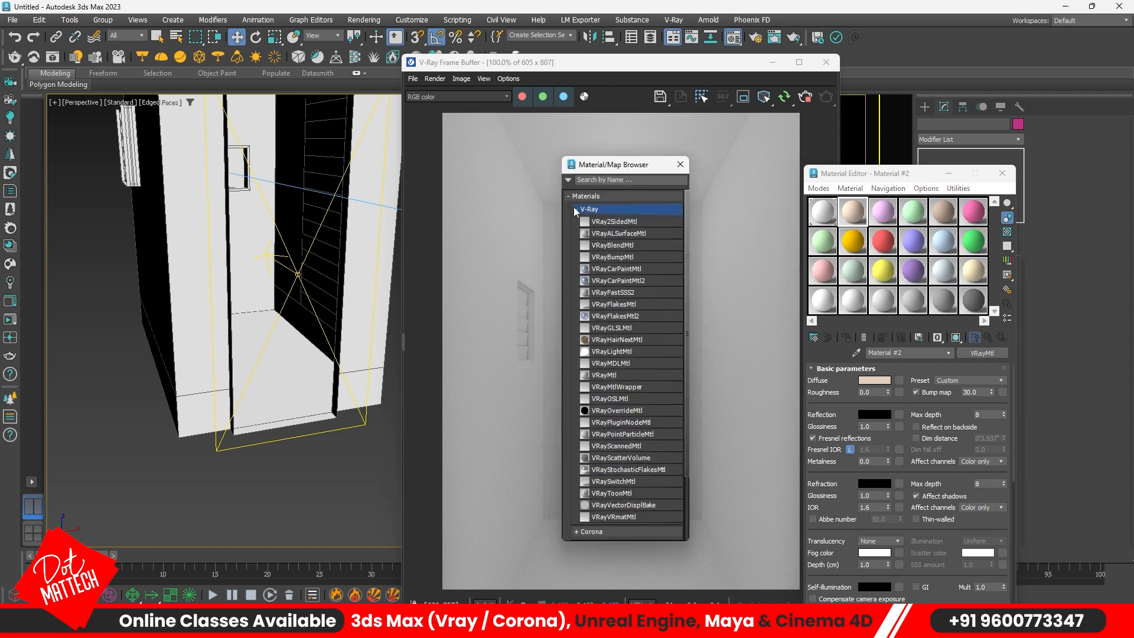
double_click(611, 324)
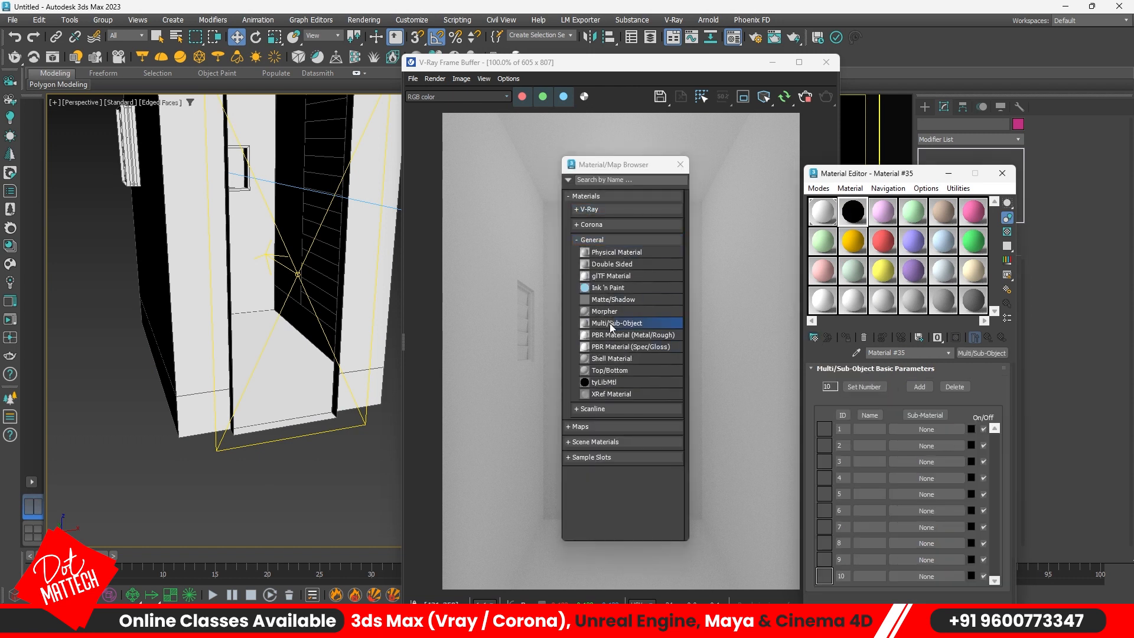
click(680, 164)
Reduce the Multi/Sub-Object material to two sub-materials
click(953, 387)
click(954, 387)
click(954, 386)
click(954, 387)
click(953, 386)
click(953, 387)
click(953, 387)
click(953, 387)
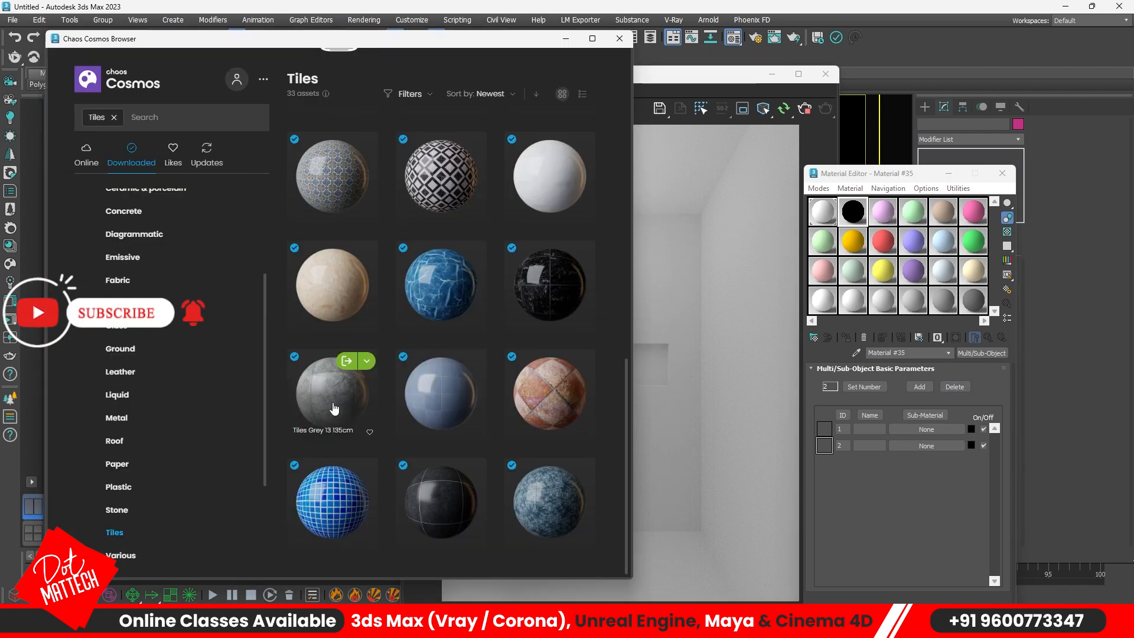
Load Tiles Grey 13 135cm, beige marble and Granite E 80cm from Cosmos, using marble as sub-material 1 and a copy of the granite as sub-material 2
drag(332, 389, 852, 218)
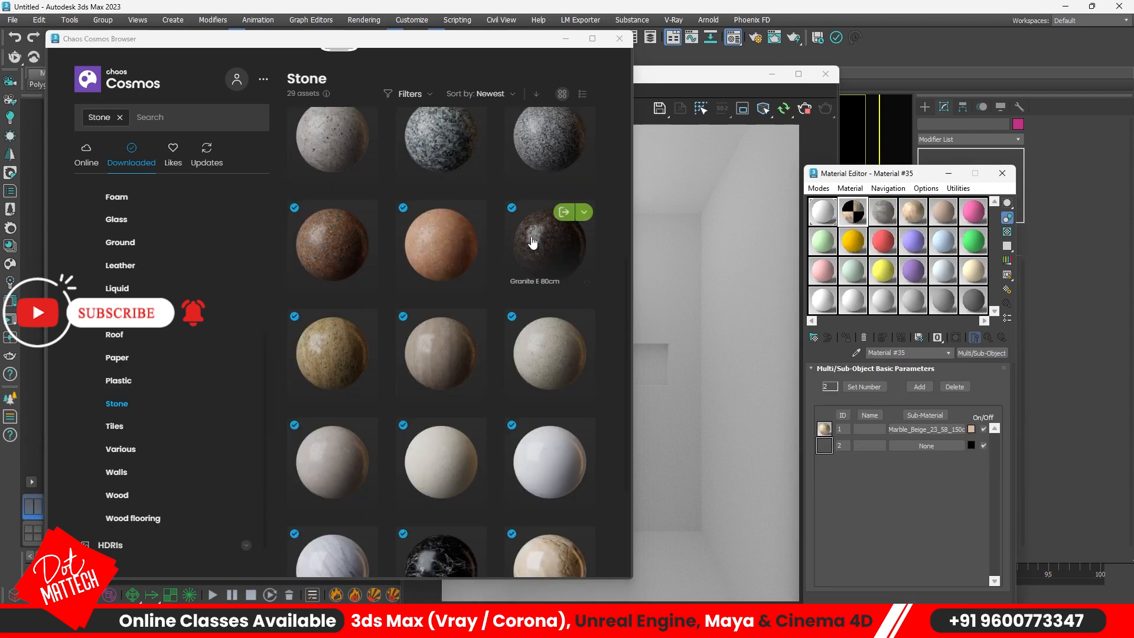
drag(547, 248, 919, 222)
click(853, 218)
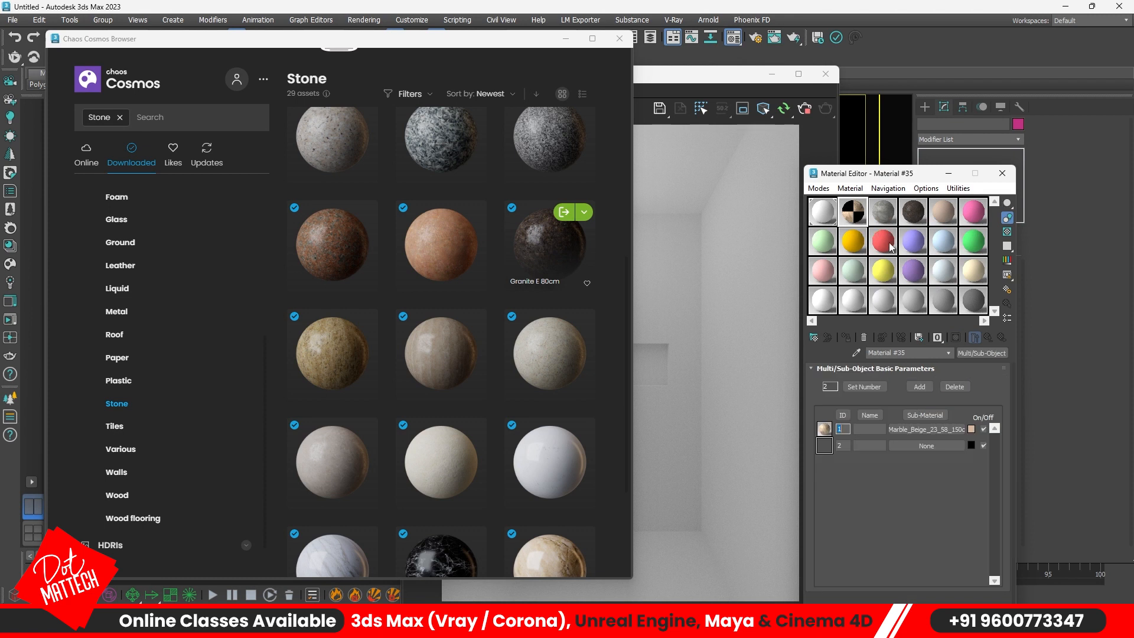
drag(901, 453, 902, 451)
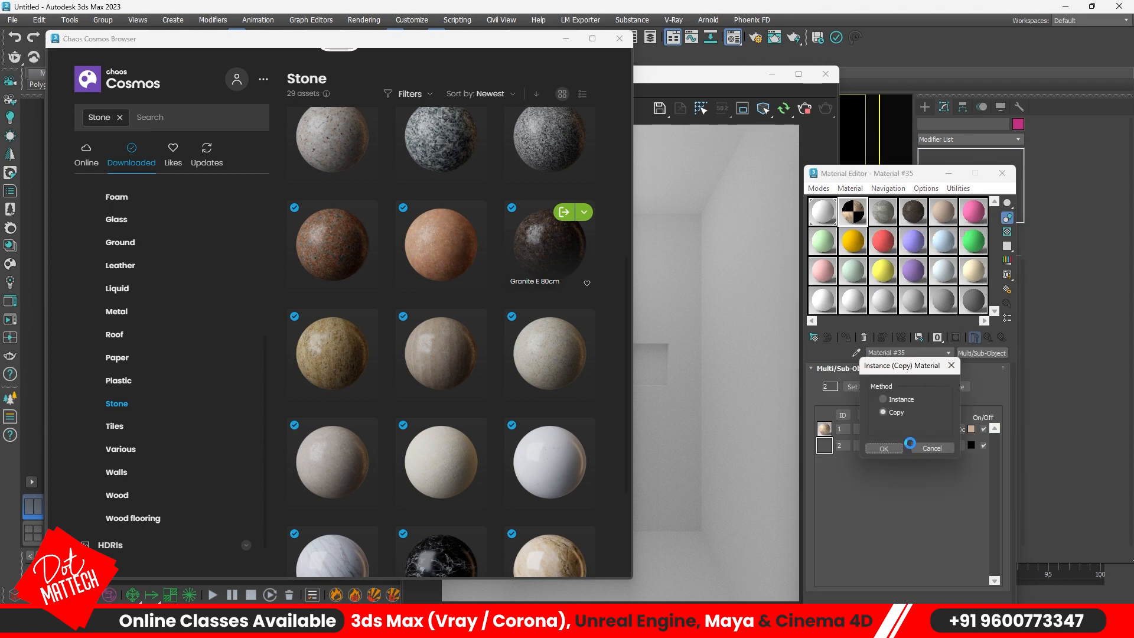
click(886, 450)
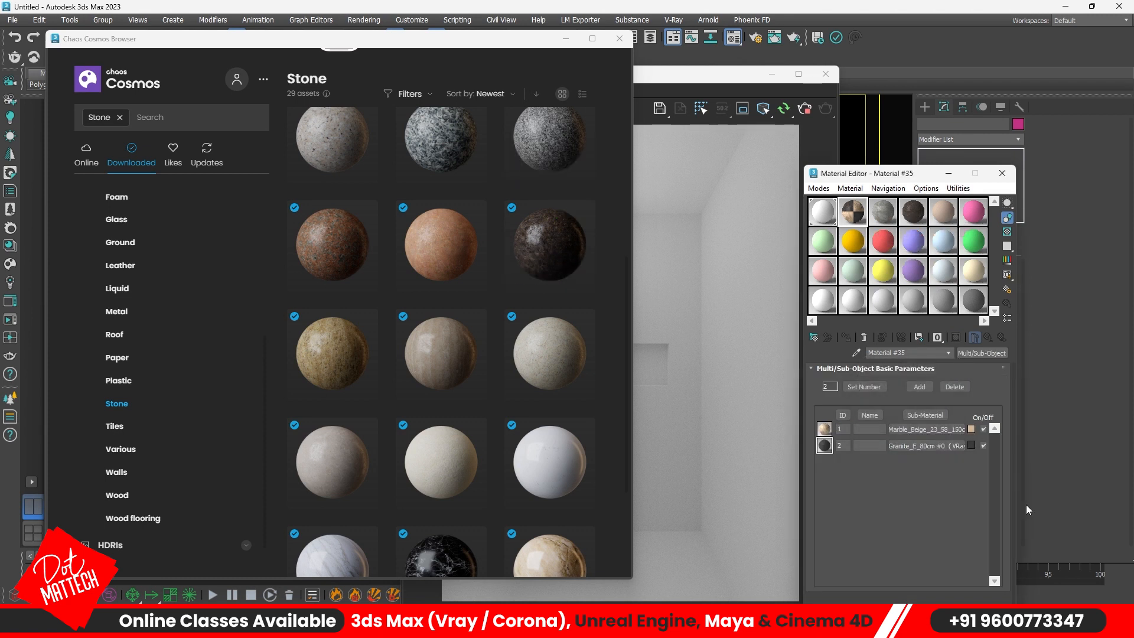
click(621, 39)
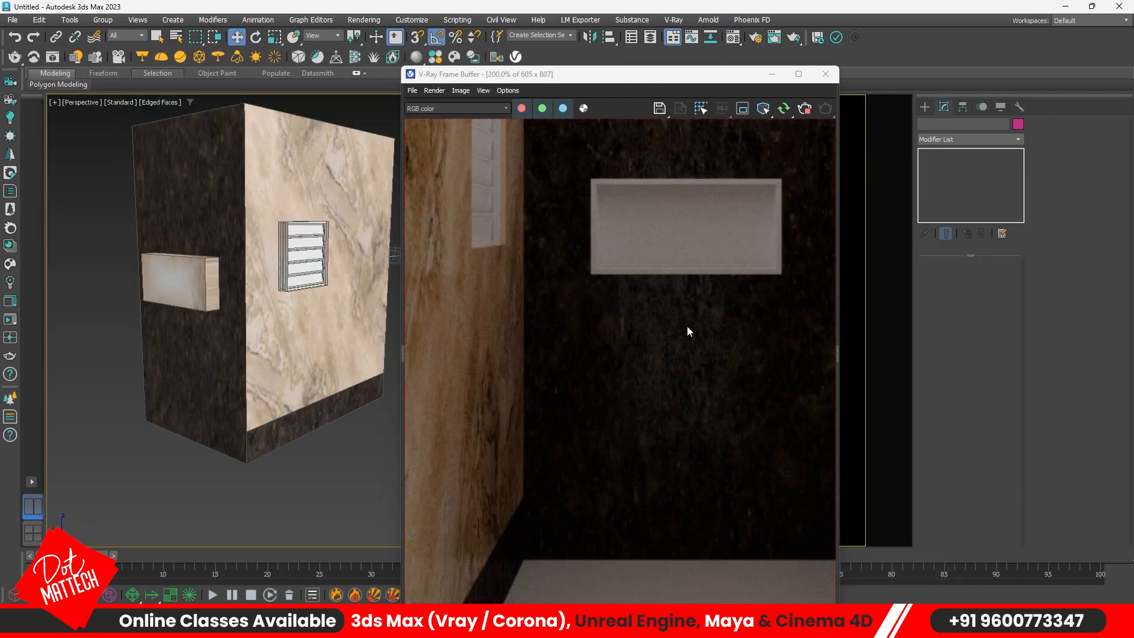
Add a UVW Map modifier with Box mapping to the room box and check the granite texture around the wall niche
scroll(632, 454, down, 2)
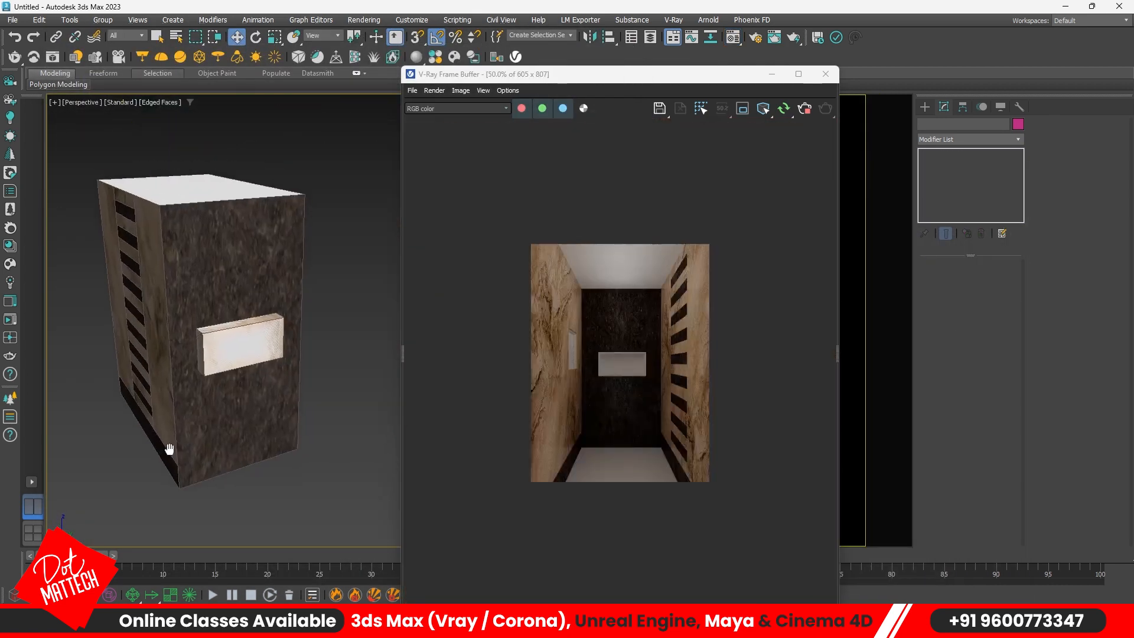
click(274, 409)
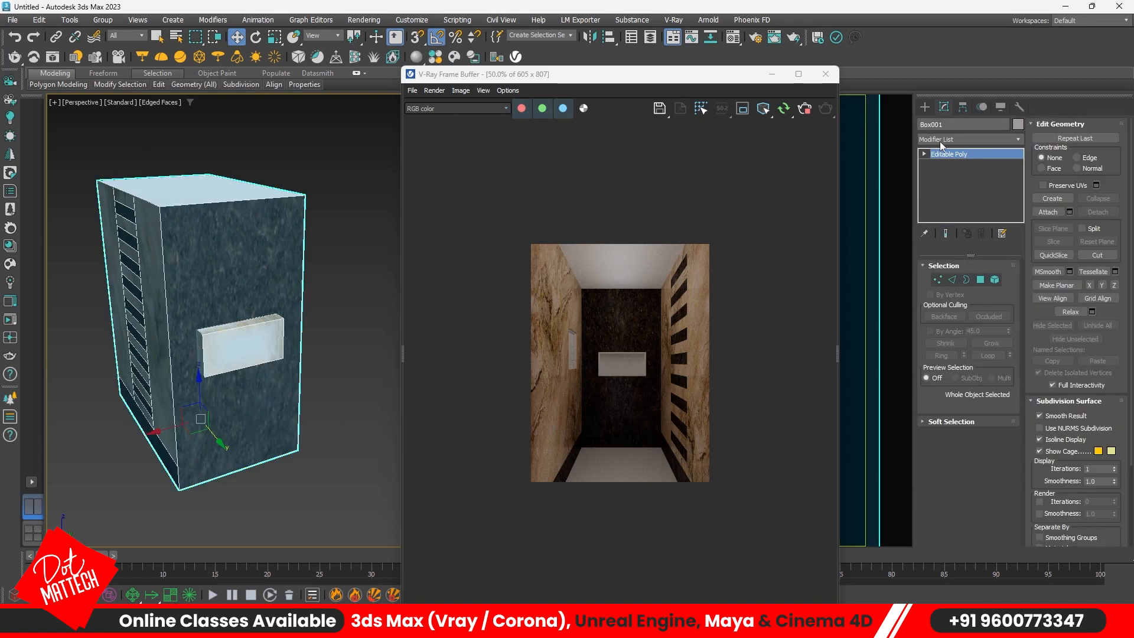
click(947, 138)
key(u)
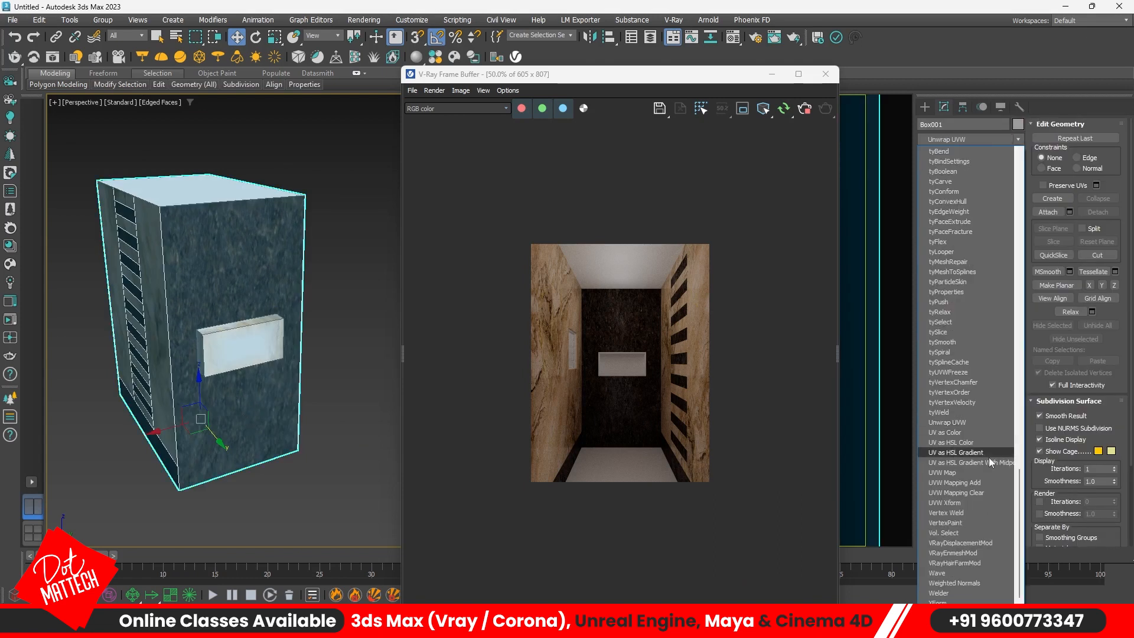
click(946, 473)
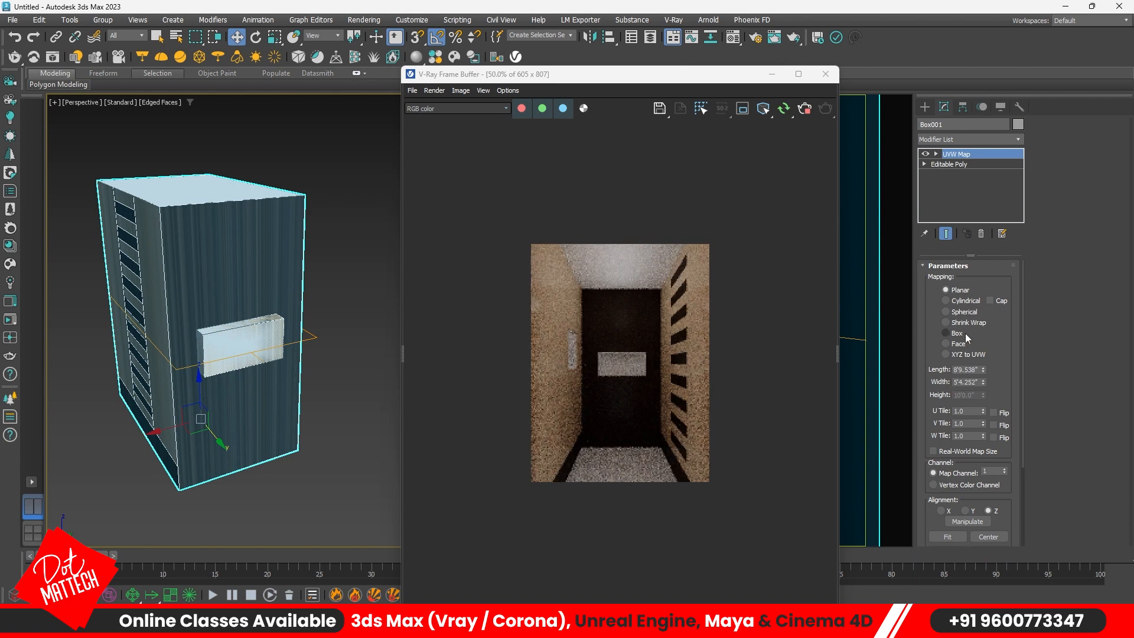
click(966, 334)
scroll(239, 296, up, 5)
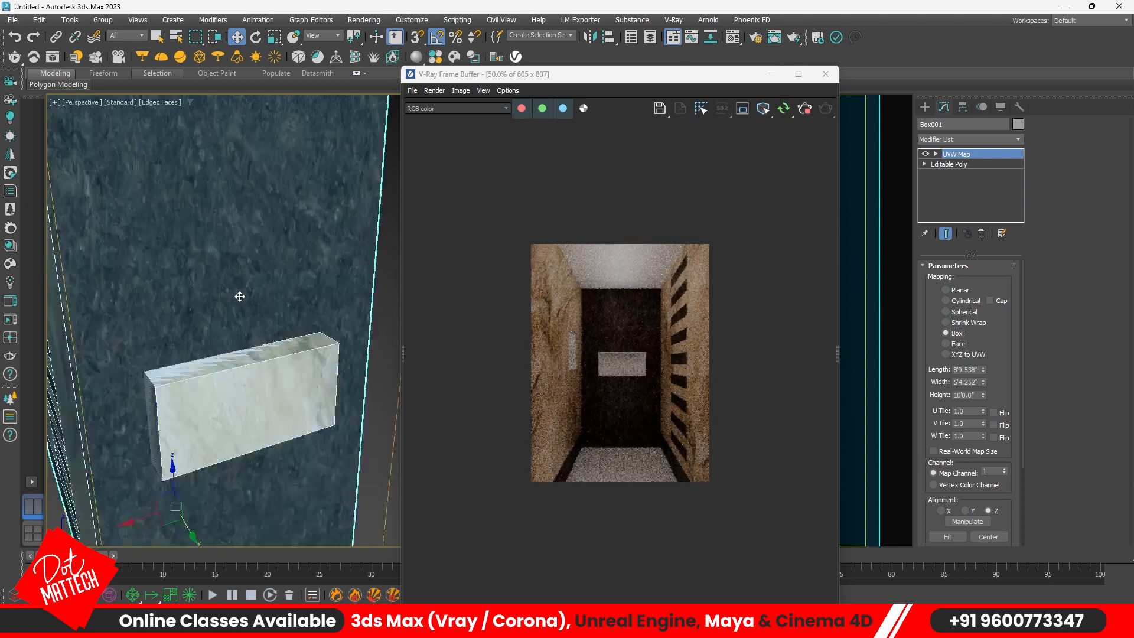
scroll(578, 356, up, 1)
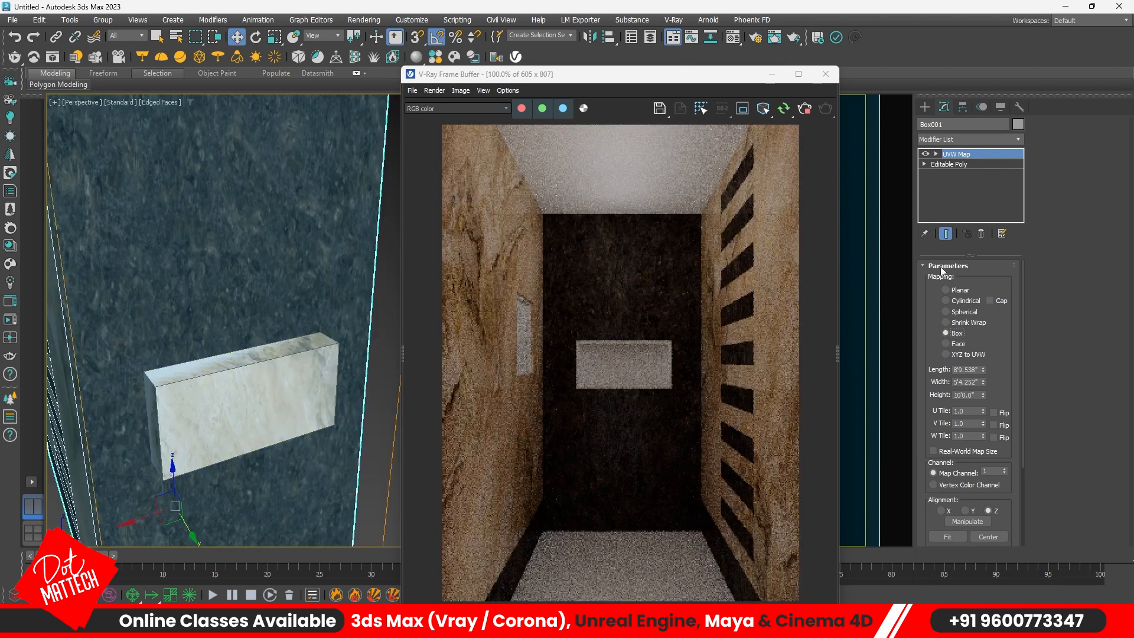
Rescale the UVW Map gizmo on the room box to adjust the texture size
click(936, 154)
click(957, 165)
scroll(239, 361, down, 3)
key(e)
key(r)
drag(186, 285, 186, 300)
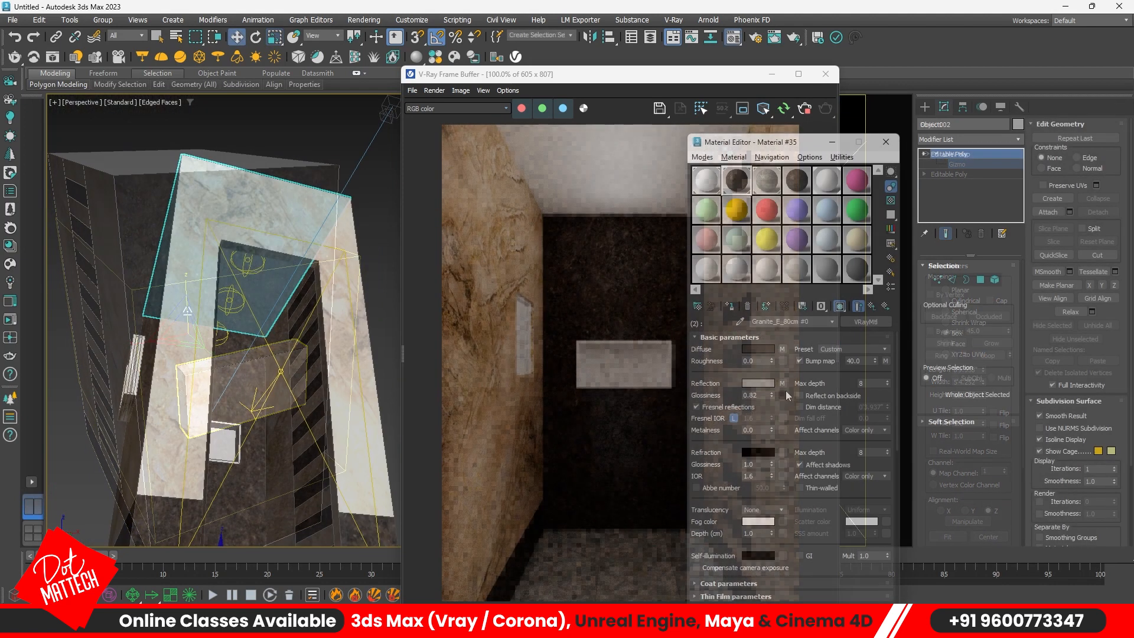
Set the Granite E 80cm sub-material's reflection color to pure white and its reflection map amount to 30
click(758, 383)
drag(614, 302, 637, 364)
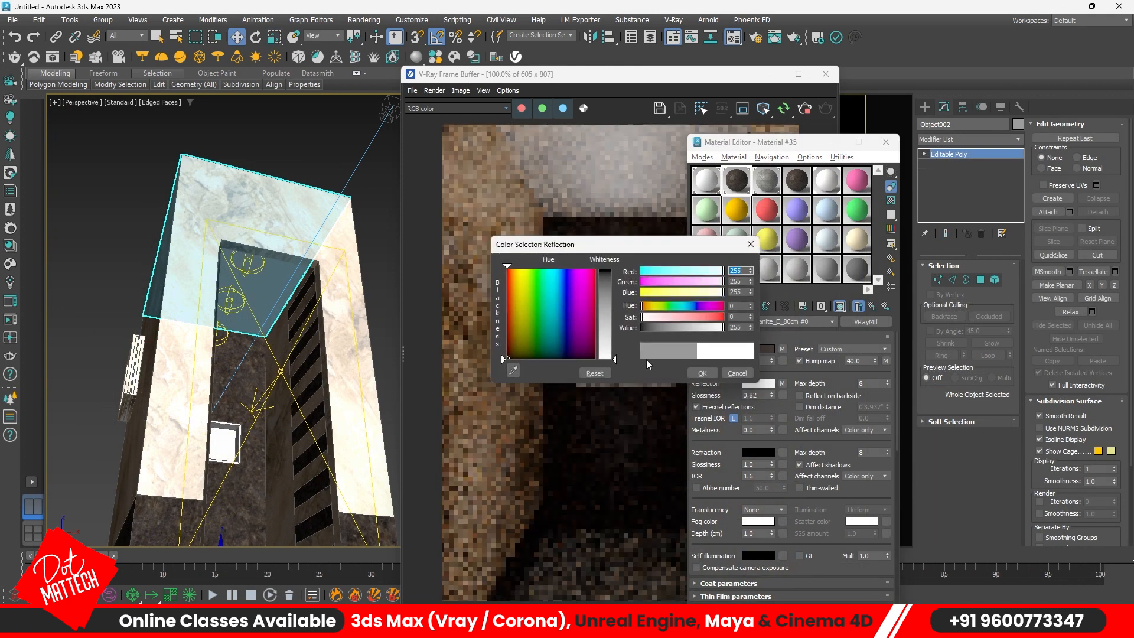
click(702, 373)
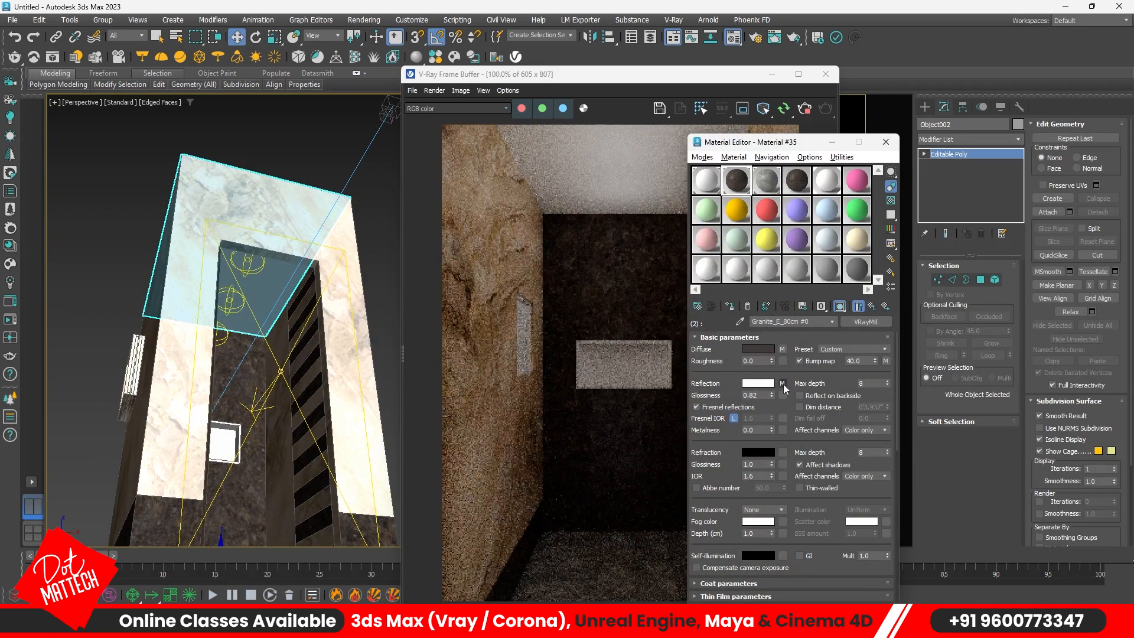
click(729, 337)
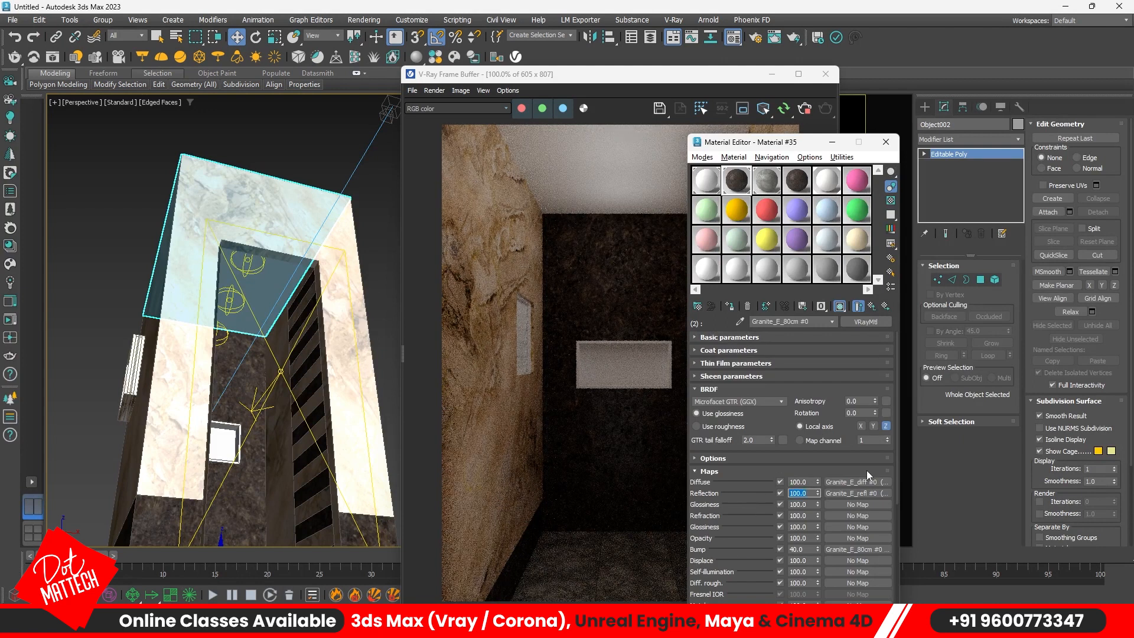
text(30)
key(Return)
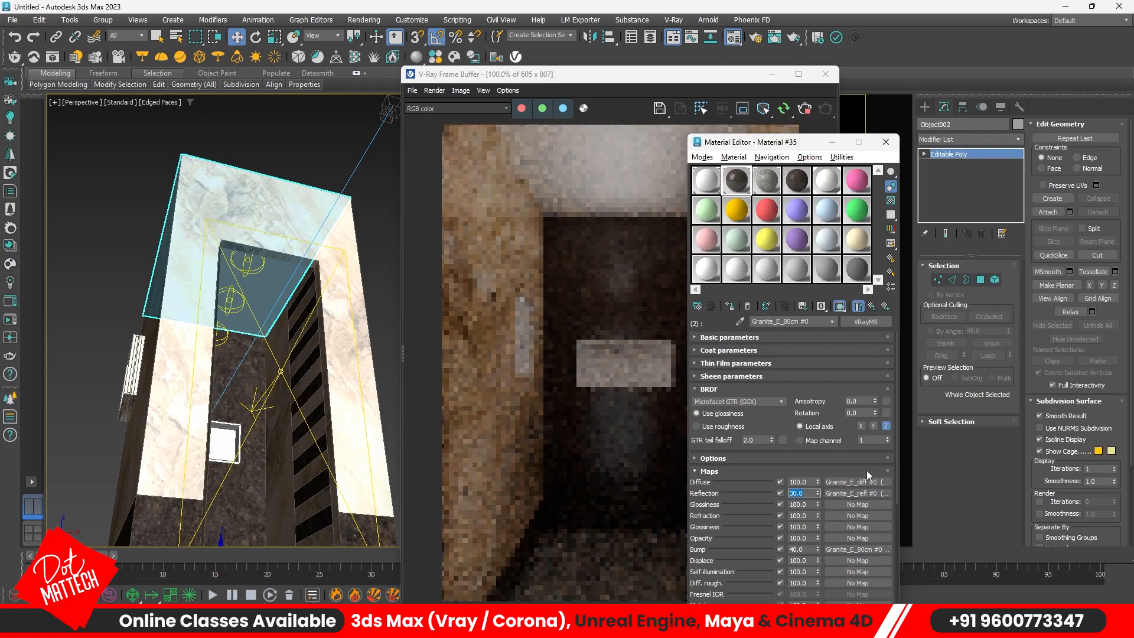
scroll(638, 433, up, 1)
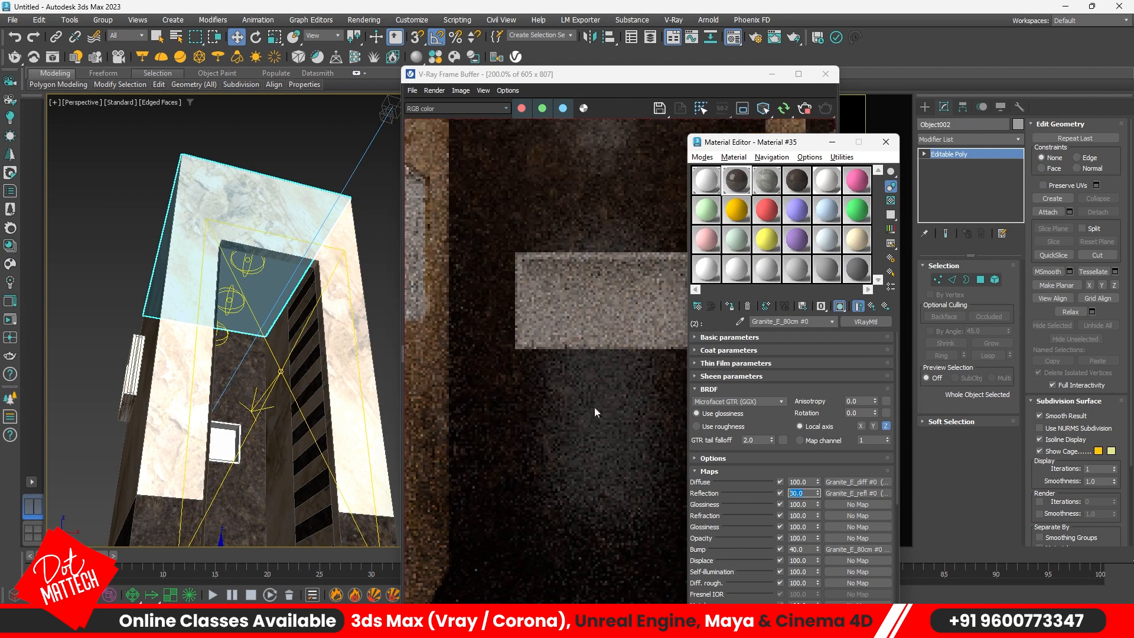
scroll(603, 378, down, 1)
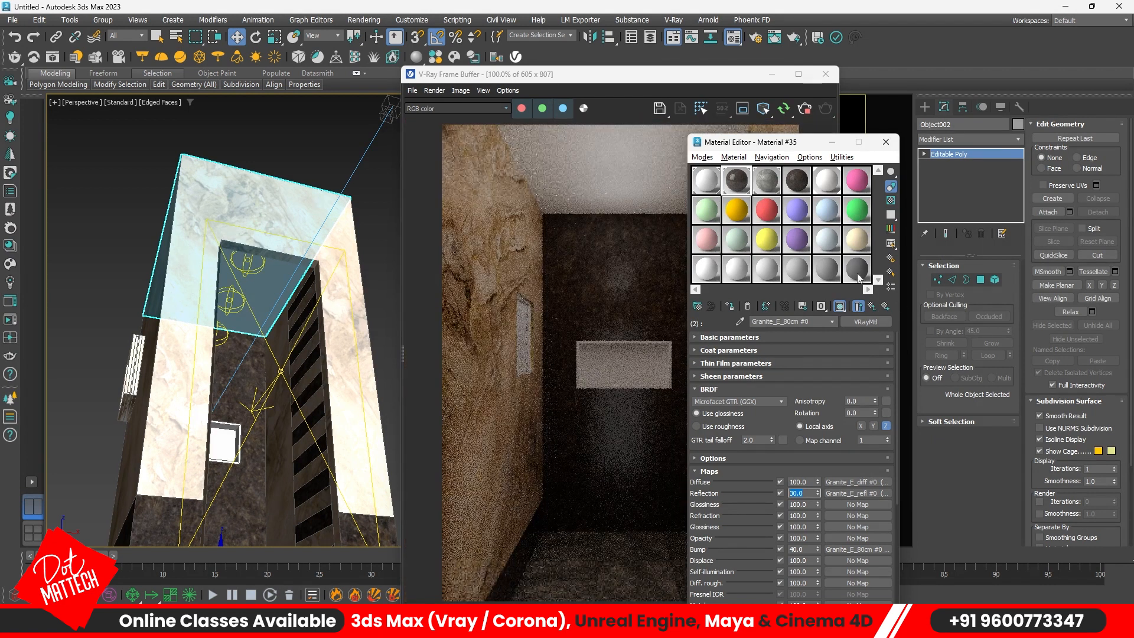
Set the reflection and glossiness map amounts of the beige marble sub-material to 30 each
click(870, 305)
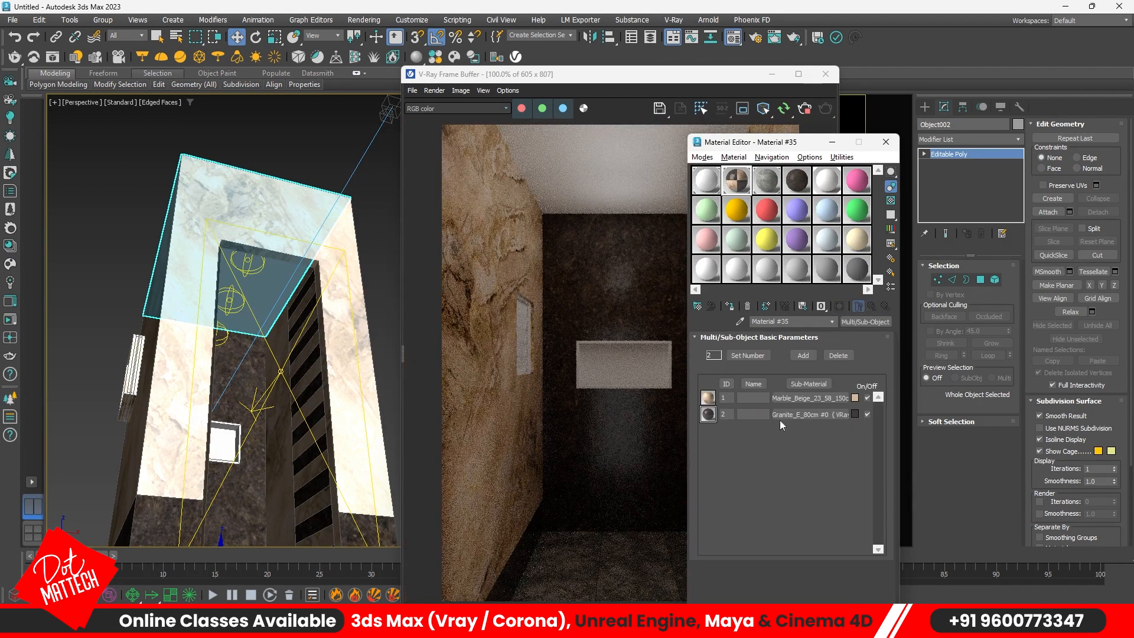
click(795, 398)
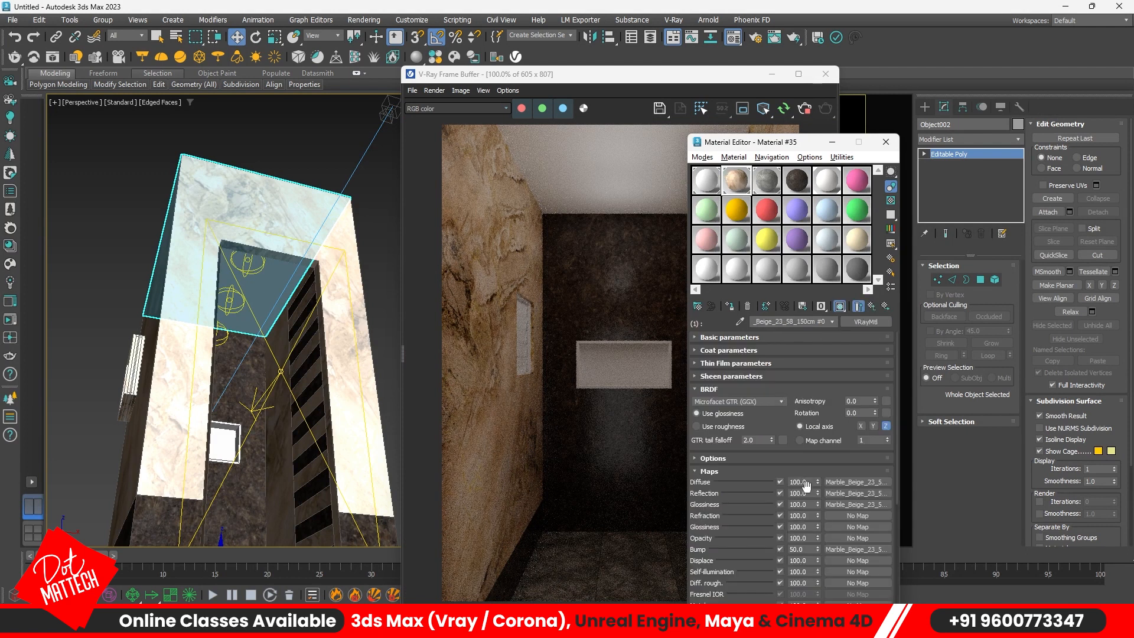
text(30)
key(Tab)
text(30)
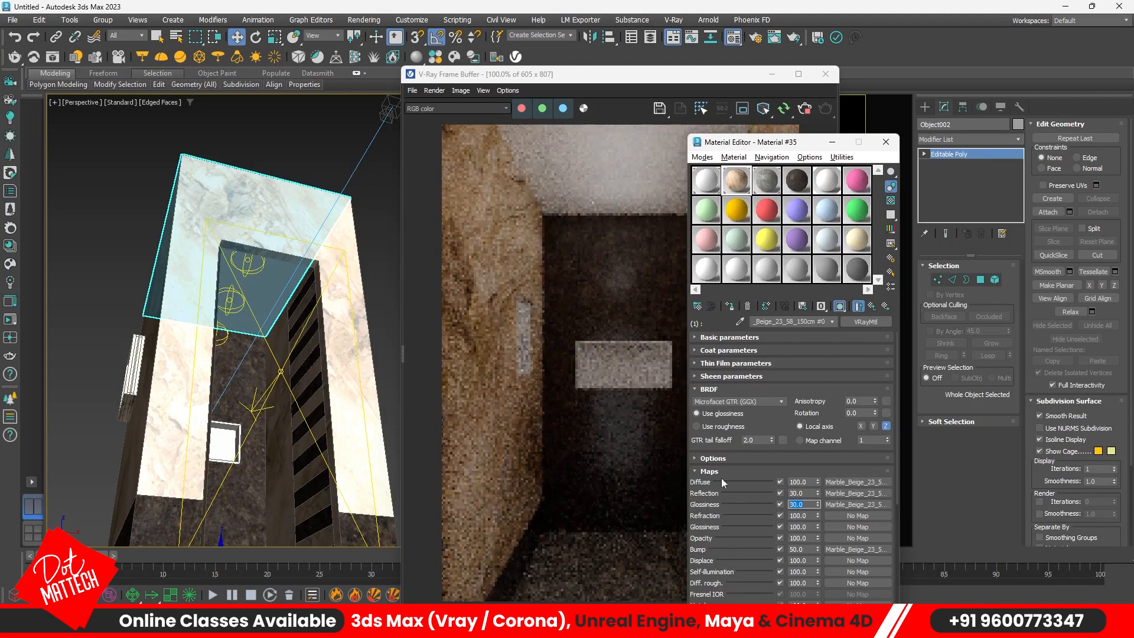
Set the beige marble's reflection color to pure white and close the Material Editor
click(756, 337)
click(758, 384)
drag(589, 282, 590, 323)
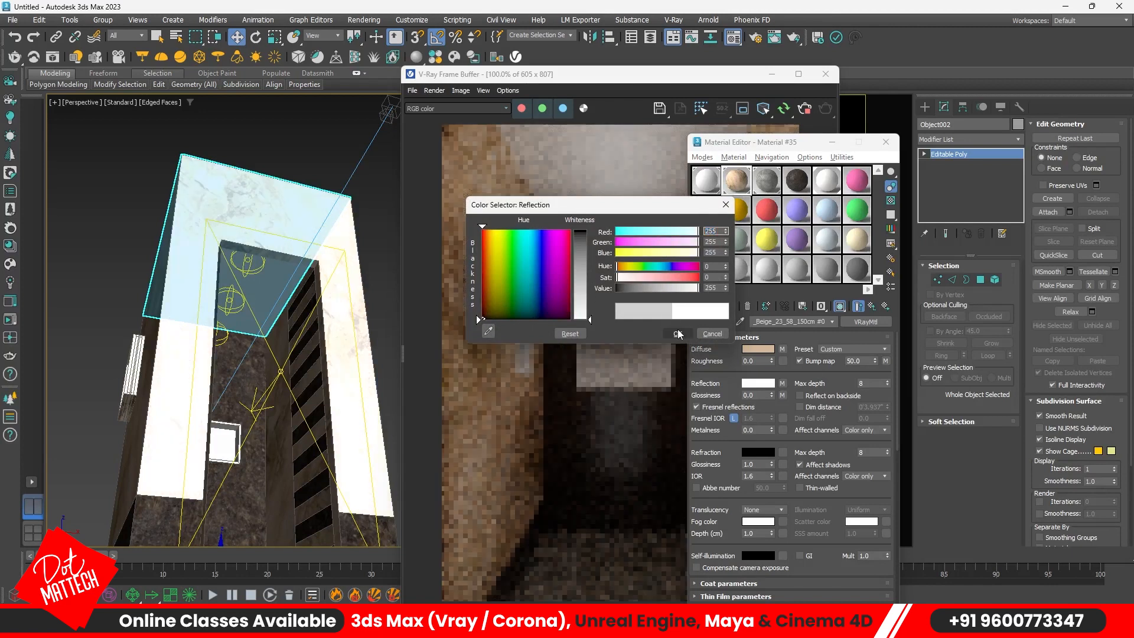
click(678, 333)
click(885, 142)
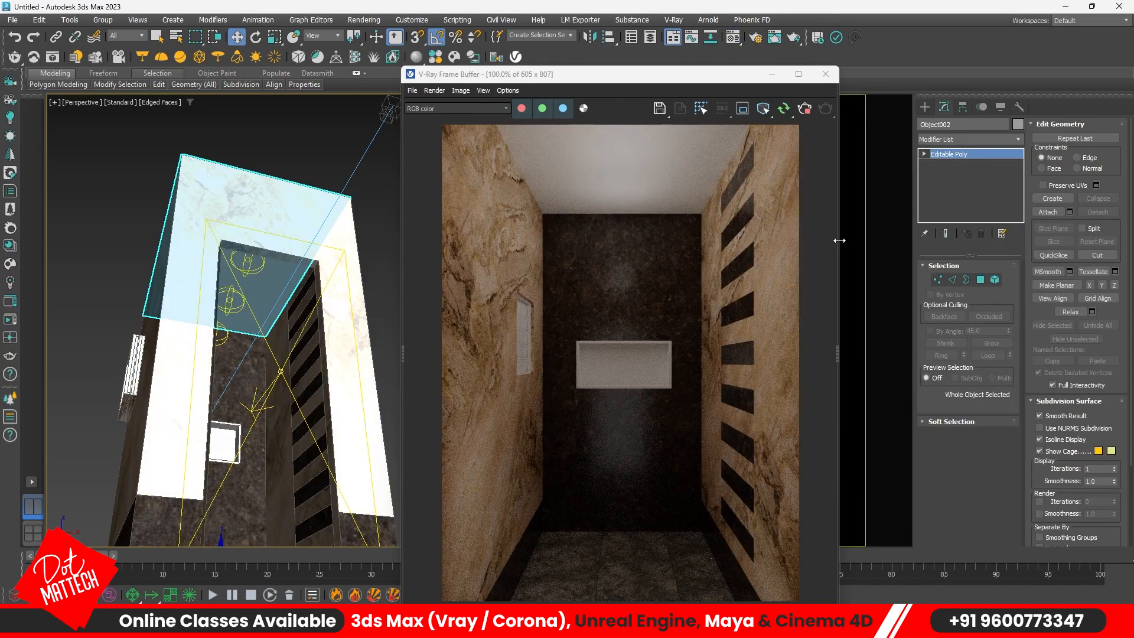
Reopen the frame buffer's layer settings and raise the Exposure layer's exposure to about 3.3
click(836, 355)
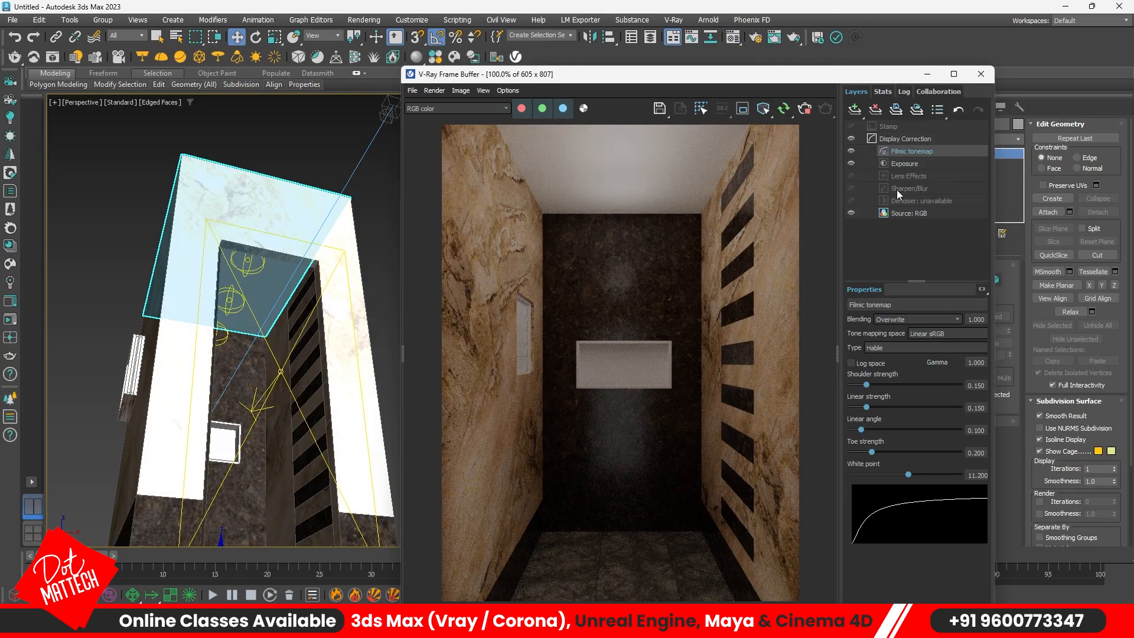
click(917, 164)
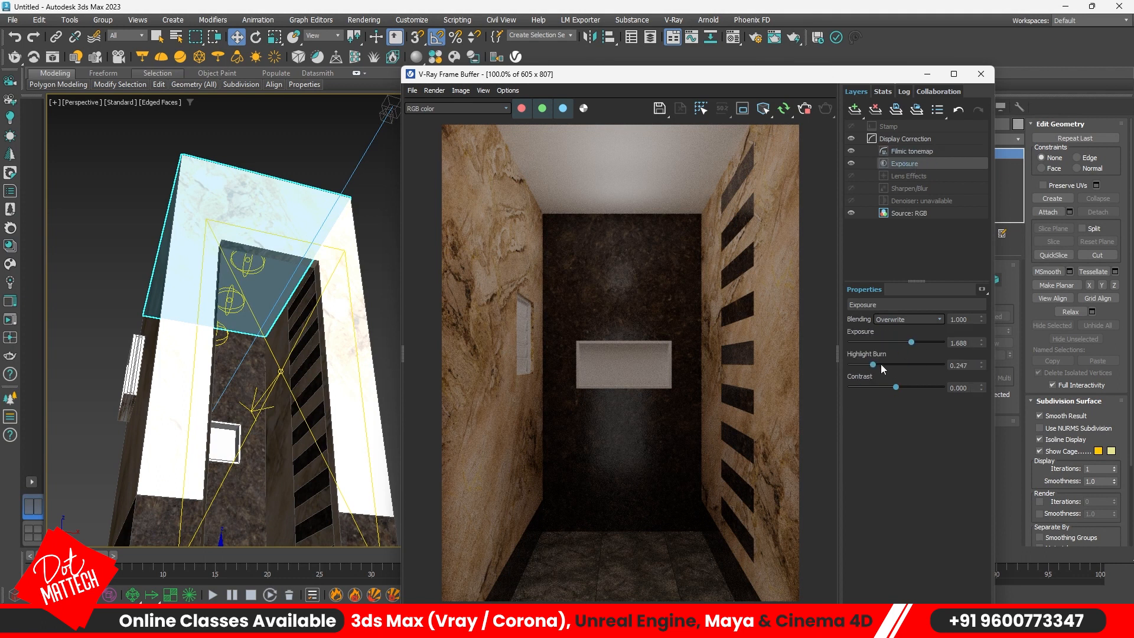
drag(909, 340, 926, 338)
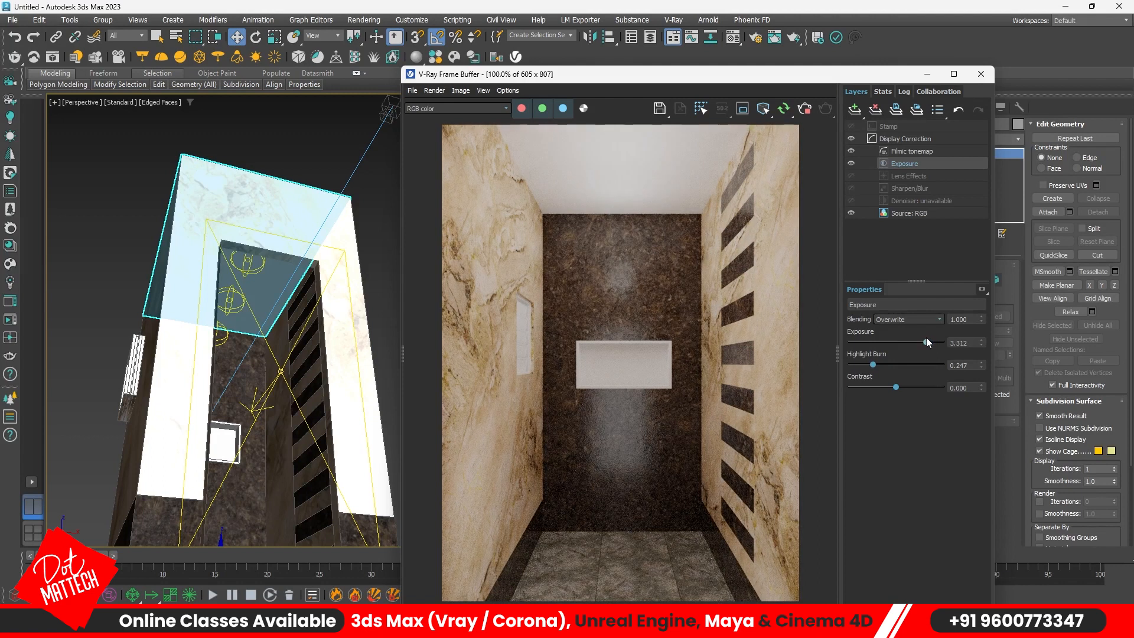
Compare the render with the Filmic tonemap layer switched off and on
click(905, 151)
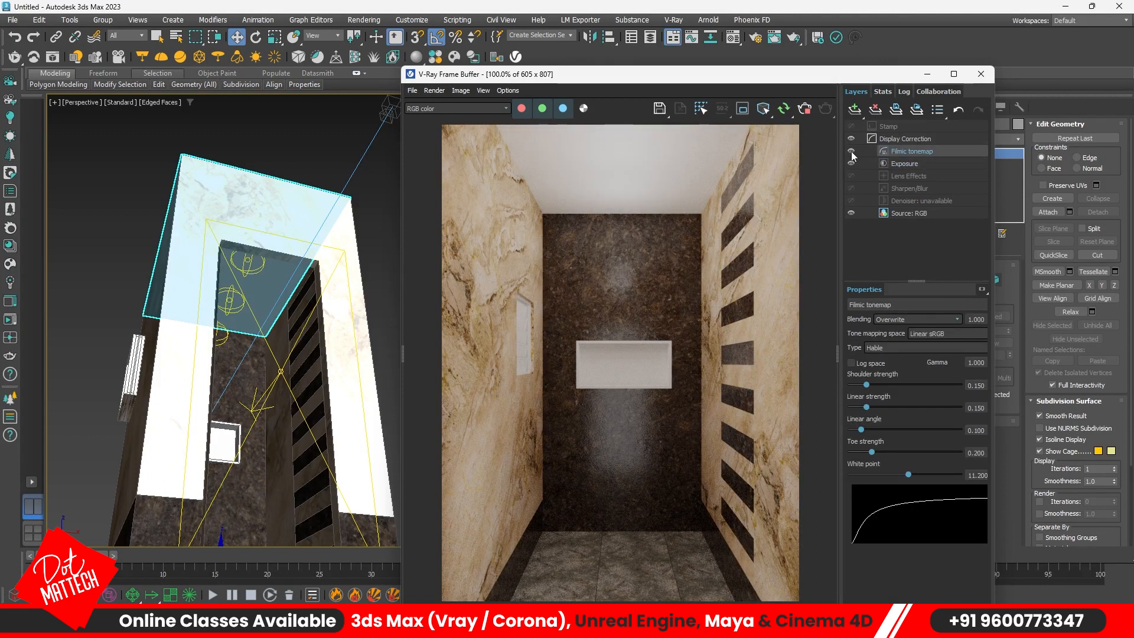
click(851, 151)
click(851, 151)
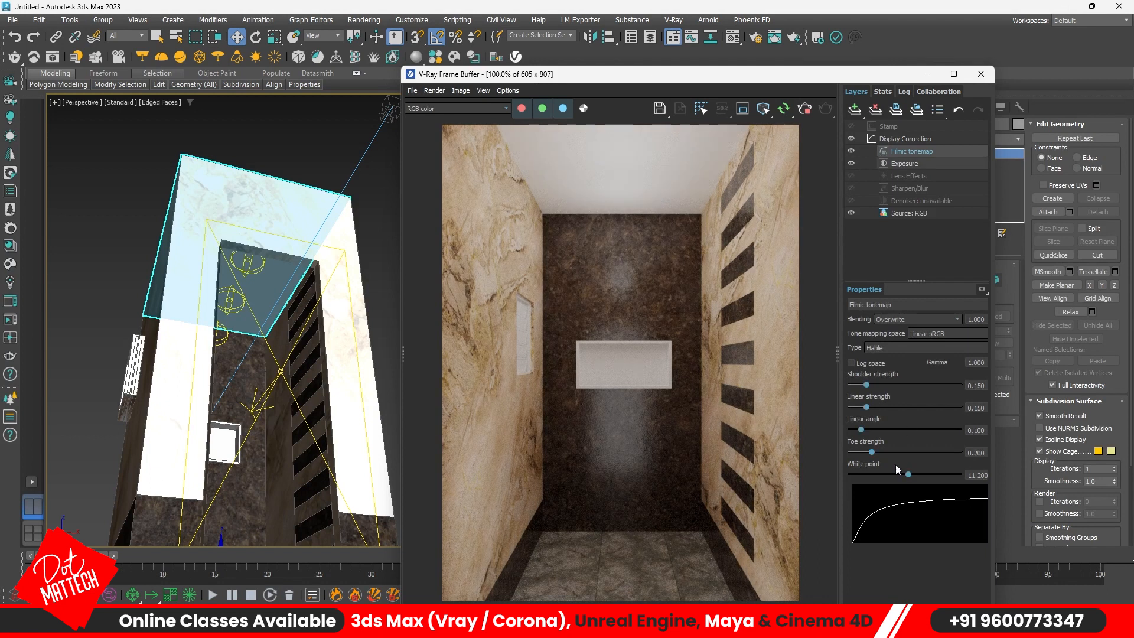